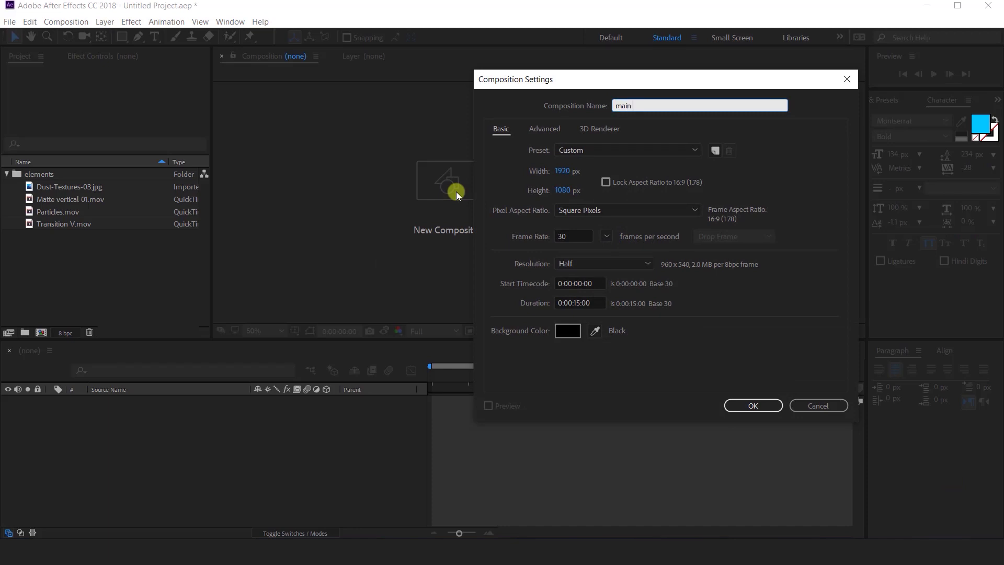
- Confirm the main comp and create a second composition named 'image placeholder 1'
click(758, 406)
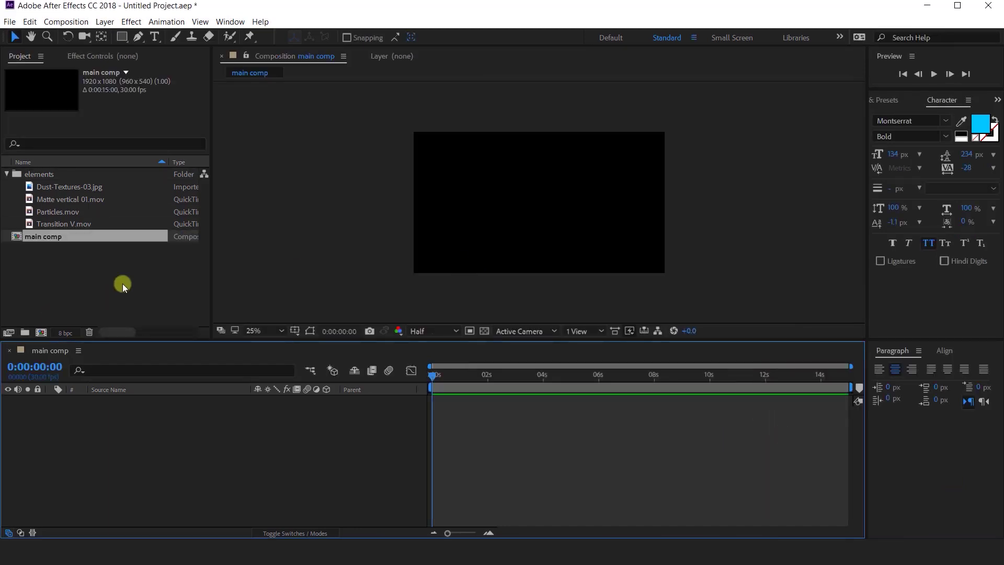
click(123, 283)
click(41, 333)
text(image p)
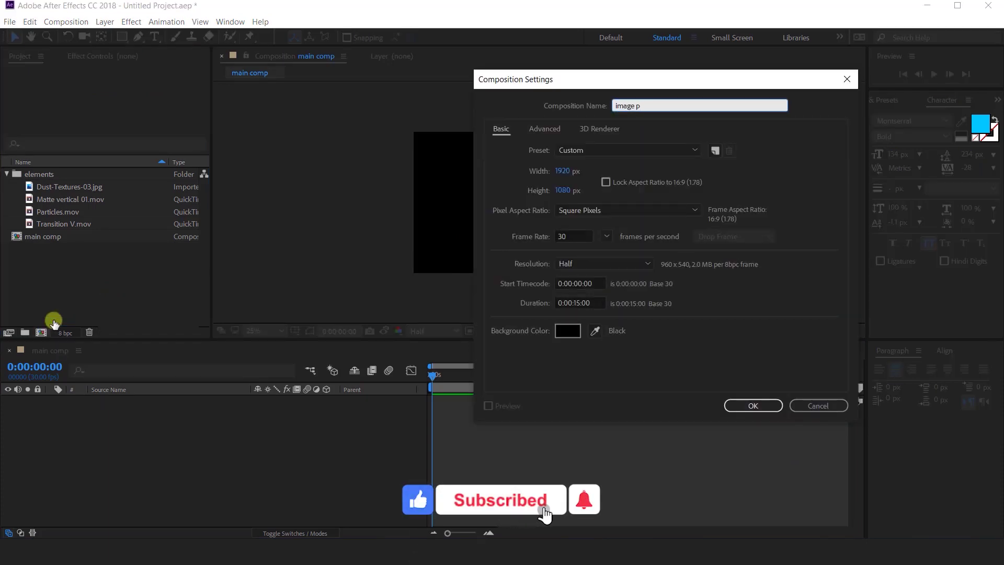
text(laceholder)
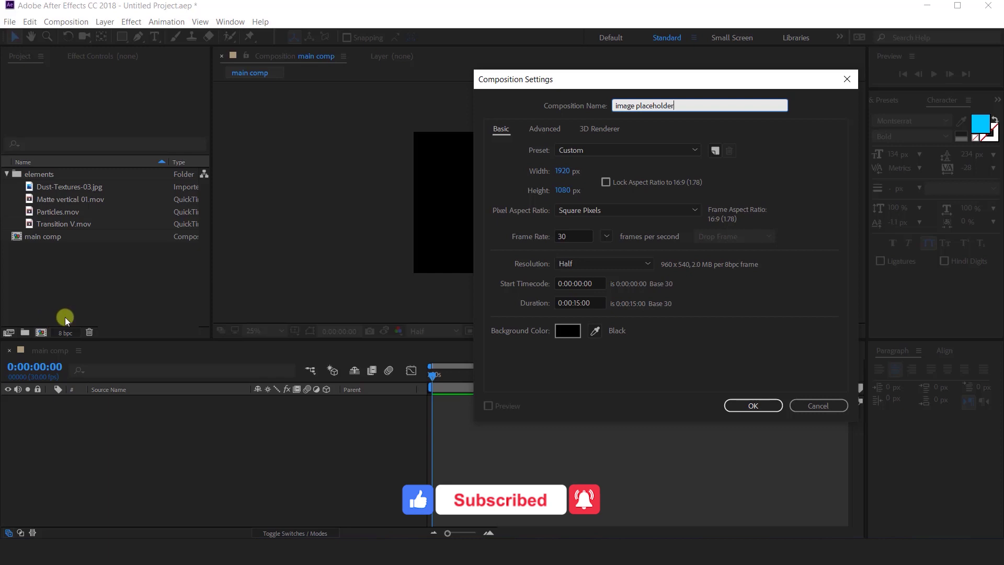
text( 1)
click(756, 407)
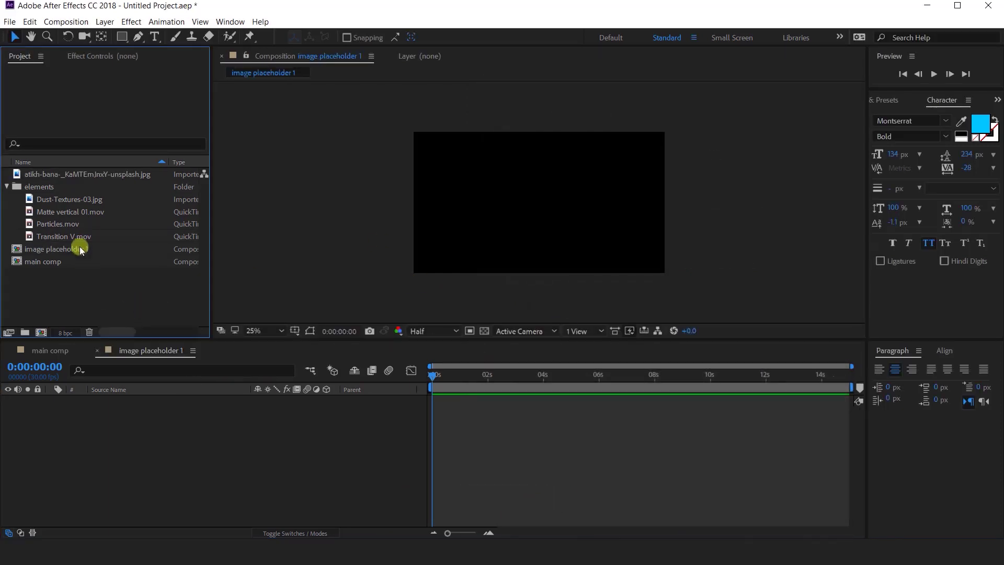
click(48, 184)
- Add the unsplash photo to image placeholder 1 and scale it to 36.3%
click(39, 175)
drag(39, 177, 189, 414)
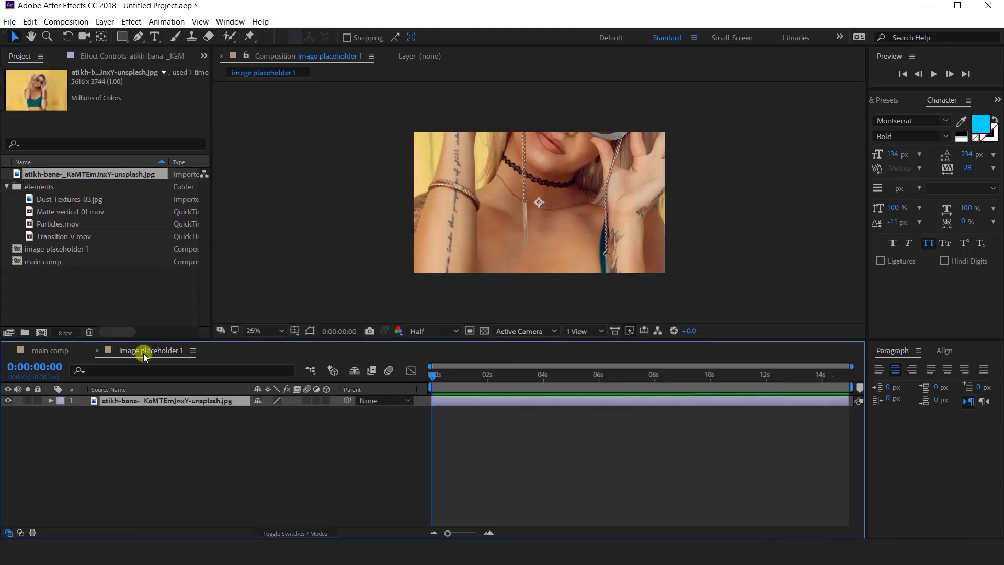
key(s)
mouse_move(295, 412)
mouse_down()
mouse_move(251, 415)
mouse_move(298, 422)
mouse_up()
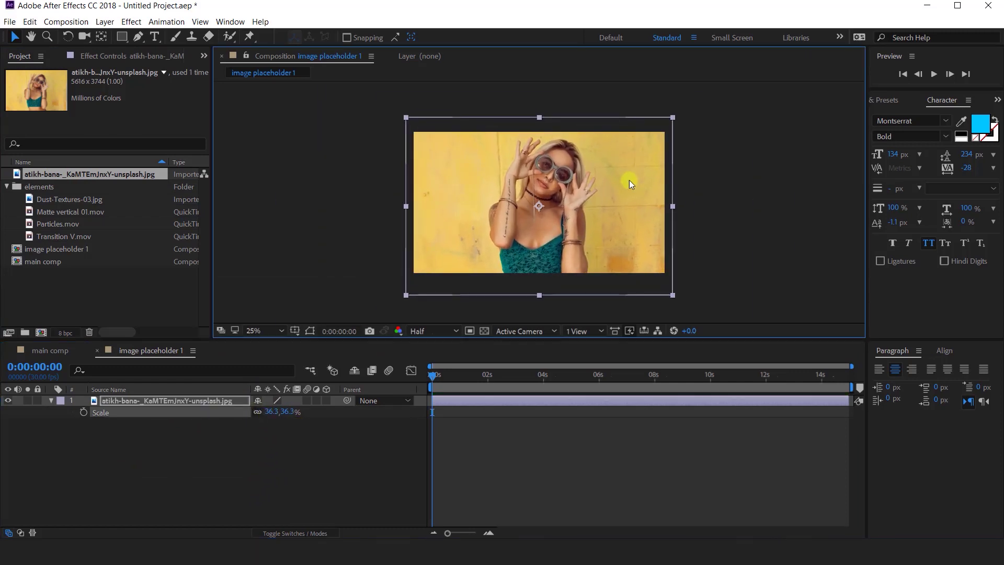
click(314, 459)
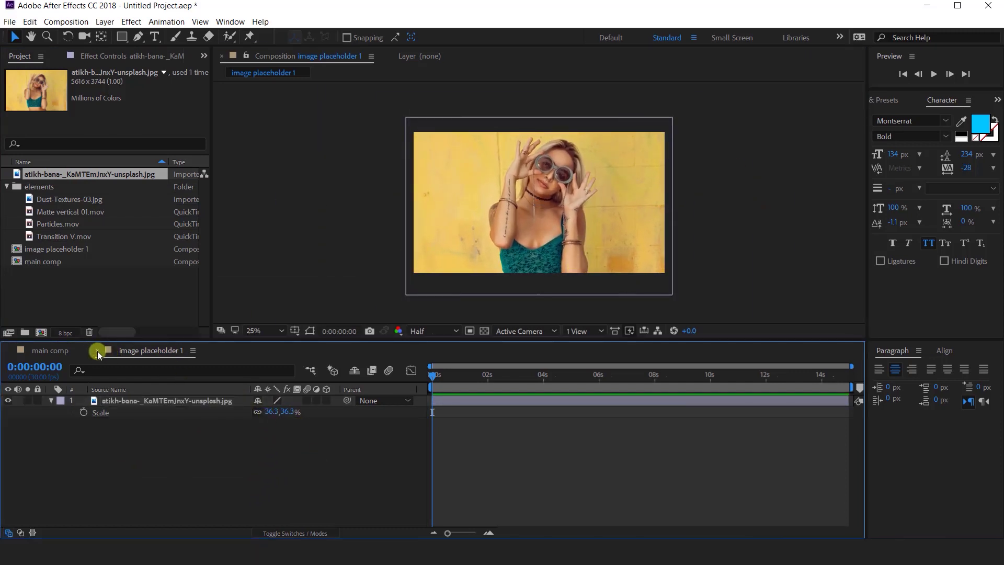
click(97, 350)
click(41, 333)
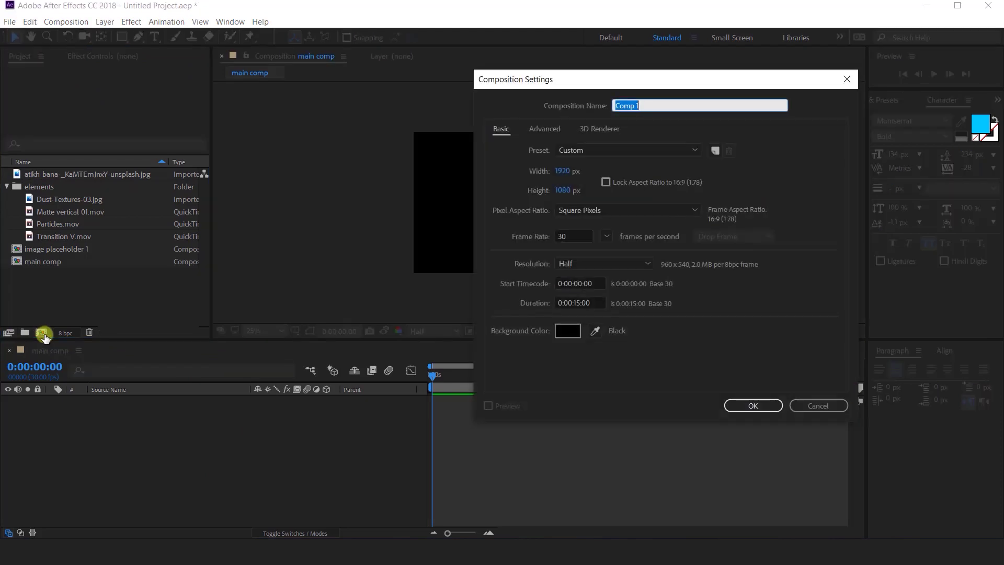
- Create a comp named 'BG' and add image placeholder 1 to it as a layer
text(BG)
key(Return)
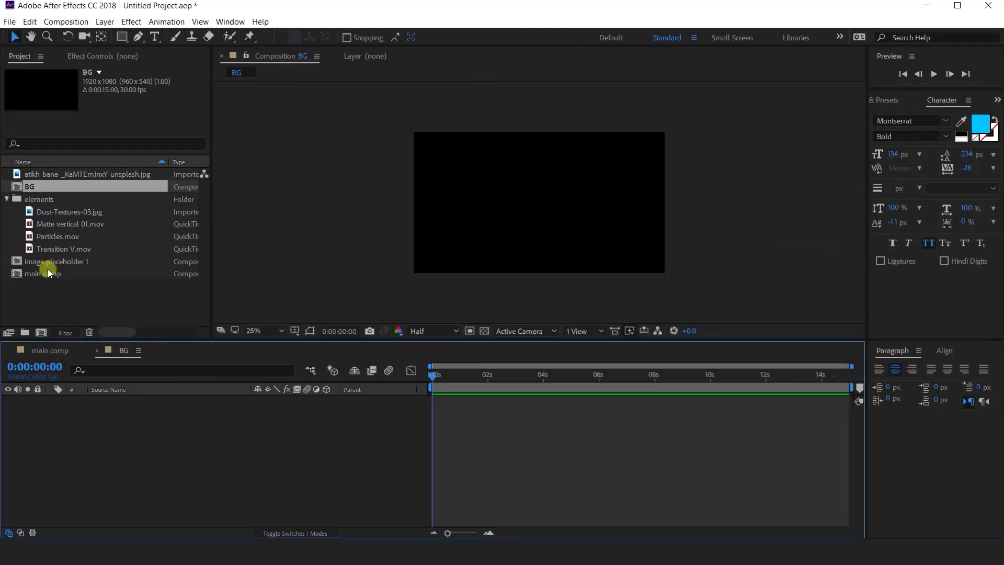
click(44, 260)
drag(61, 262, 197, 456)
click(246, 444)
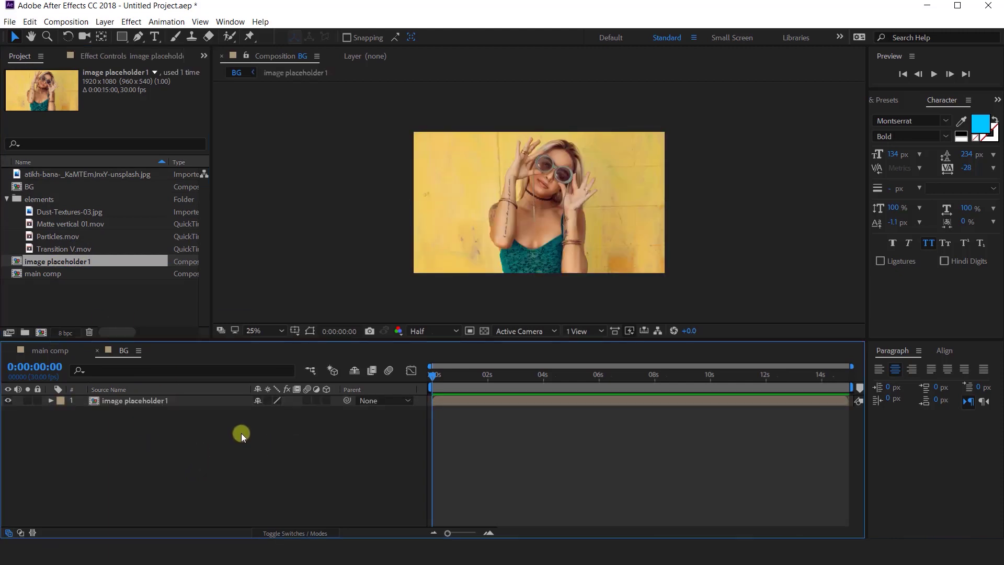
click(156, 402)
- Apply Motion Tile with Output Width and Height 500 and Mirror Edges on
key(ctrl+space)
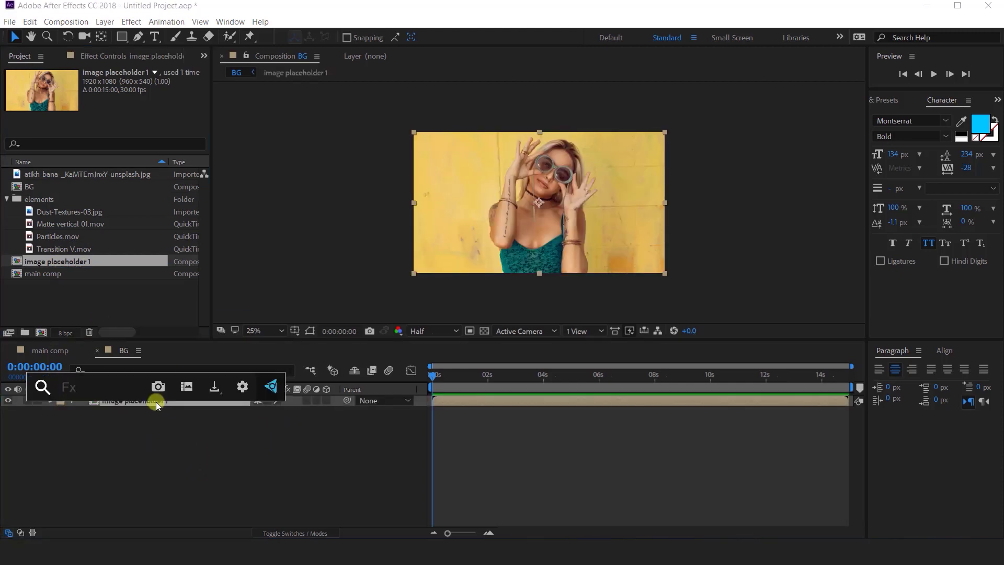
text(motion)
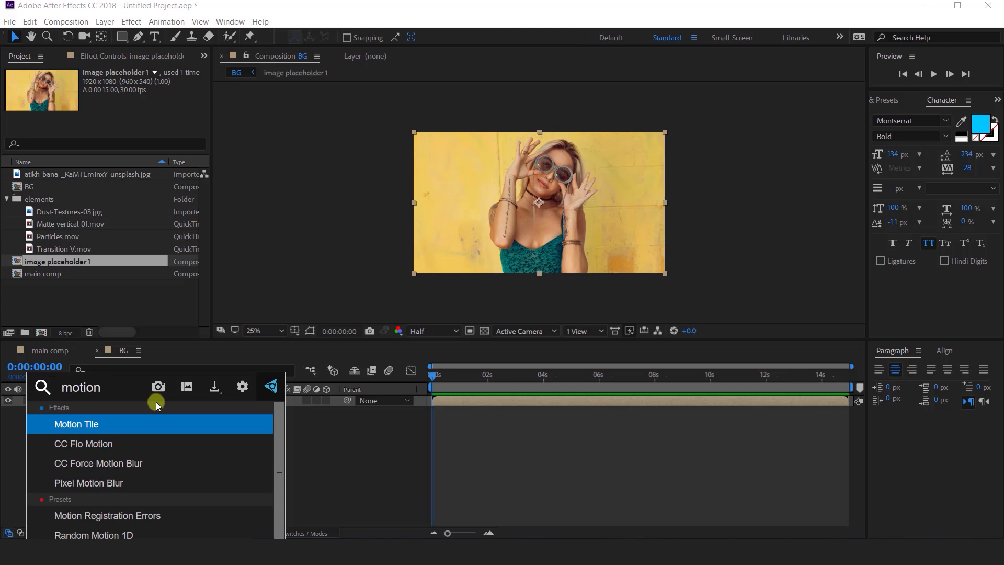
key(Return)
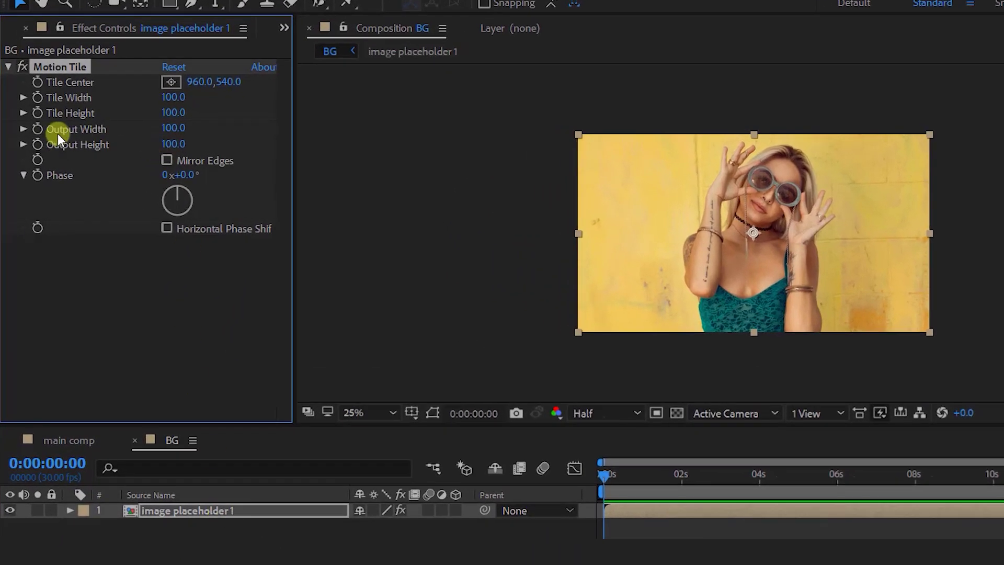
click(173, 128)
text(500)
key(Tab)
text(5)
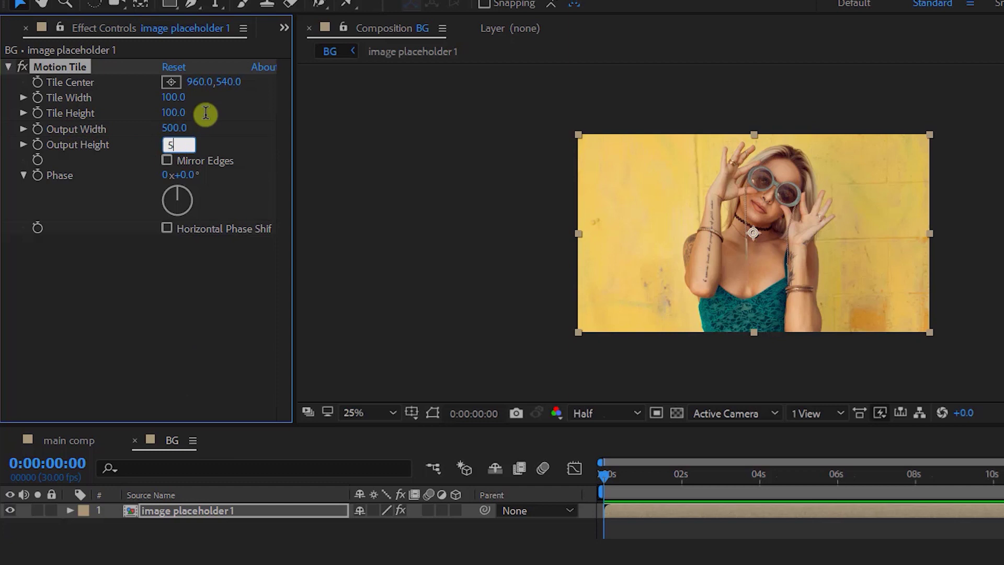
click(168, 278)
click(167, 161)
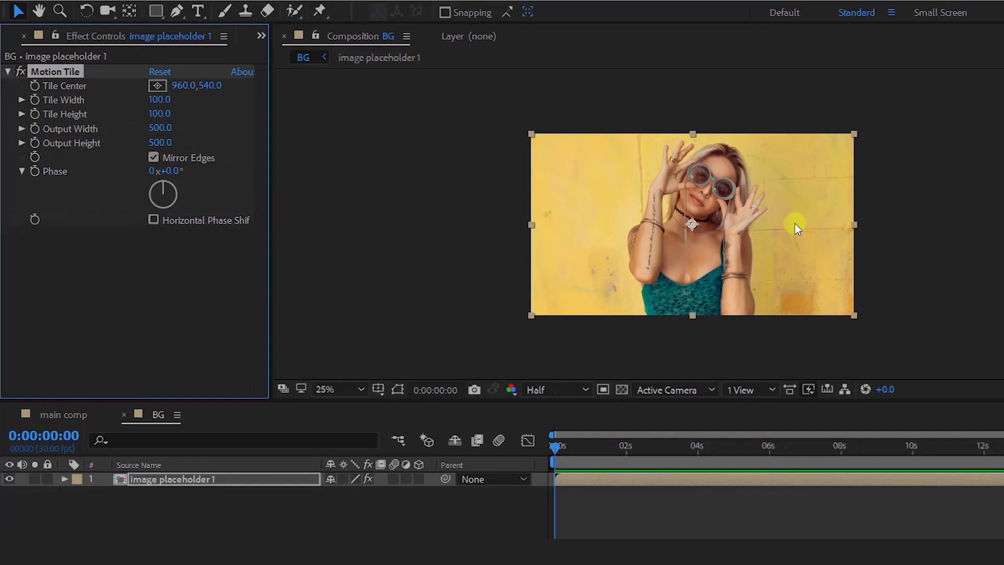
- Re-centre the tiled image placeholder 1 layer in the BG comp
drag(864, 223, 860, 244)
drag(619, 211, 644, 210)
click(281, 435)
click(147, 404)
- Apply Tint to the BG image with Map Black To set to grey #636363
key(ctrl+space)
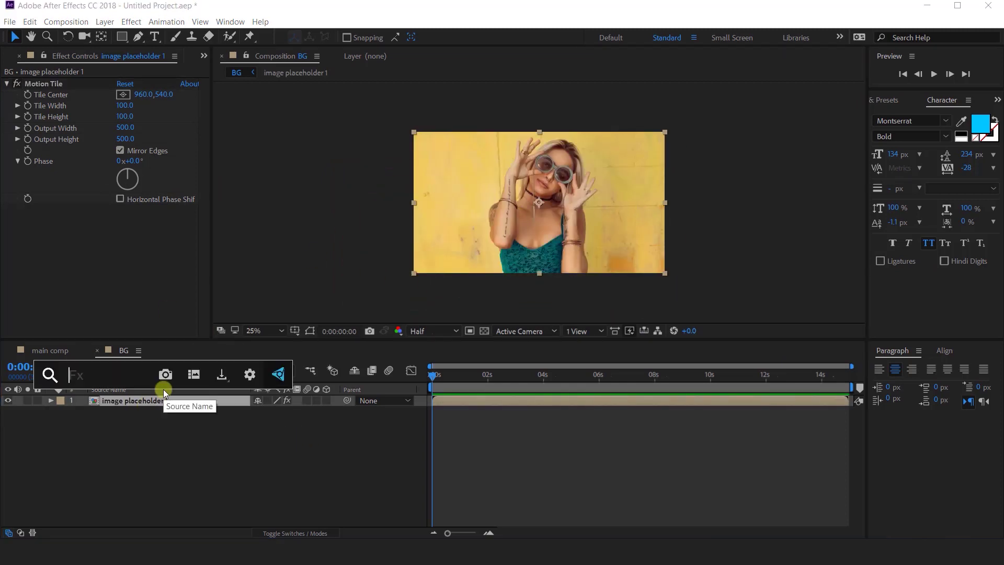
text(tint)
key(Return)
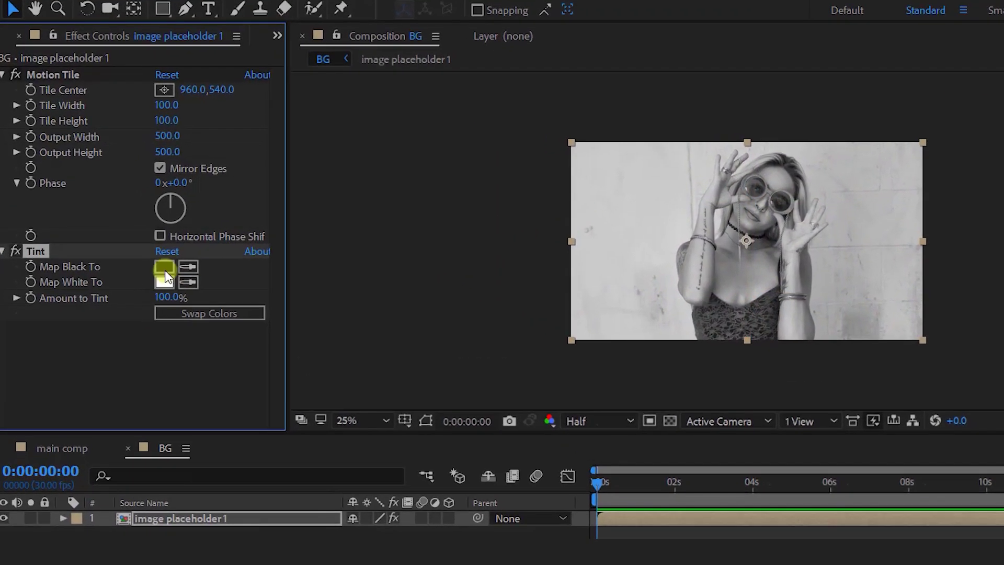
click(149, 250)
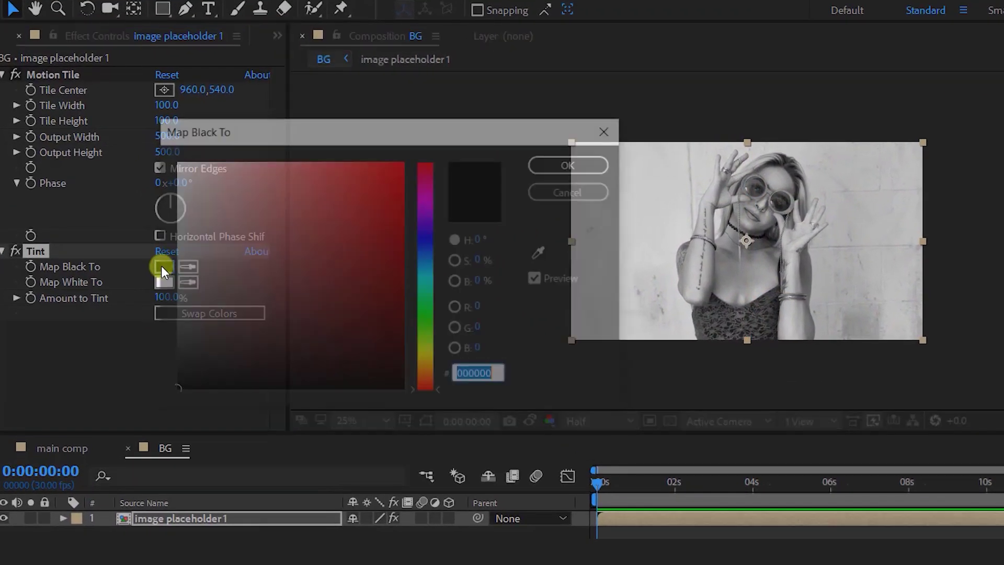
click(159, 279)
mouse_move(174, 298)
mouse_down()
mouse_move(172, 311)
mouse_move(172, 302)
mouse_up()
click(573, 164)
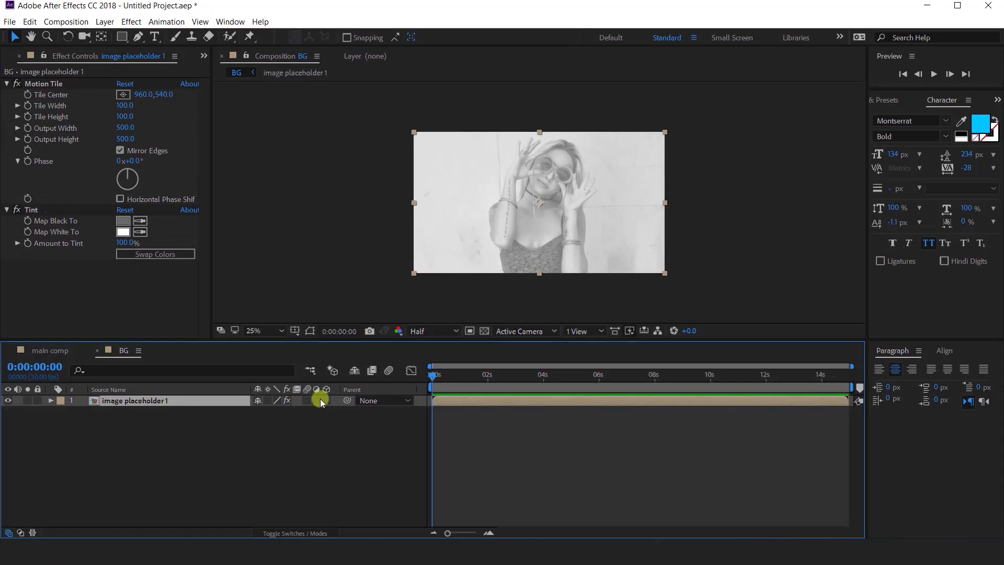
- Make the tinted image layer 3D and return to main comp
click(327, 401)
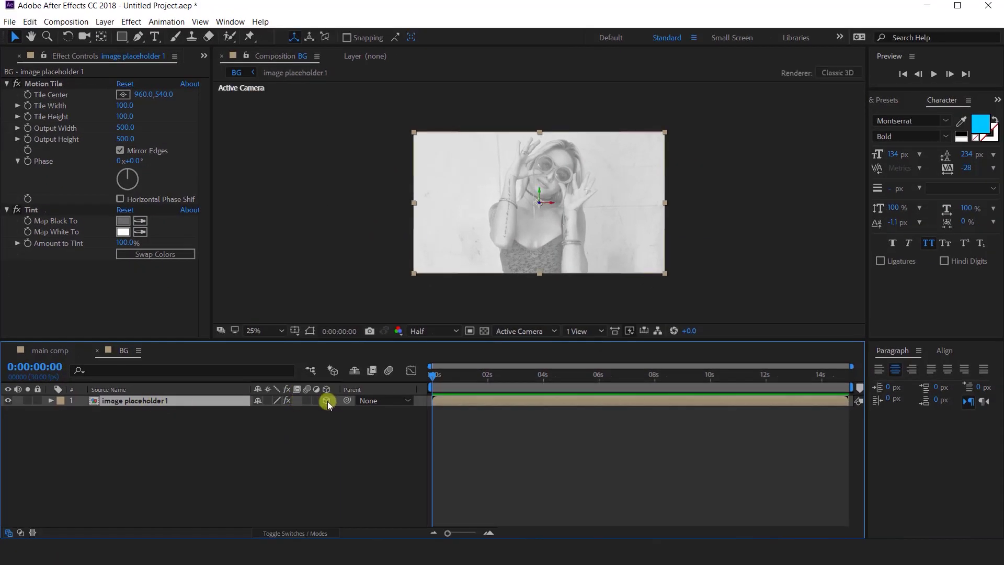
click(362, 441)
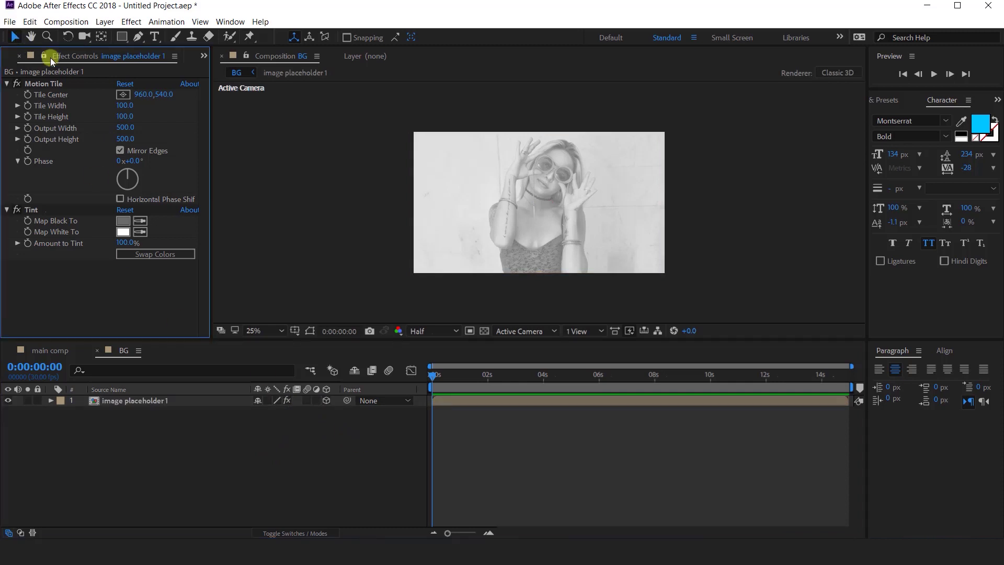
click(35, 57)
click(116, 284)
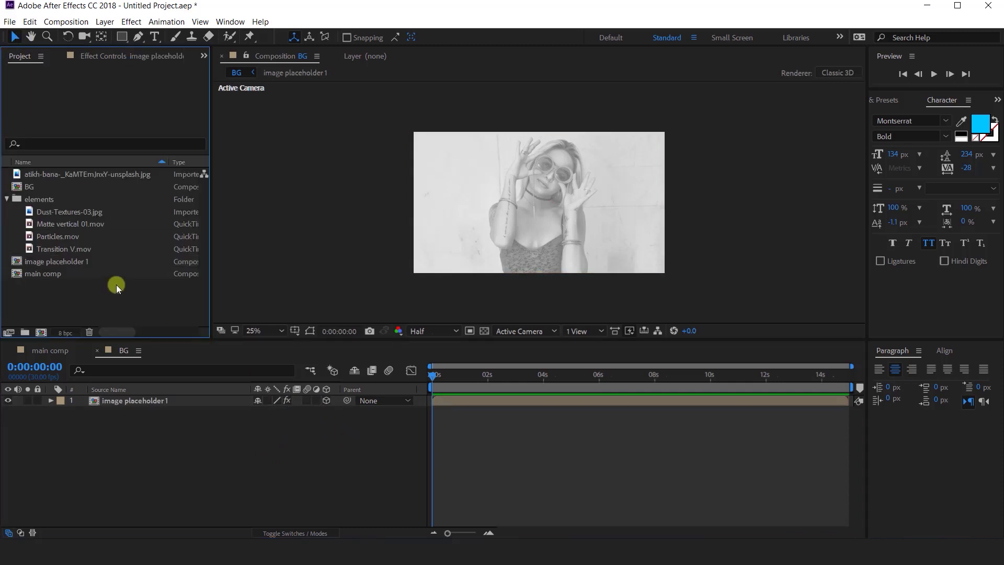
click(47, 353)
- Add BG to main comp with Matte vertical 01.mov layered above it
click(103, 311)
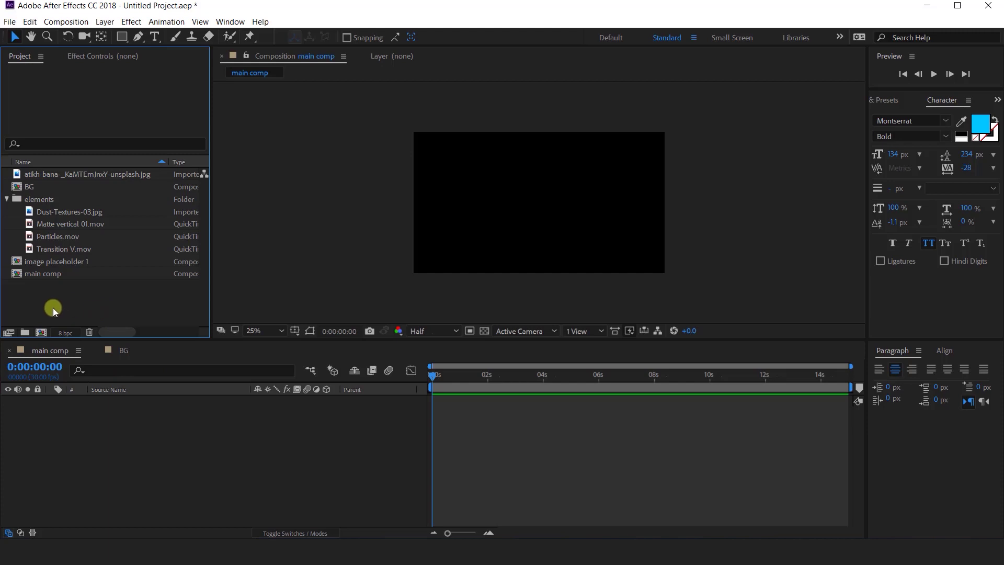
drag(30, 187, 166, 455)
click(110, 445)
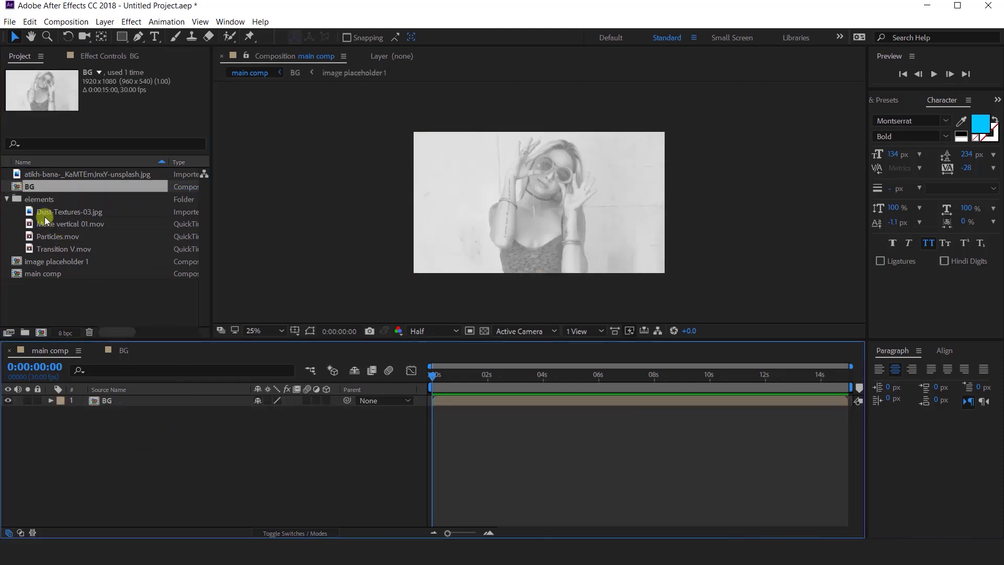
click(33, 199)
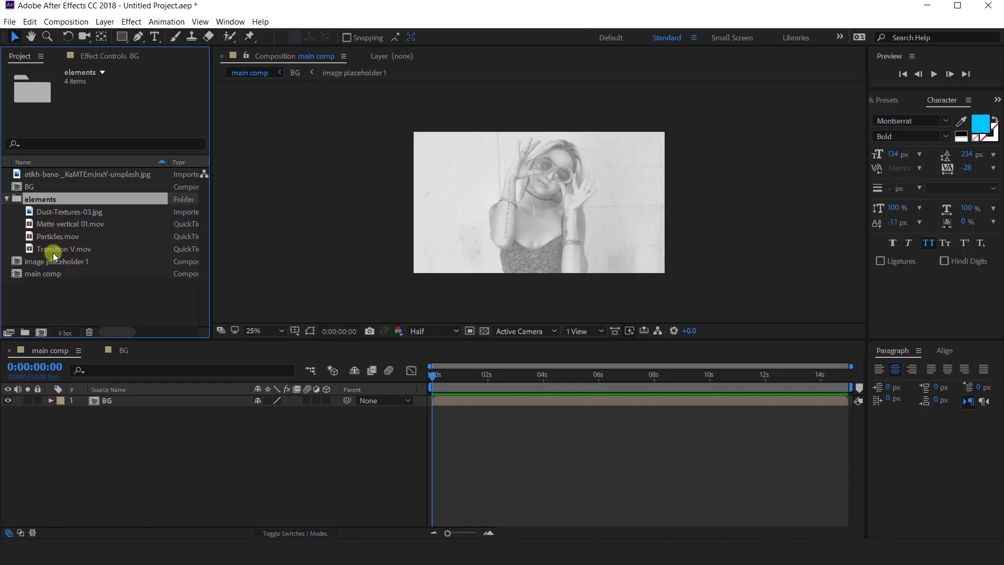
drag(58, 224, 146, 408)
mouse_move(432, 375)
mouse_down()
mouse_move(462, 375)
mouse_move(449, 375)
mouse_up()
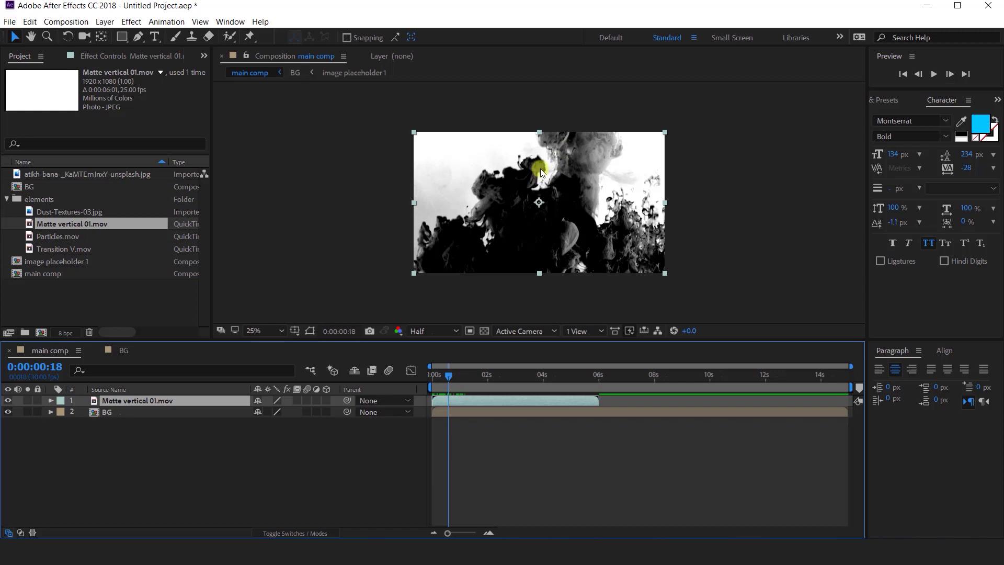
- Rotate the matte layer 180° and set its blending mode to Silhouette Luma
key(w)
drag(665, 133, 403, 294)
mouse_move(454, 374)
mouse_down()
mouse_move(459, 384)
mouse_move(466, 376)
mouse_up()
click(176, 452)
key(ctrl+Down)
click(21, 533)
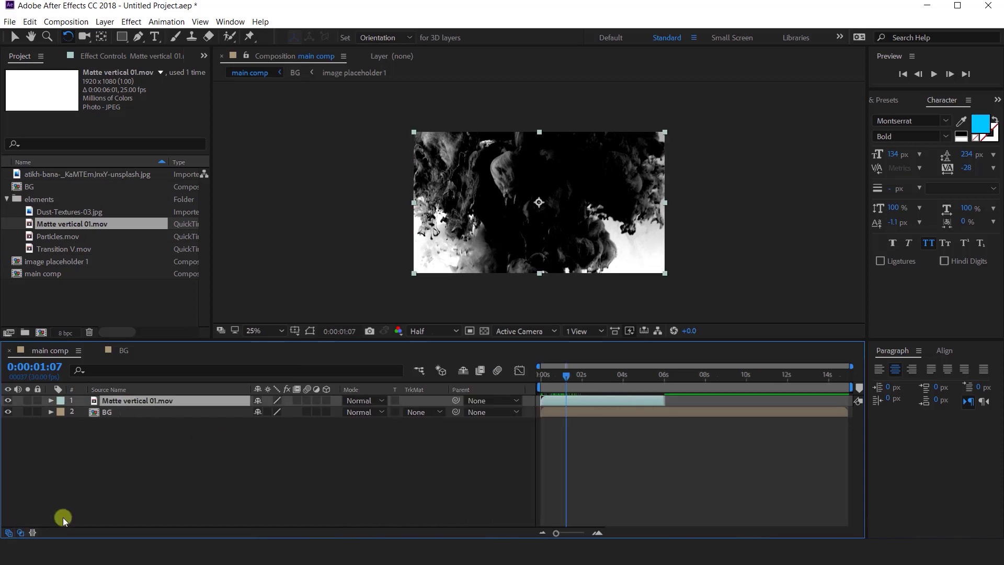
click(382, 402)
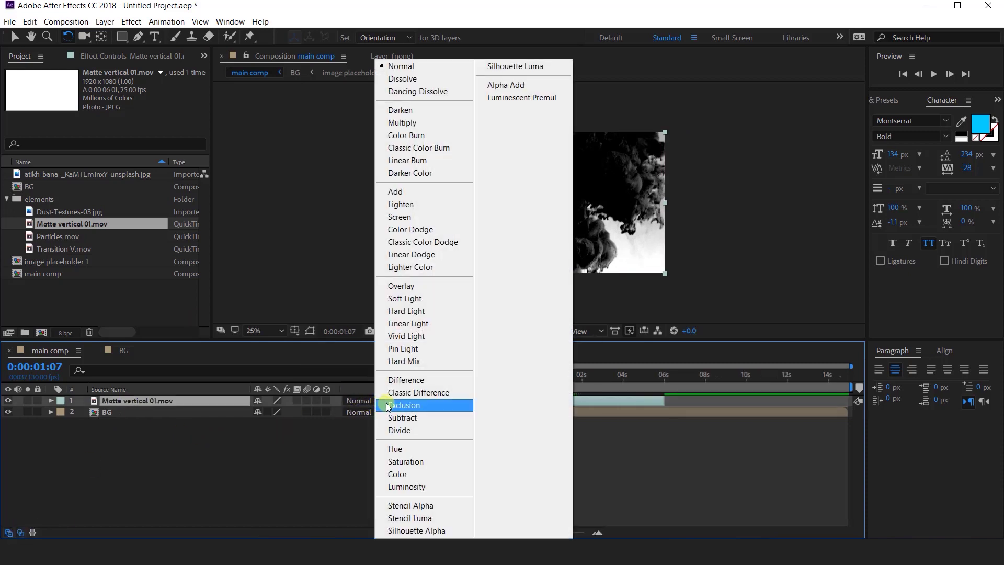
click(541, 68)
mouse_move(562, 376)
mouse_down()
mouse_move(536, 378)
mouse_move(610, 368)
mouse_move(580, 381)
mouse_up()
- In the BG comp, set Tint's Amount to Tint to 70%, then preview the reveal in main comp
click(586, 385)
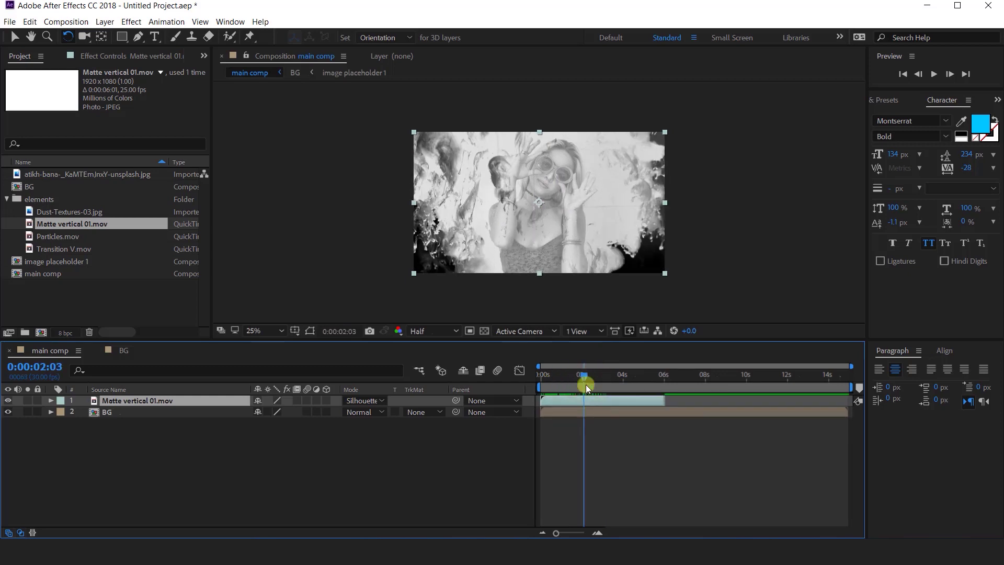
double_click(120, 413)
click(146, 401)
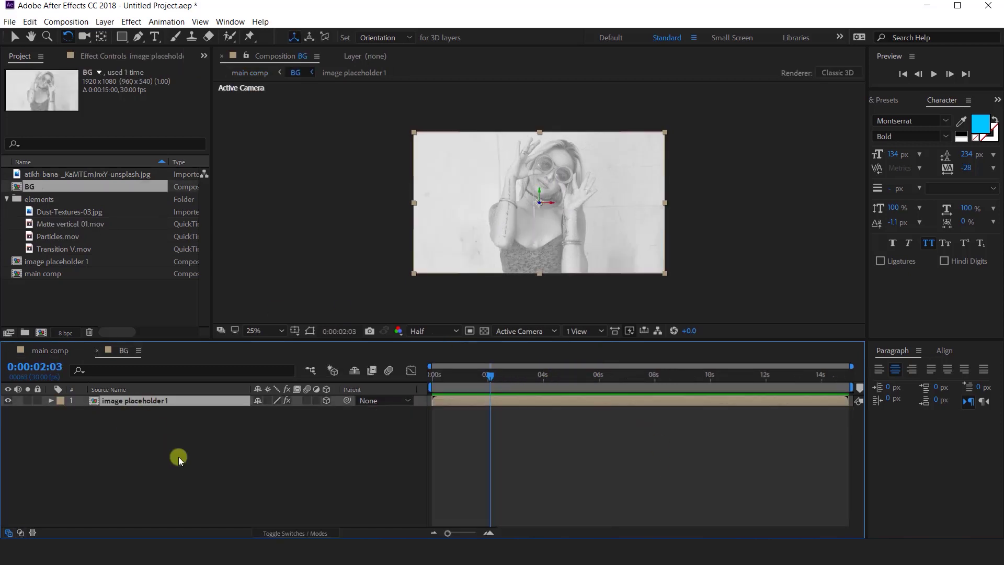
click(130, 56)
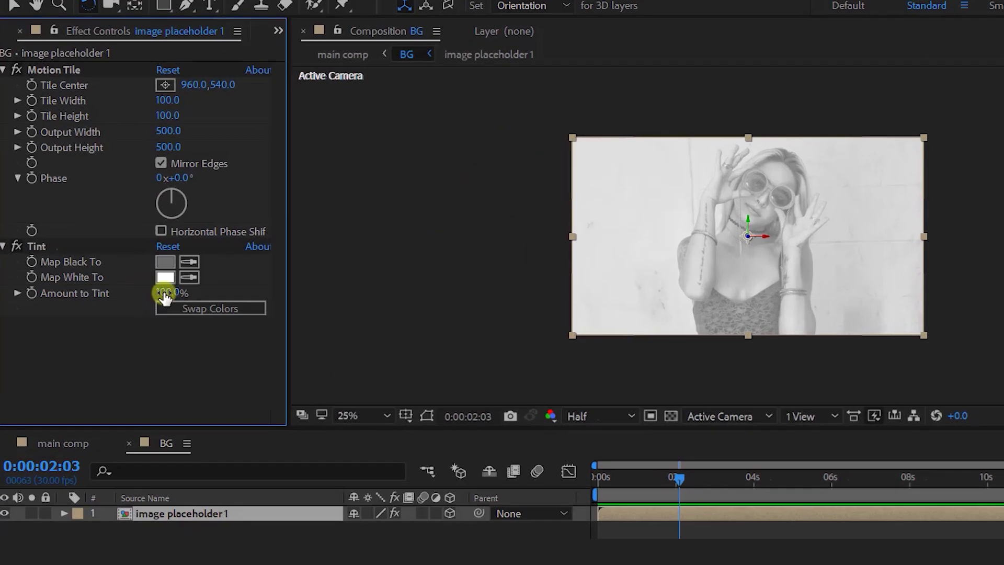
click(164, 293)
text(70)
key(Return)
click(62, 443)
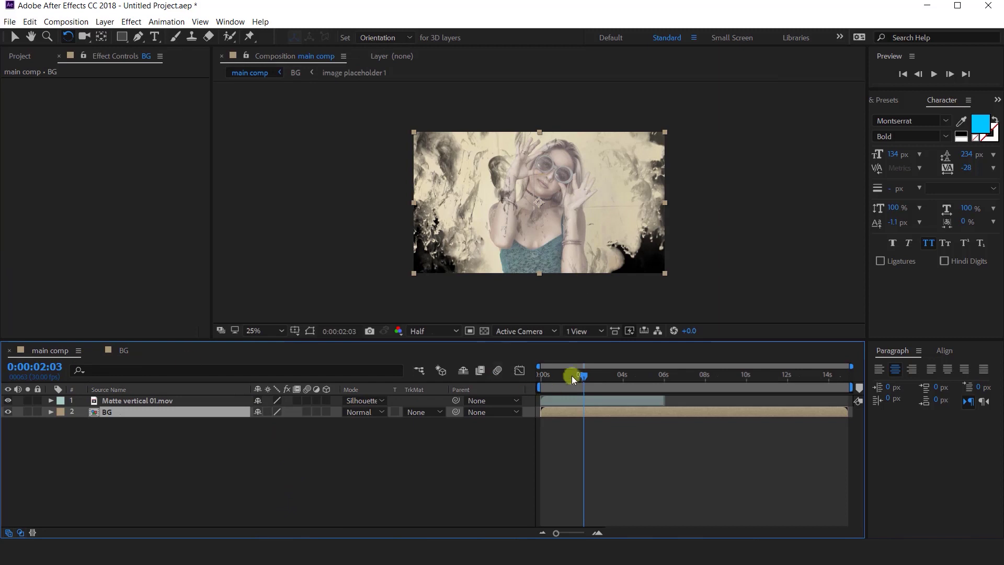
drag(572, 376, 613, 384)
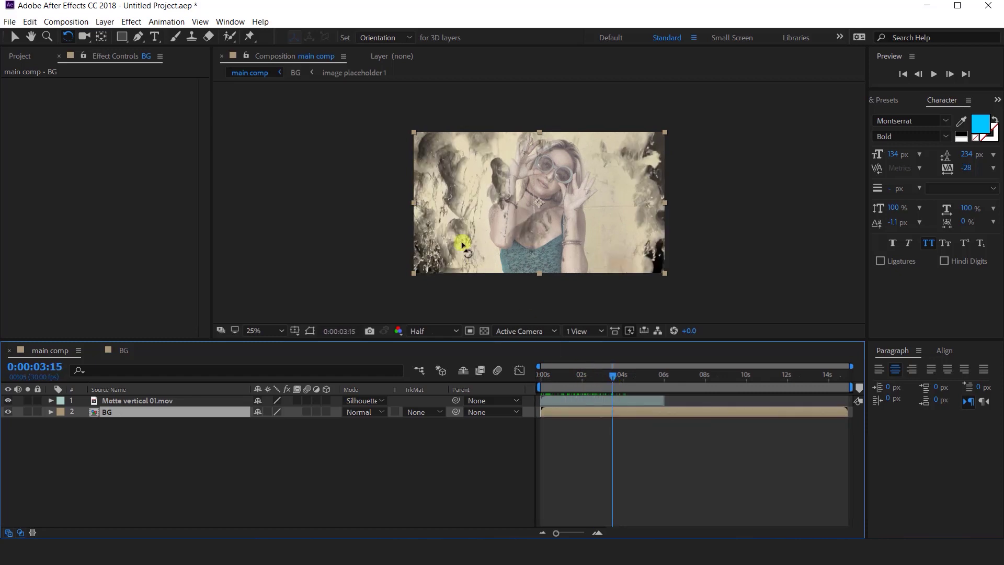
click(20, 56)
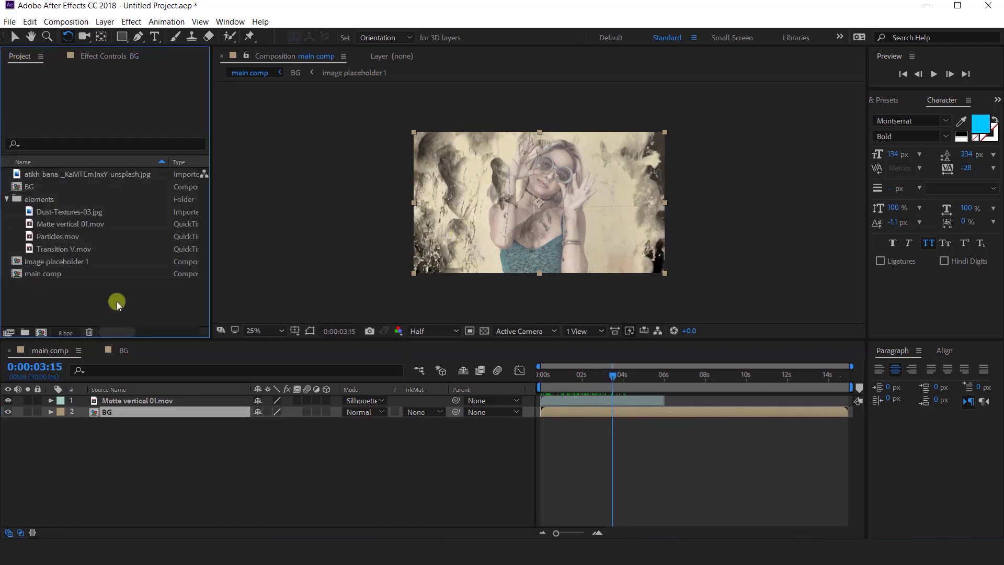
- Create the 'media 1' composition with image placeholder 1 as its layer
click(41, 332)
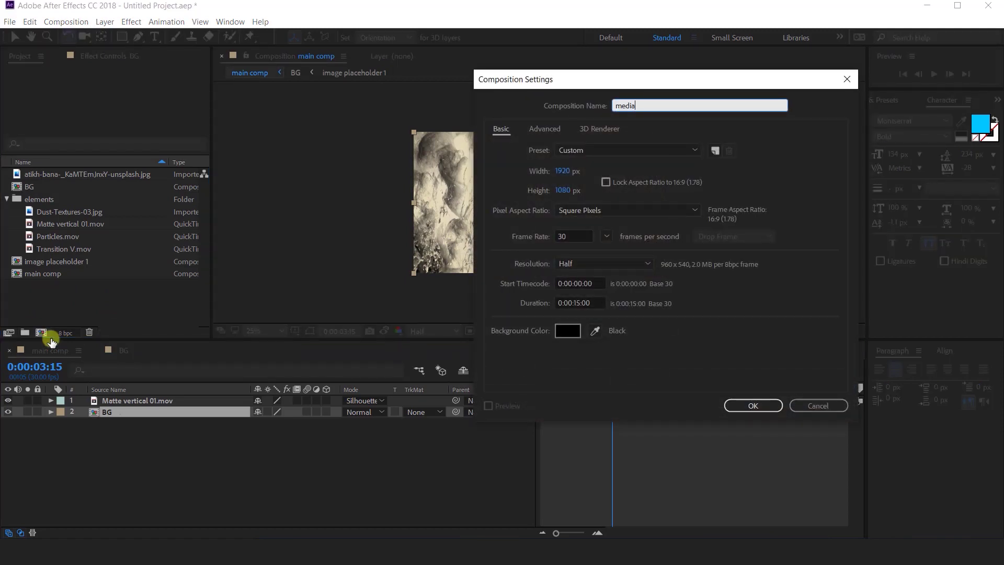
key(Return)
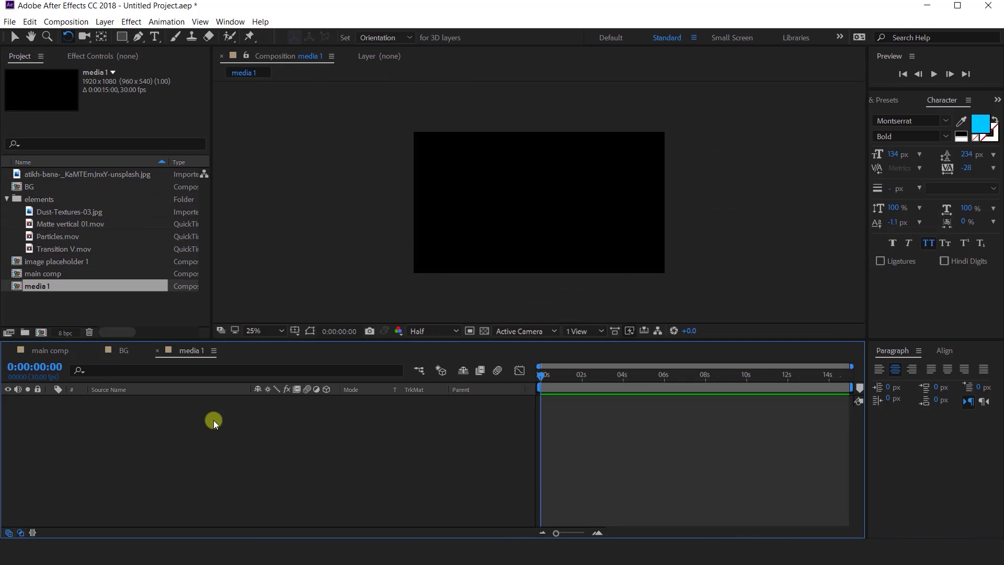
click(71, 293)
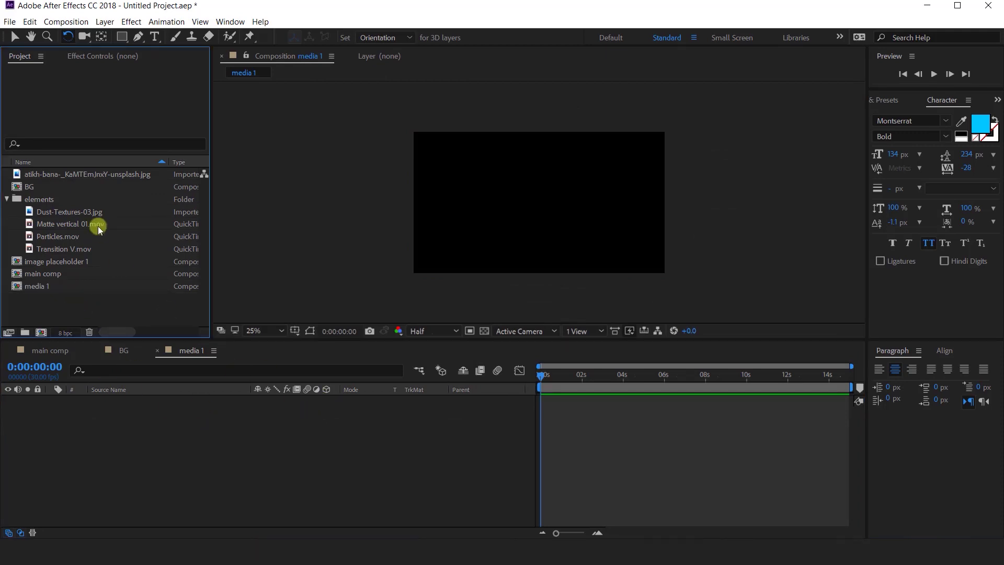
click(55, 262)
drag(73, 263, 202, 397)
click(289, 442)
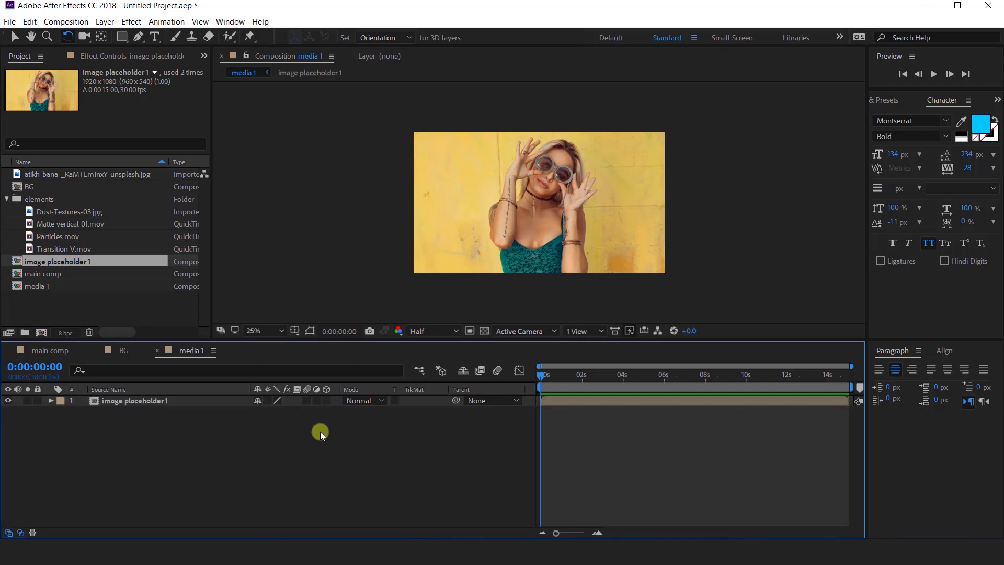
key(v)
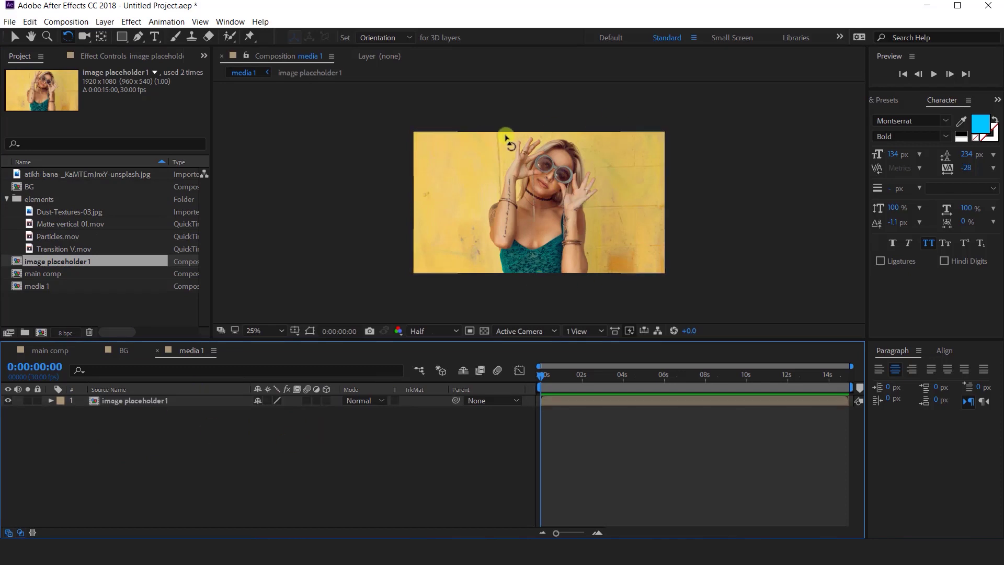
click(61, 311)
click(42, 333)
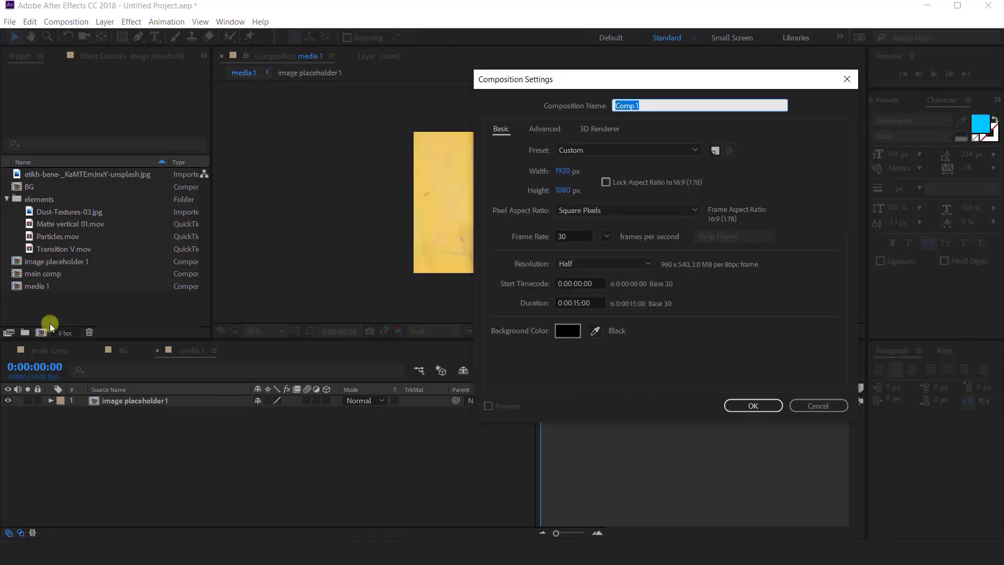
- Create a composition named 'frame' holding a comp-sized white rectangle shape layer
text(frame)
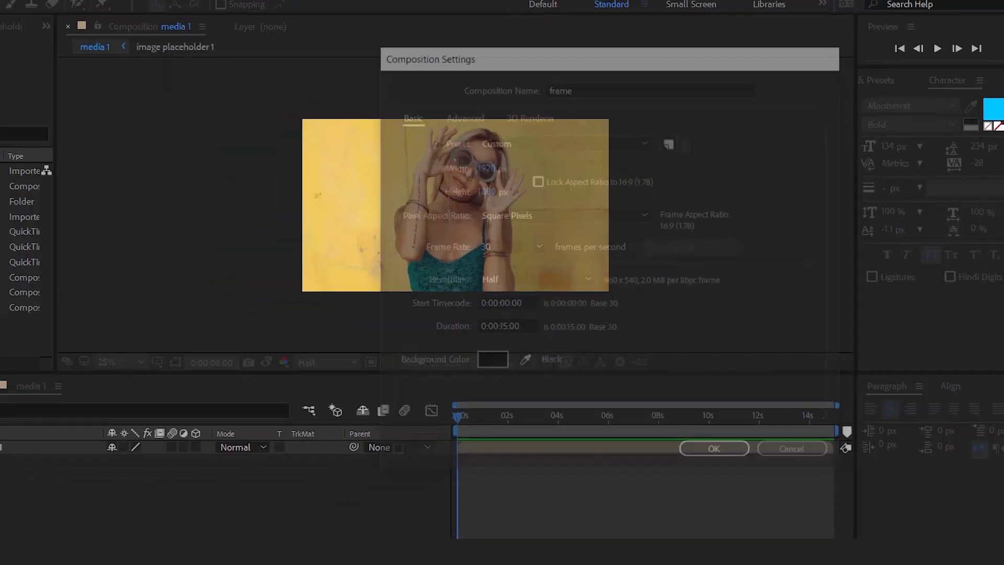
key(Return)
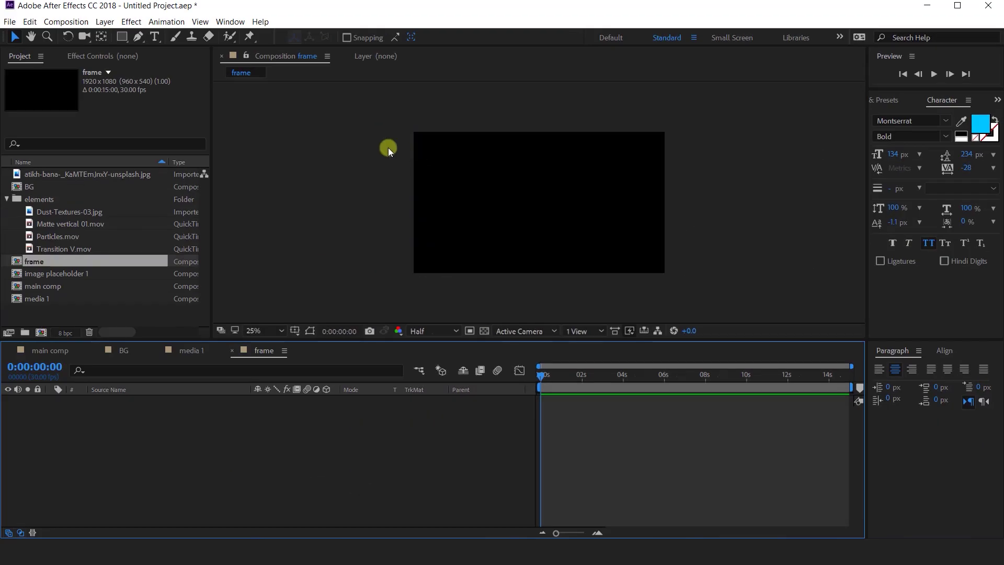
double_click(122, 37)
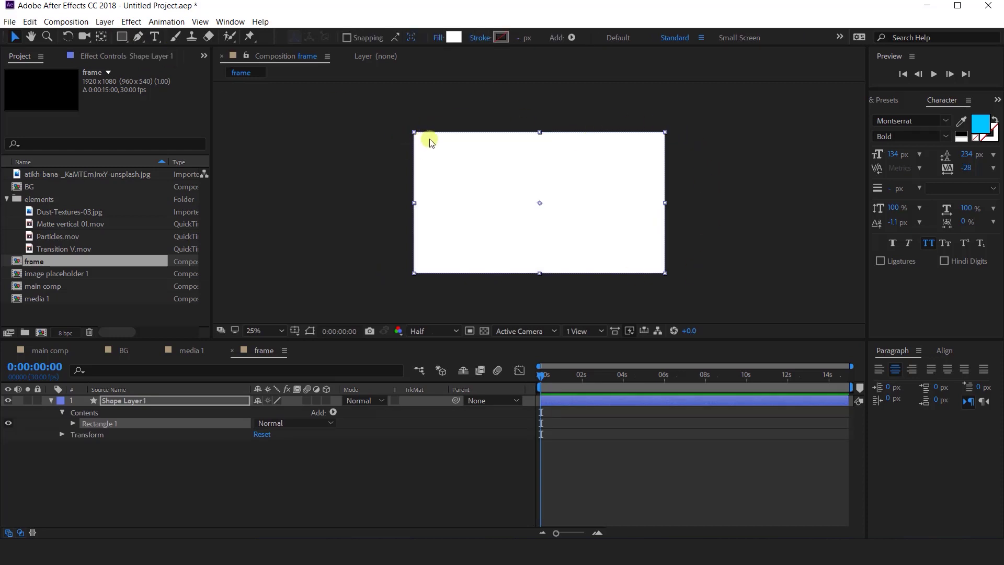
- Draw a smaller Rectangle 2 inside the white shape and move it below Rectangle 1
click(124, 35)
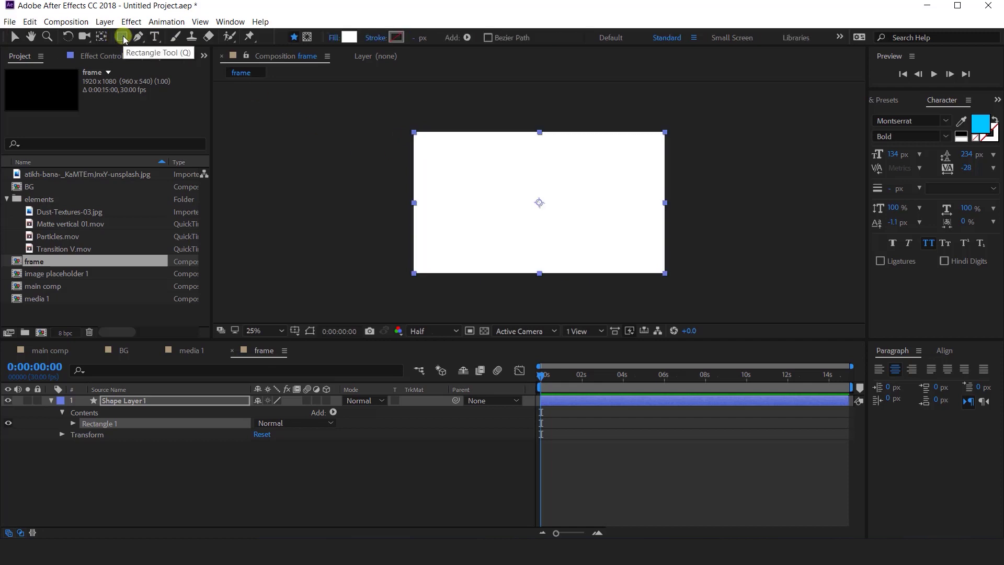
drag(420, 137, 658, 259)
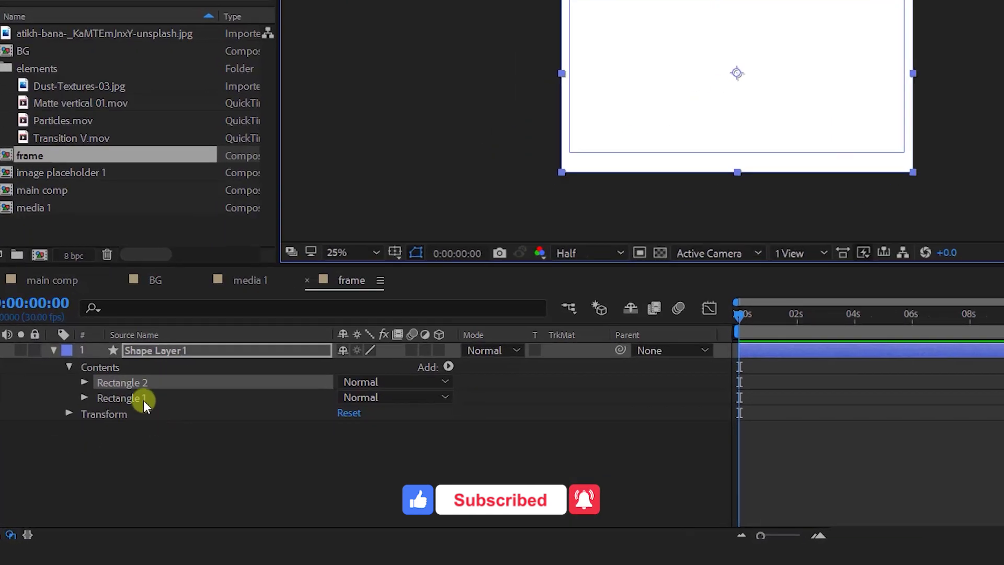
drag(106, 420, 106, 435)
drag(127, 400, 127, 401)
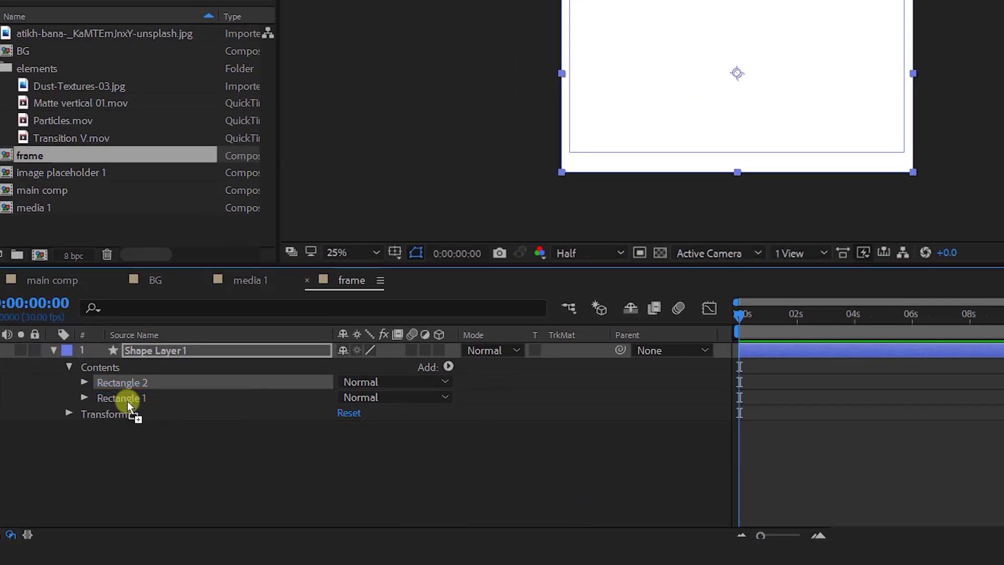
click(165, 353)
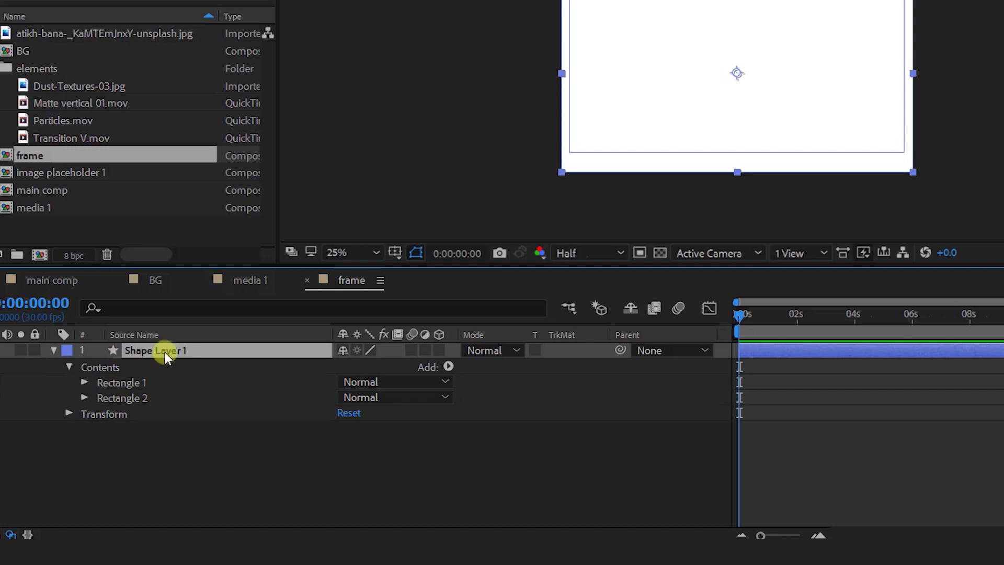
- Add Merge Paths to Shape Layer 1 in Subtract mode, leaving a white border
click(448, 366)
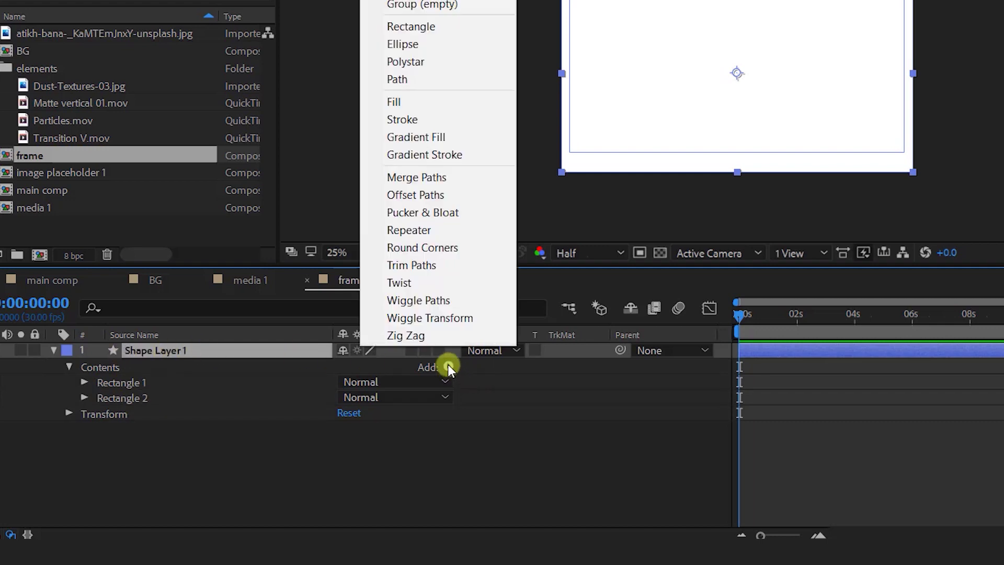
click(422, 178)
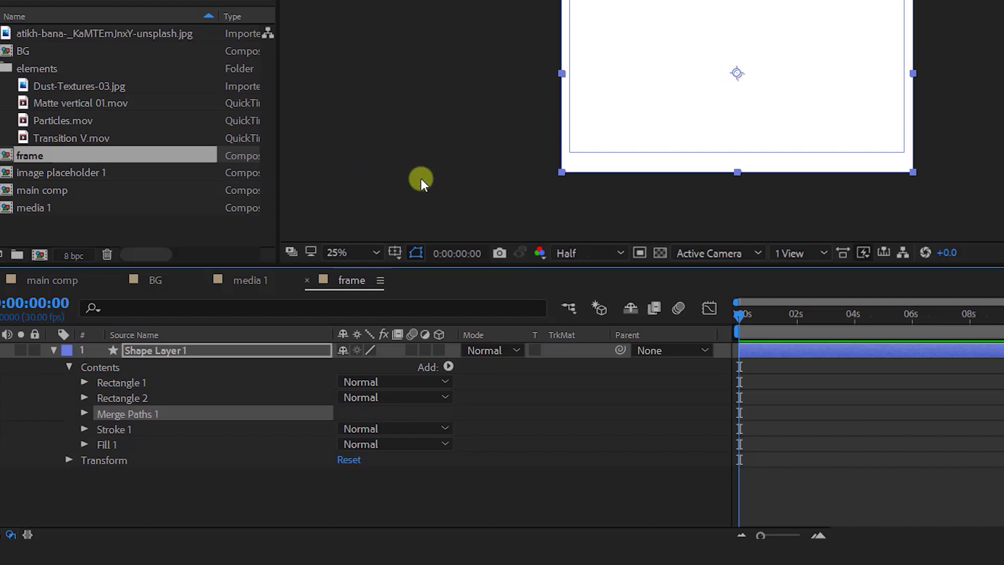
click(84, 415)
click(243, 431)
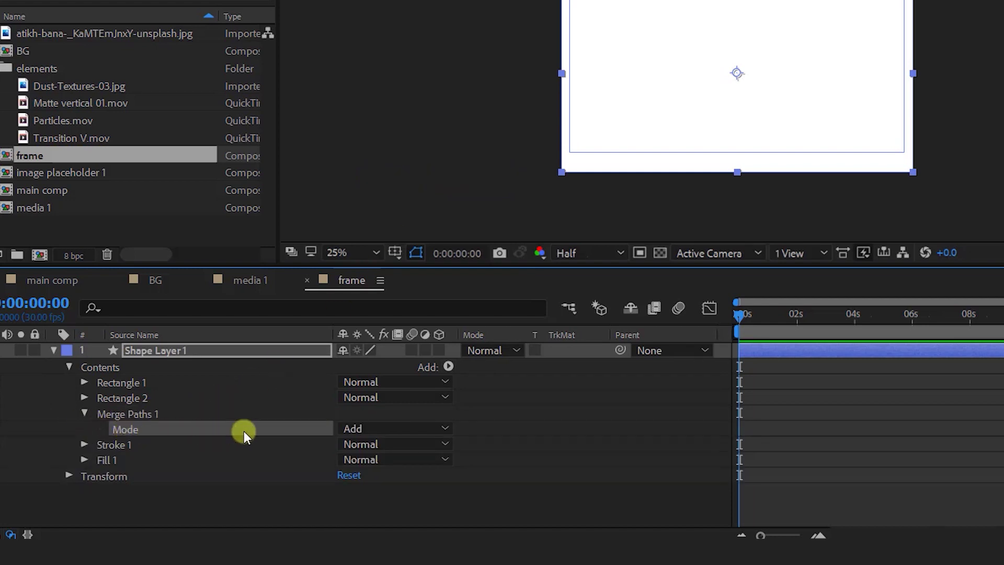
click(372, 429)
click(387, 482)
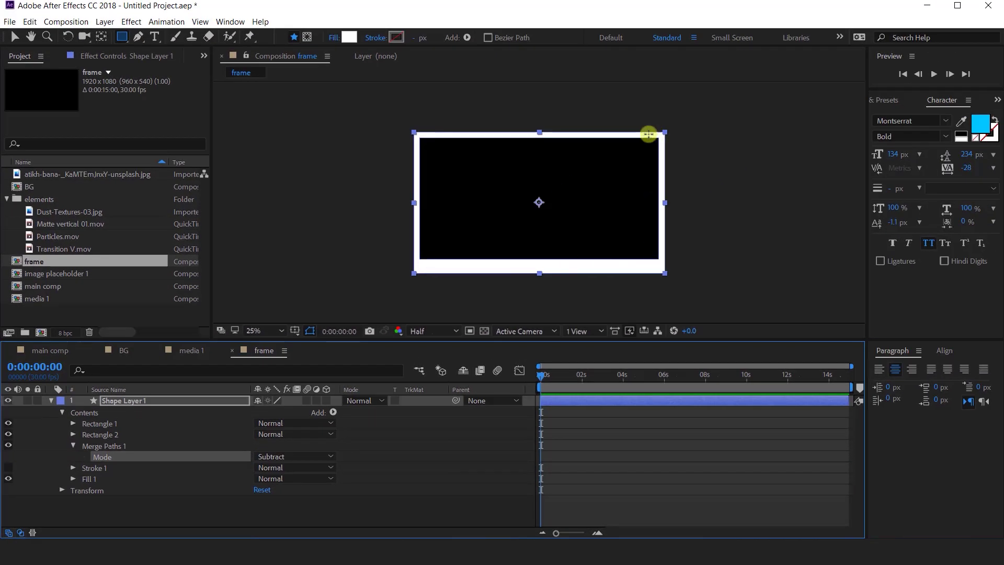
click(51, 401)
click(123, 402)
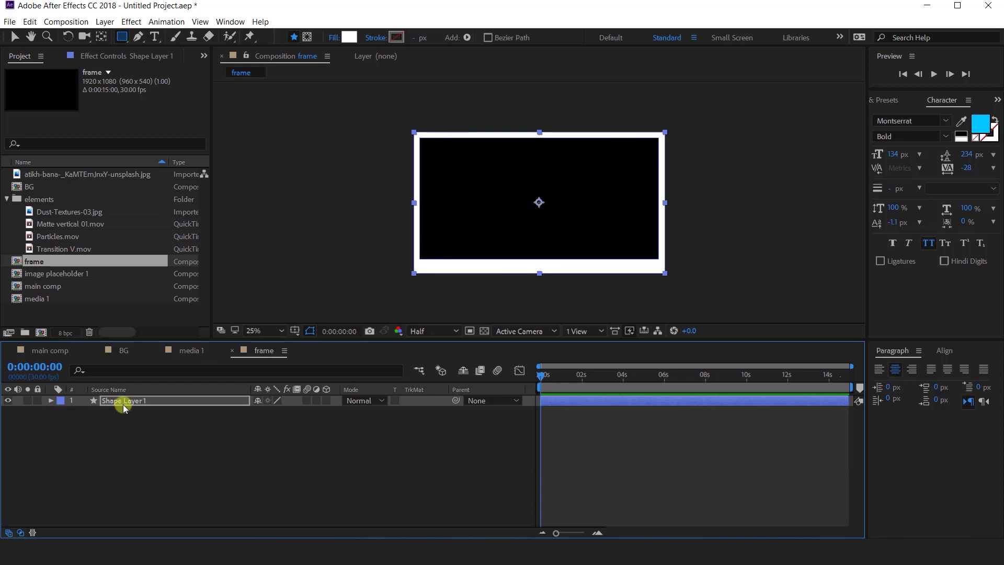
click(230, 457)
- Add the frame comp to media 1 above image placeholder 1
key(v)
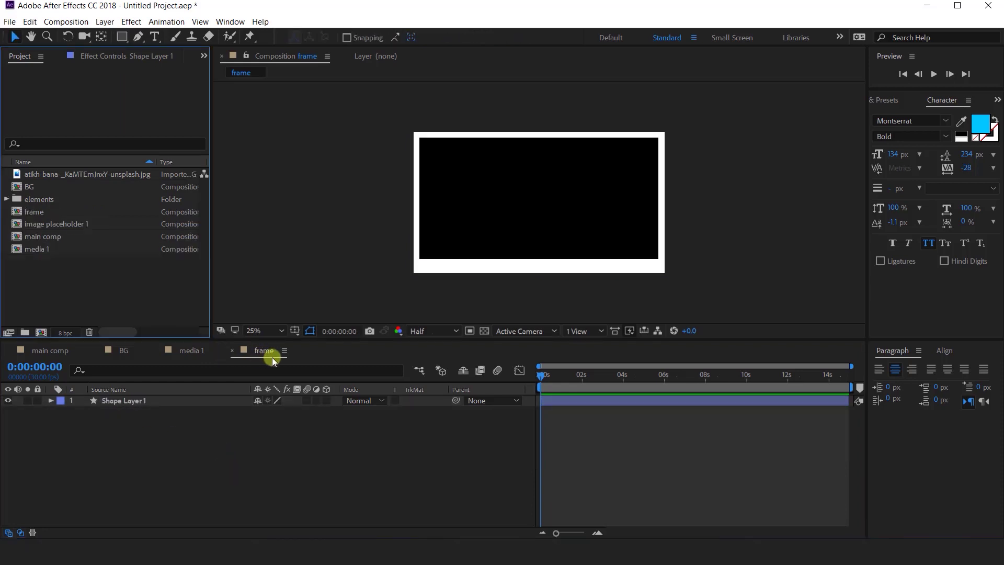
click(234, 350)
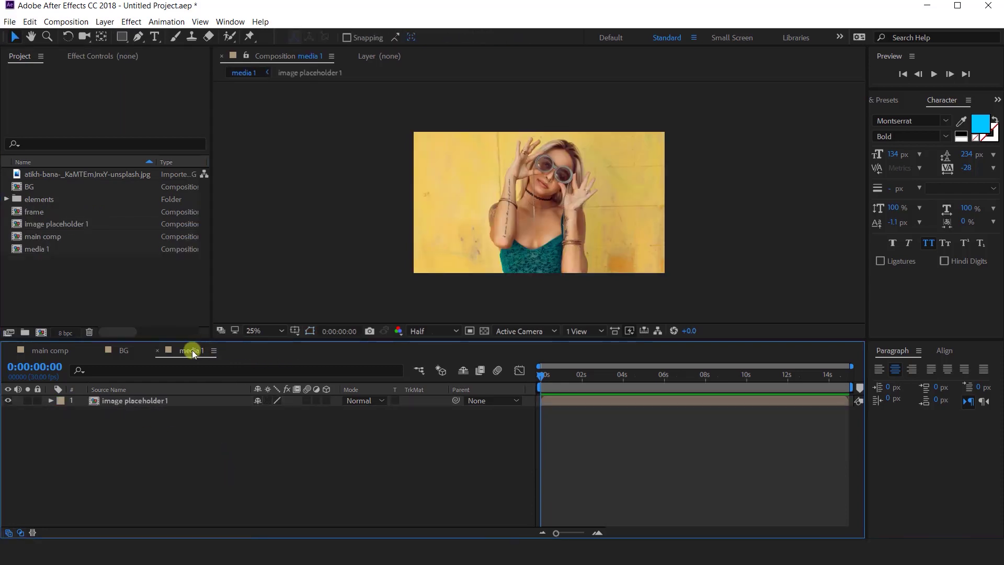
drag(45, 210, 126, 397)
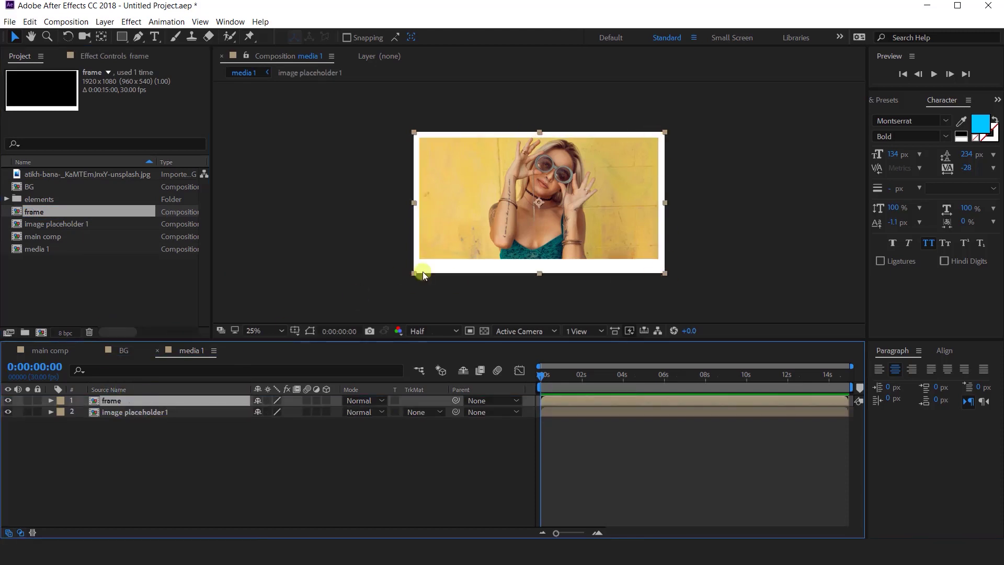
click(222, 462)
- Duplicate the frame comp as 'frame 2' and place it between frame and the image
click(88, 288)
click(27, 210)
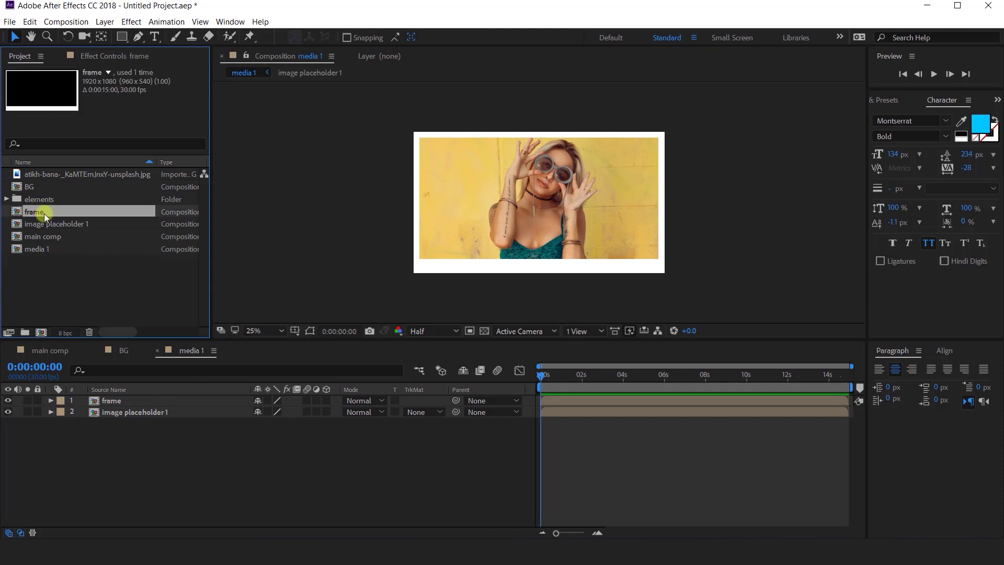
key(ctrl+d)
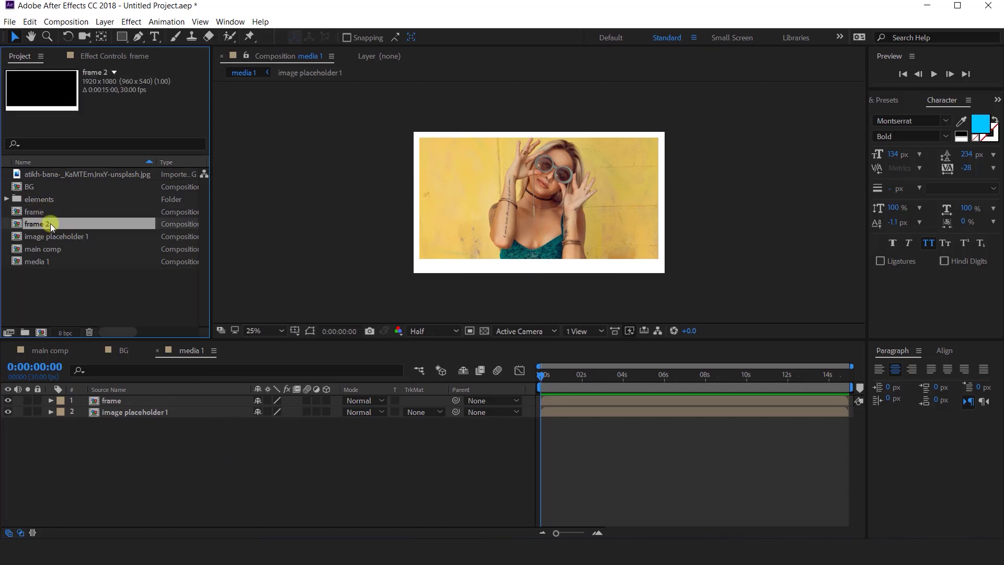
ctrl+click(52, 222)
click(31, 225)
drag(24, 223, 131, 411)
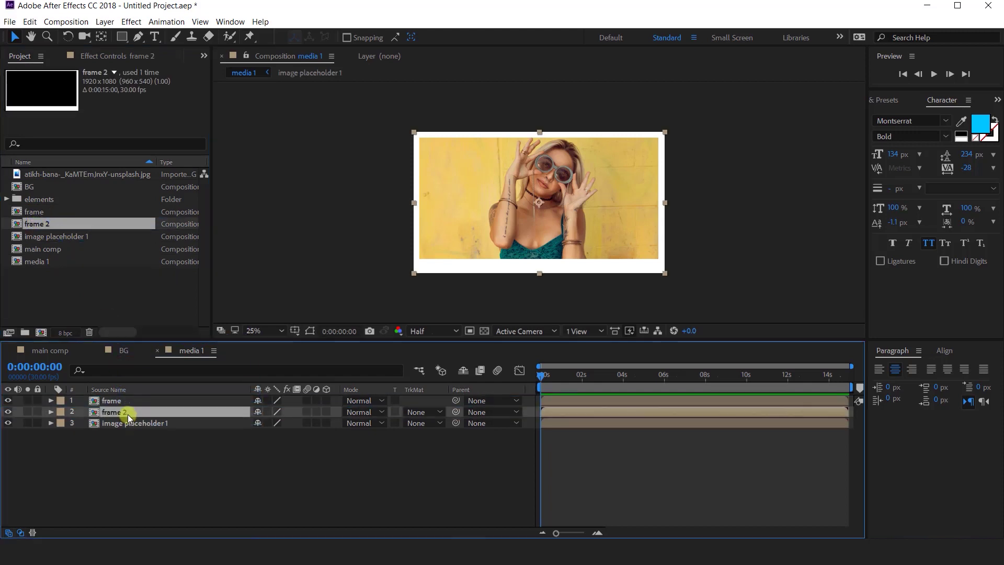
- Inside frame 2, add a black solid and place it beneath Shape Layer 1
double_click(131, 412)
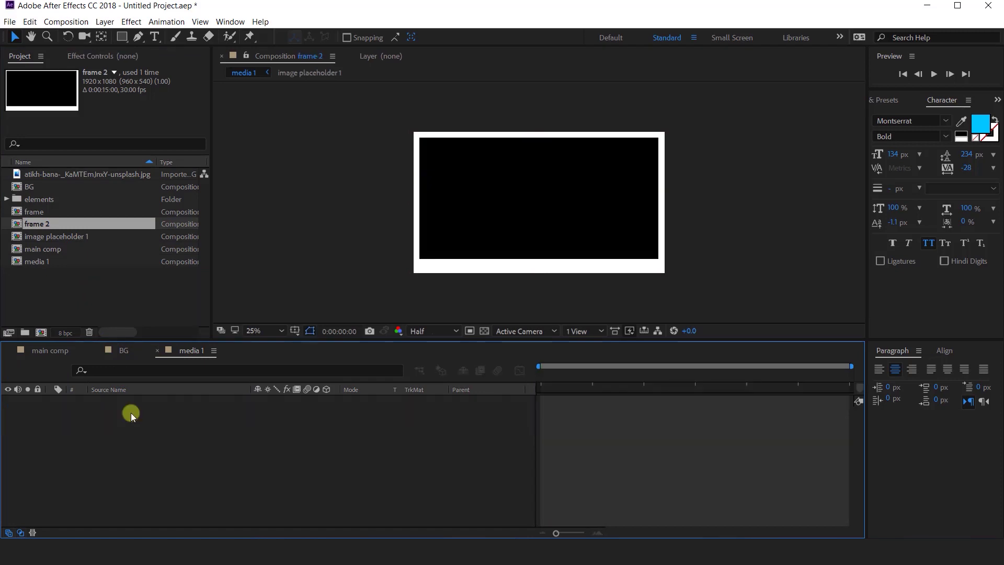
right_click(354, 413)
mouse_move(479, 290)
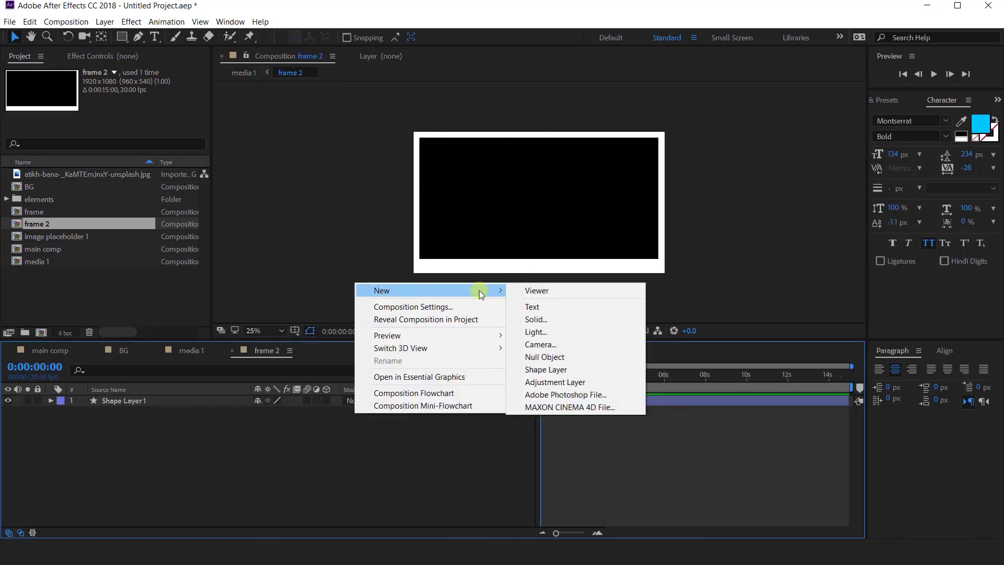
click(568, 320)
click(491, 337)
key(Return)
click(550, 372)
drag(133, 400, 136, 417)
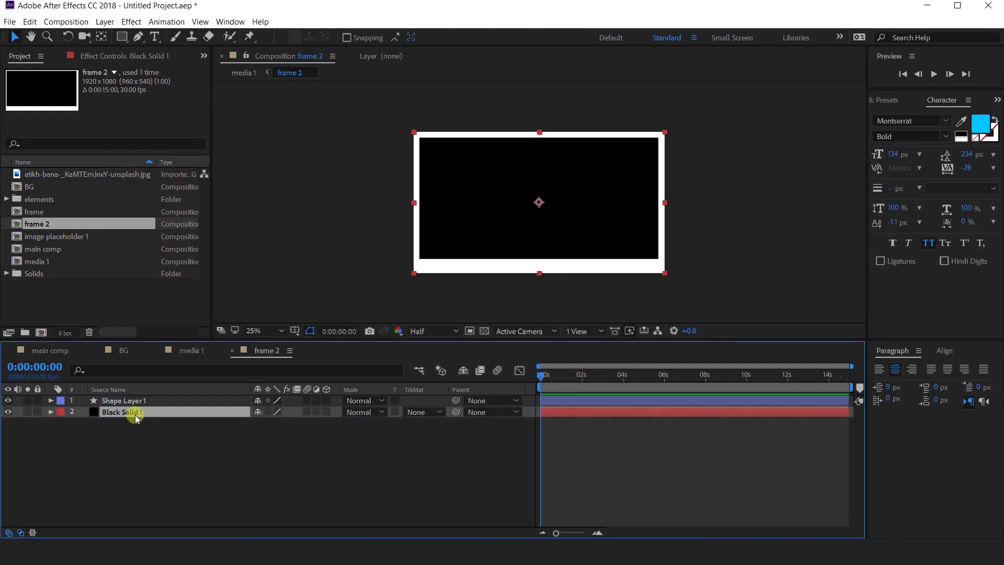
key(Return)
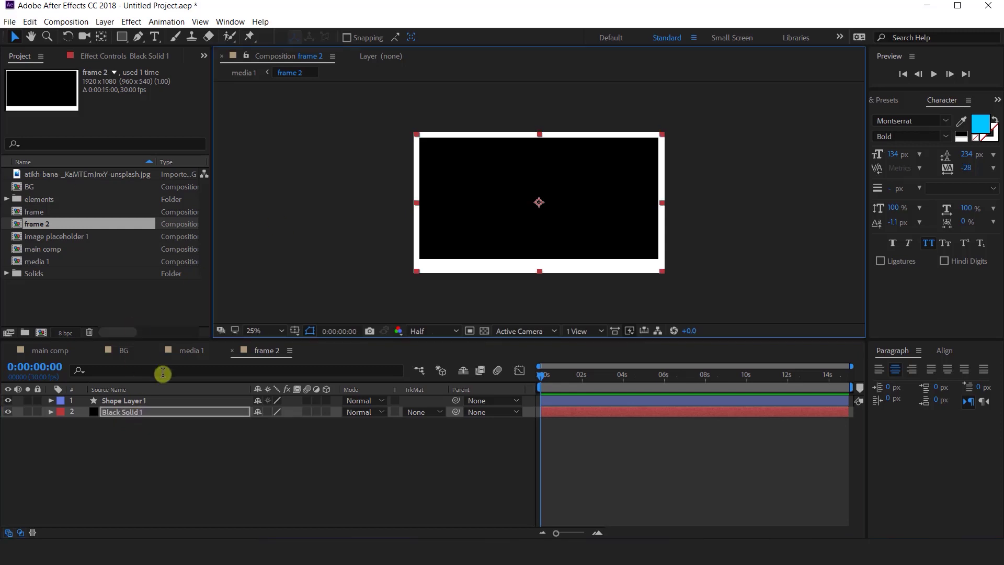
- Back in media 1, select the image placeholder 1 layer for track matting
click(186, 350)
click(134, 414)
click(199, 465)
click(123, 412)
click(118, 425)
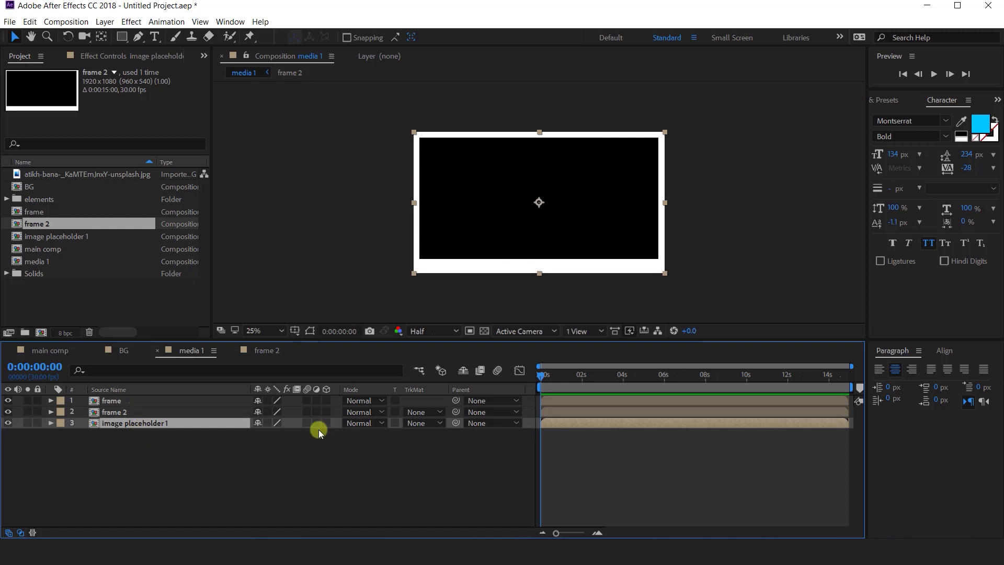
click(421, 423)
- Matte image placeholder 1 with frame 2's alpha and recentre the image in the comp
click(463, 453)
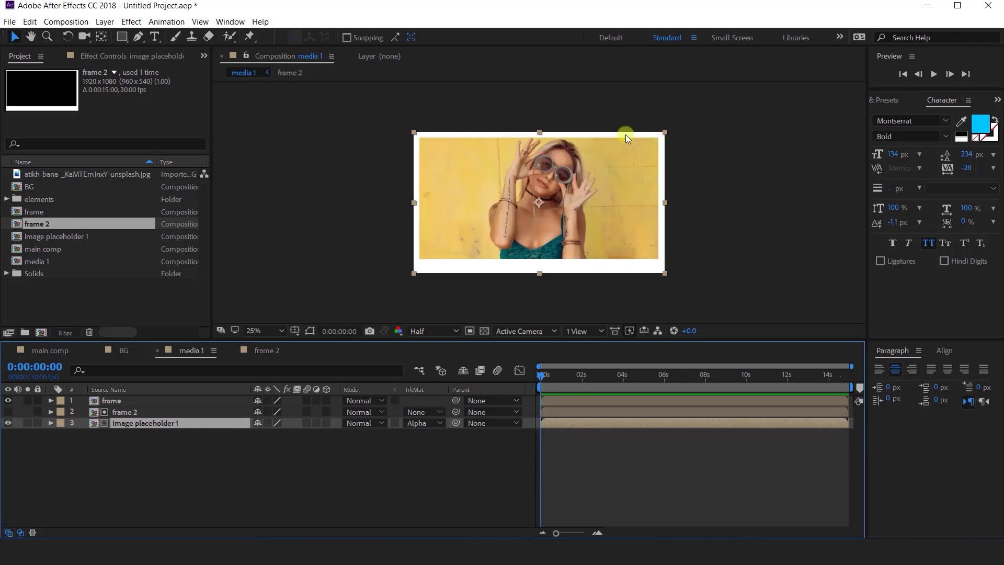
drag(590, 252, 568, 232)
key(ctrl+Home)
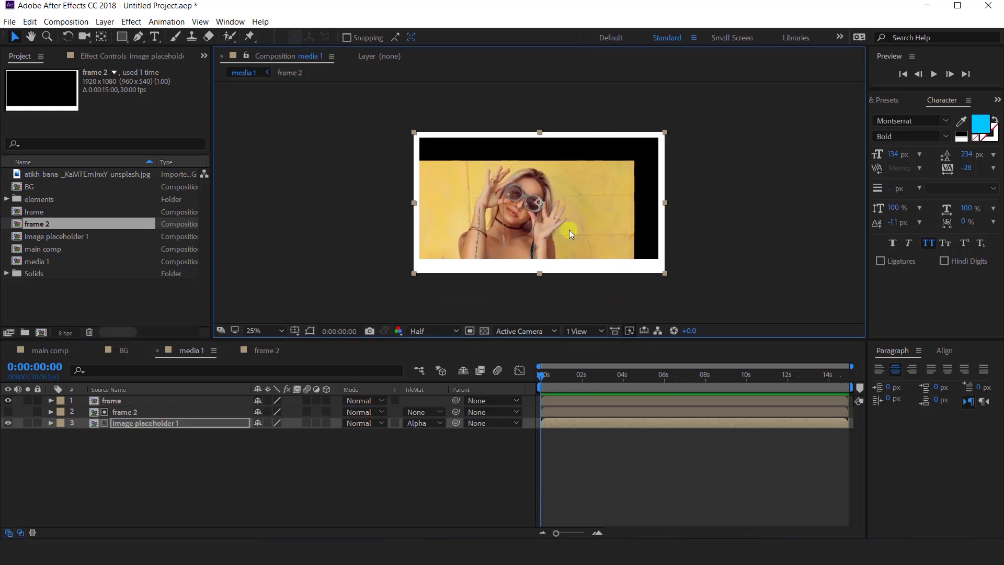
- Apply Motion Tile with Output Width and Height of 500 and Mirror Edges on
key(ctrl+space)
text(motion)
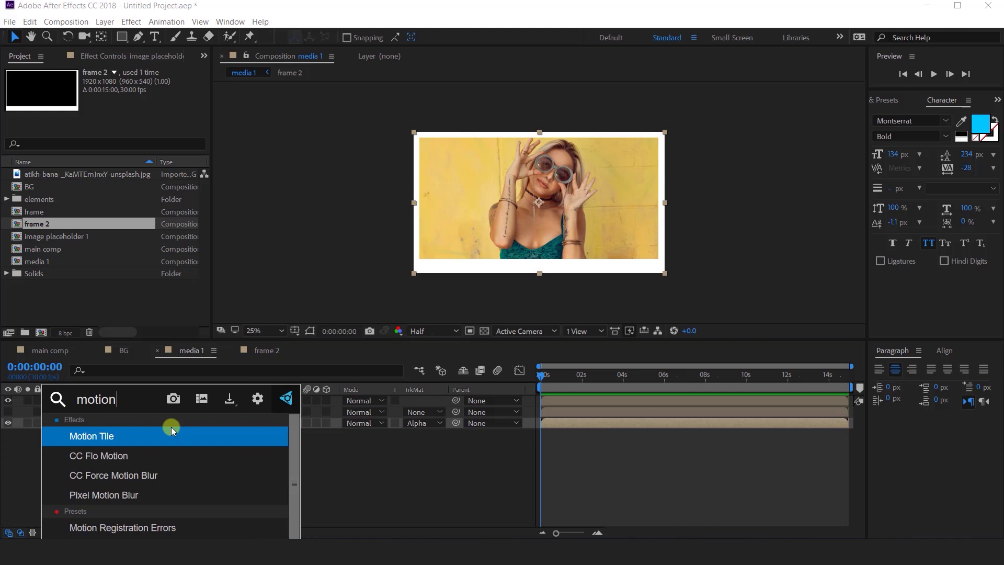
key(Return)
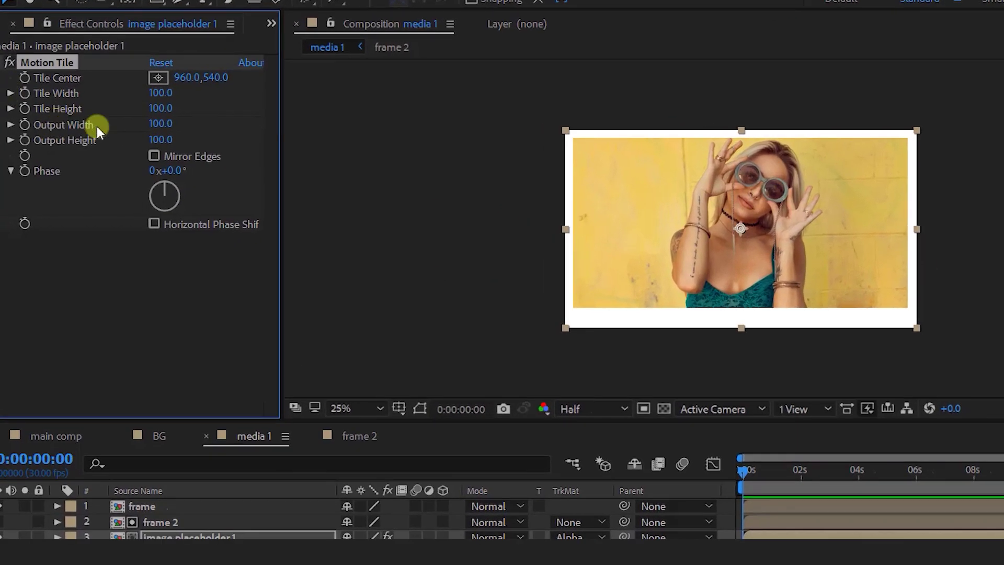
click(150, 125)
text(500)
key(Tab)
text(500)
click(154, 156)
- Make all three layers in media 1 3D layers
click(676, 308)
shift+click(154, 504)
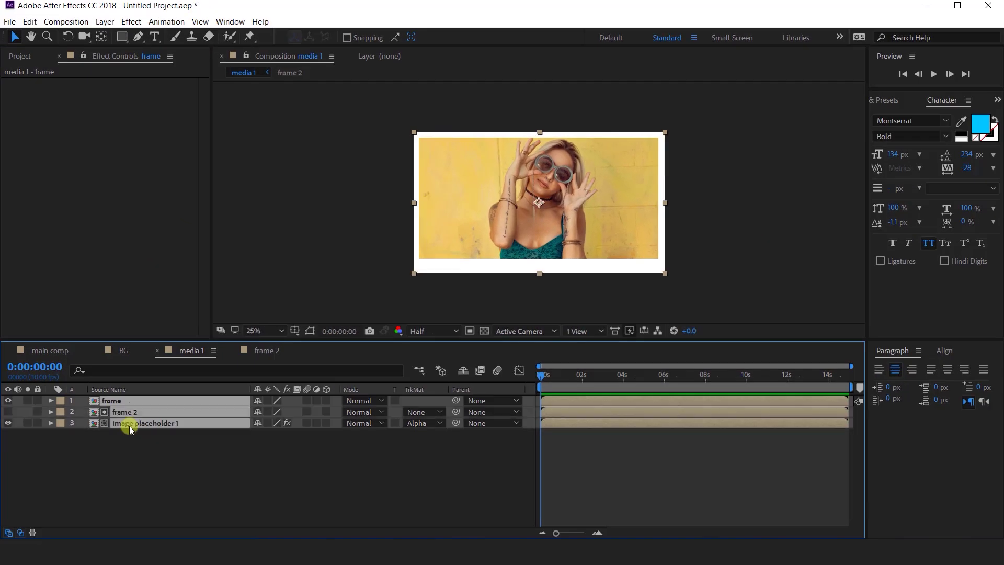
click(327, 401)
click(336, 464)
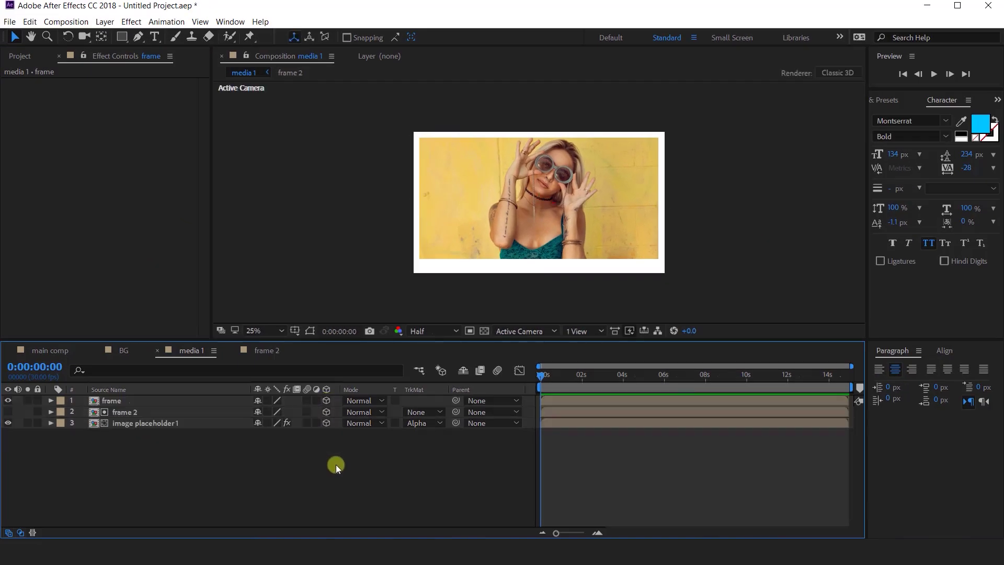
- Add media 1 to the top of main comp and make media 1 and BG 3D
click(54, 350)
click(158, 467)
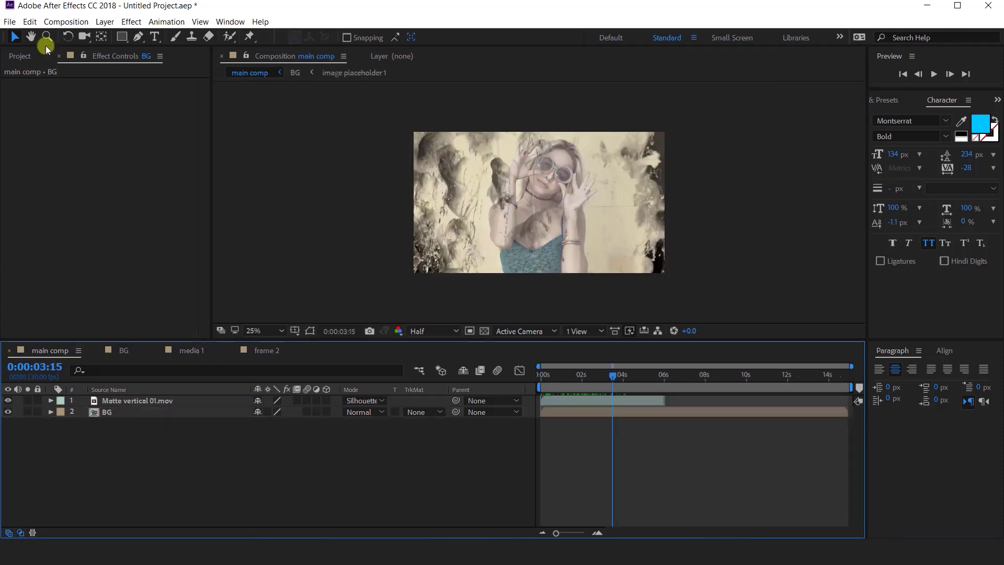
click(20, 56)
click(95, 303)
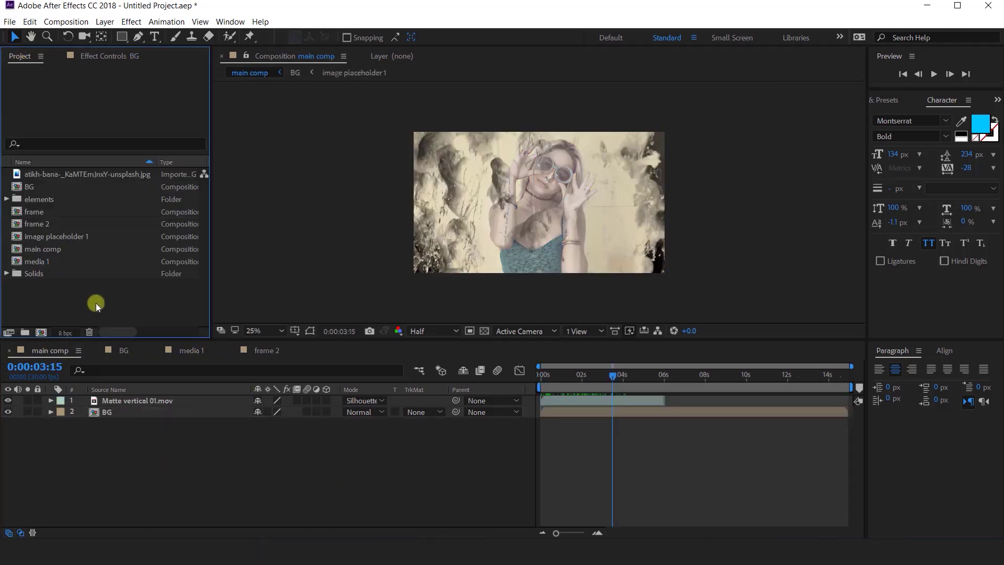
click(42, 264)
drag(125, 366, 139, 399)
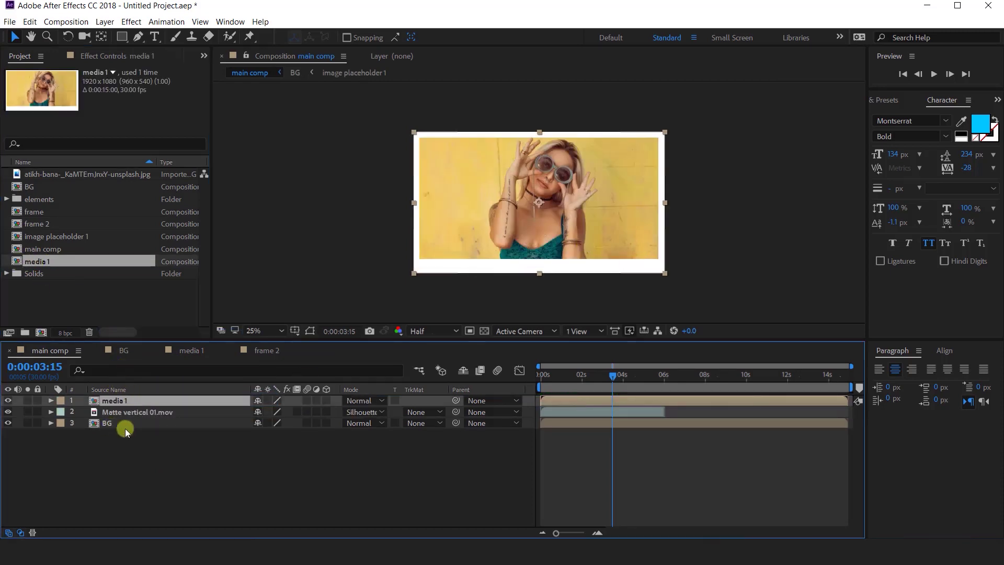
click(114, 428)
ctrl+click(119, 401)
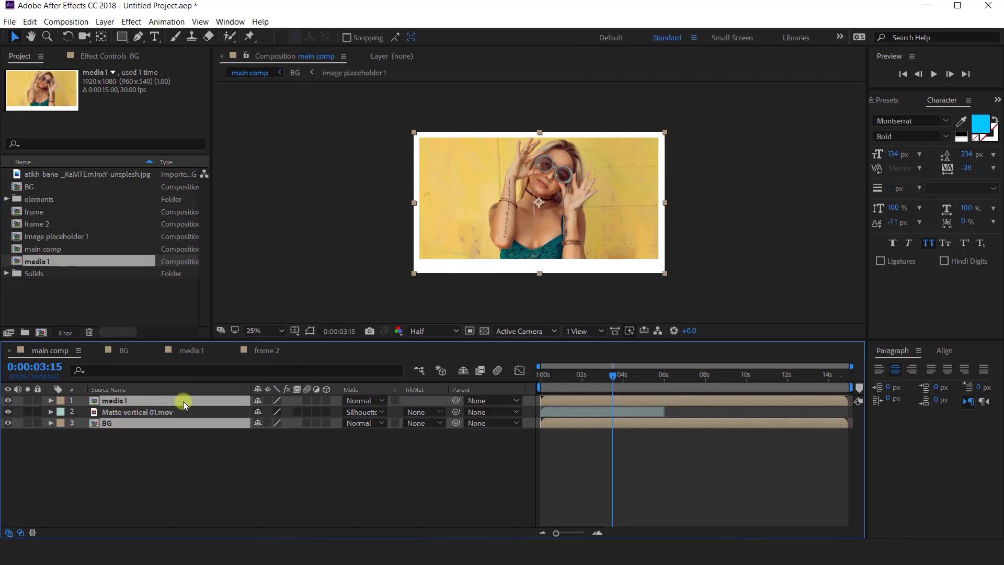
click(327, 401)
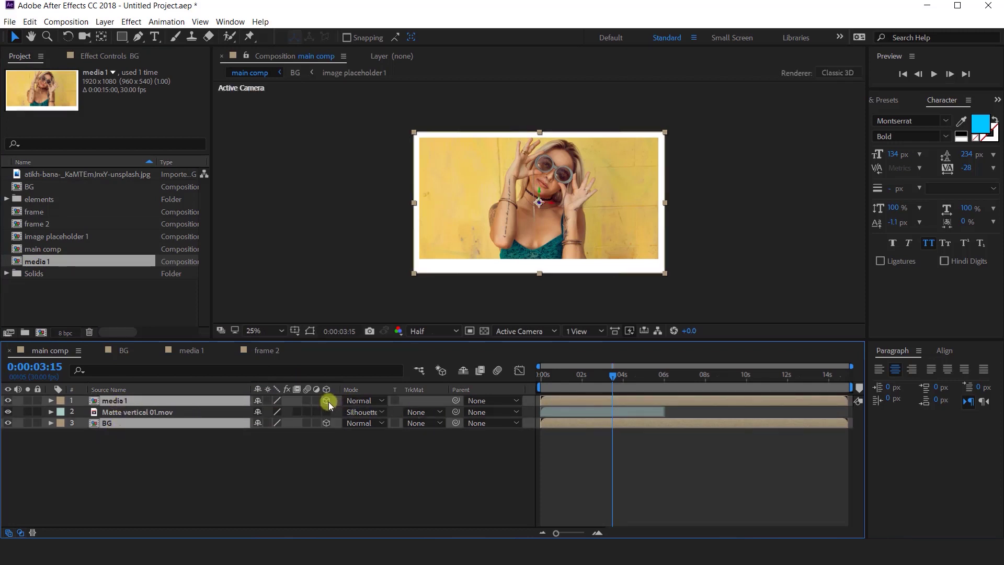
click(340, 439)
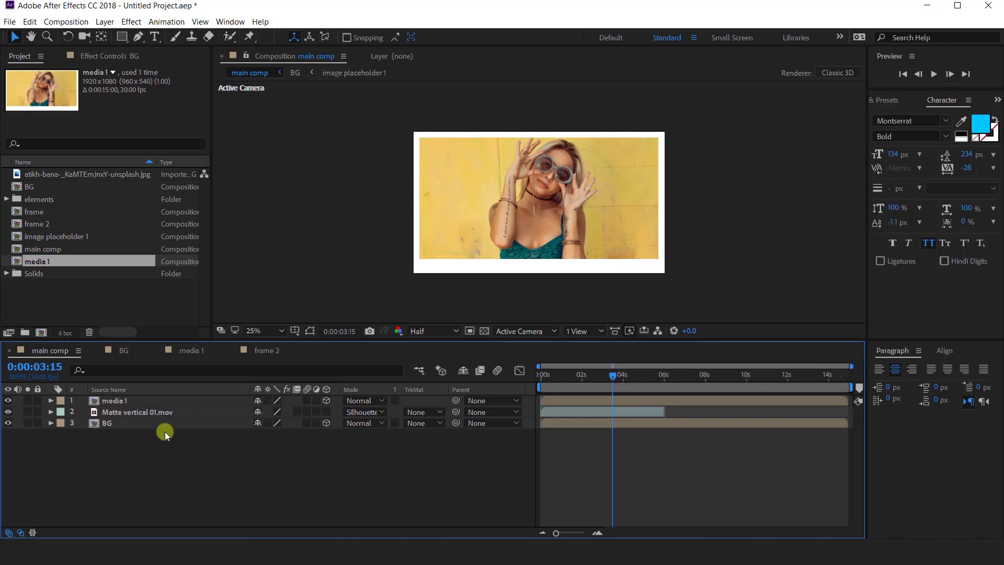
- Add a new camera, Camera 1, to the main comp with default settings
right_click(410, 451)
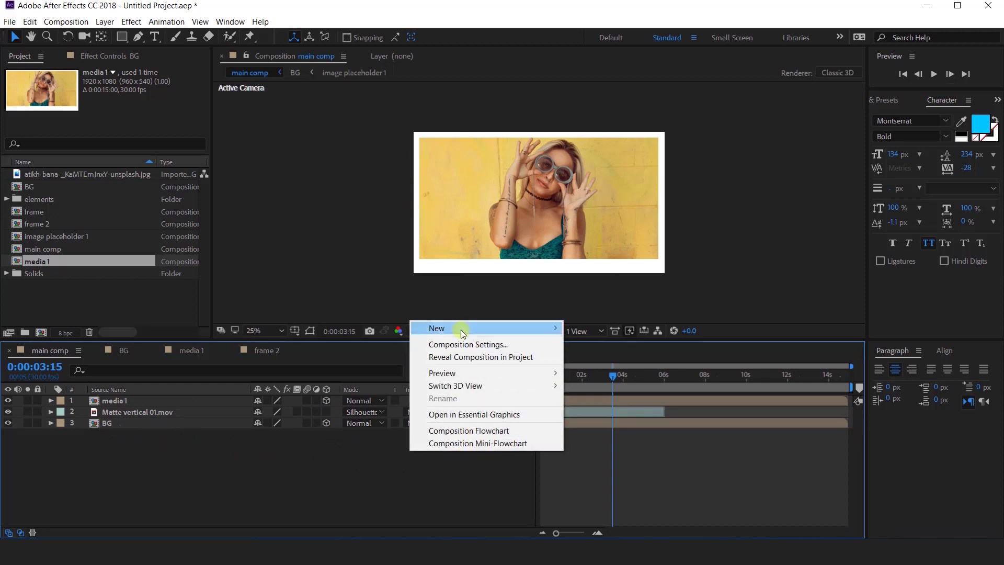
mouse_move(460, 329)
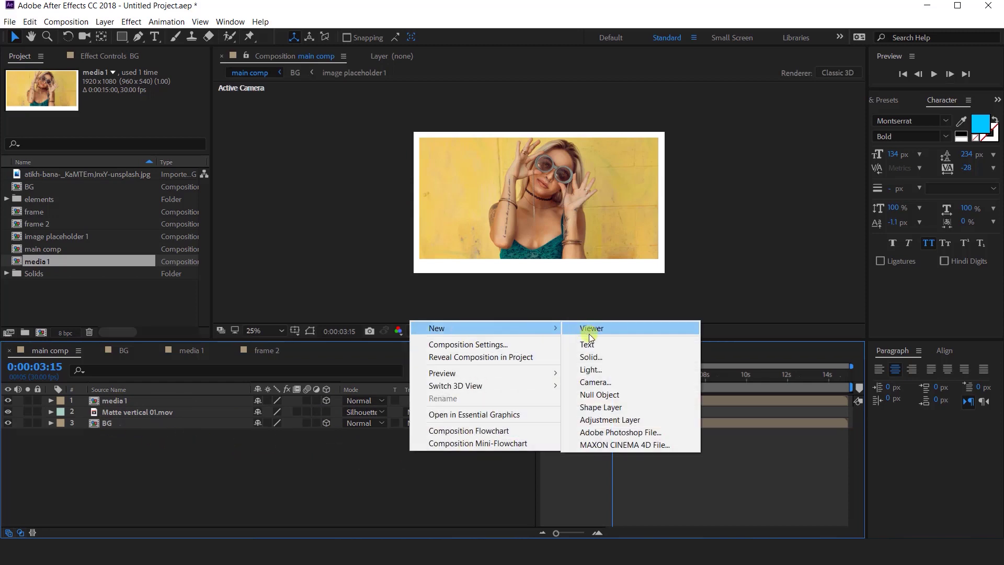
click(608, 382)
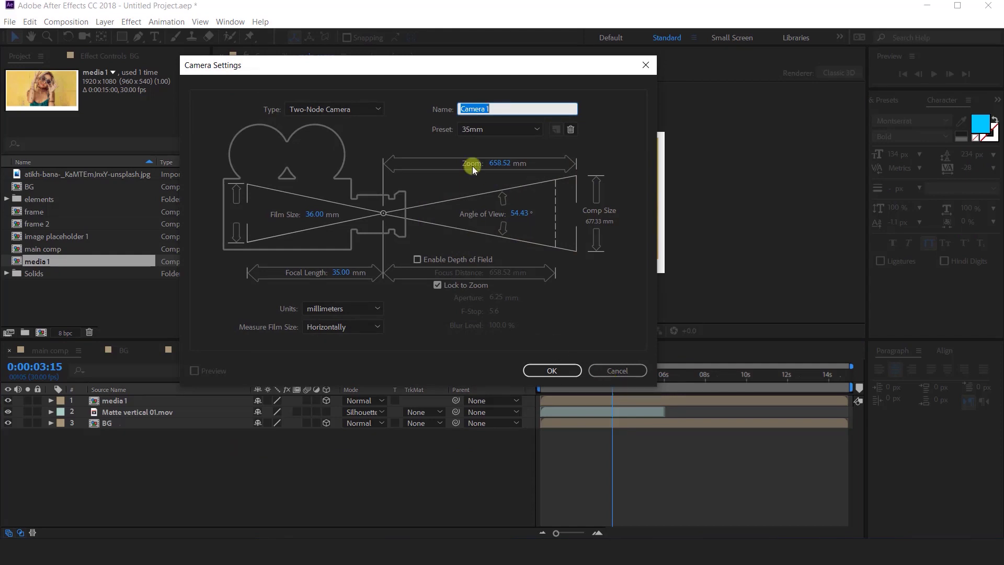
click(554, 370)
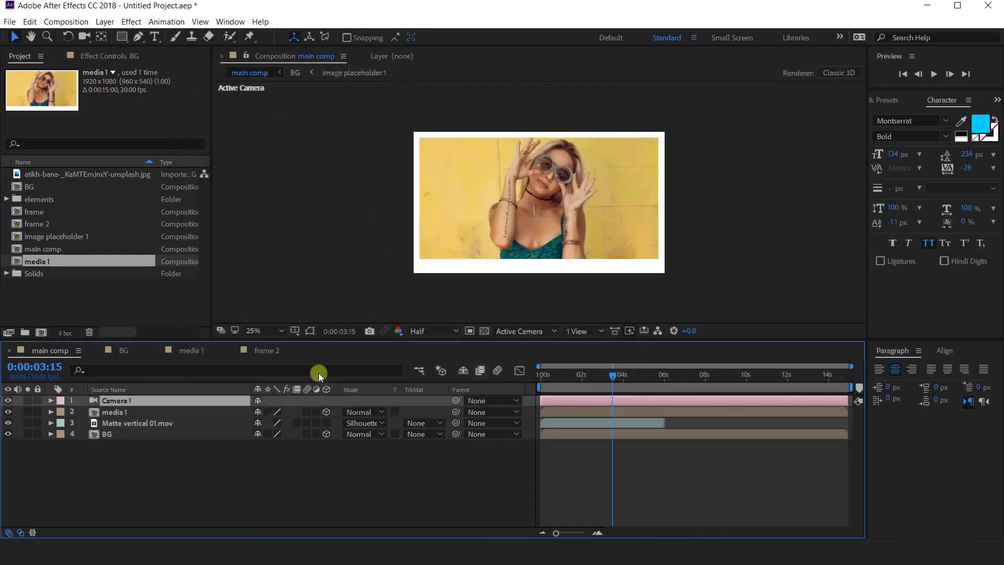
- Add a 3D Null 1 and parent Camera 1 to it
right_click(406, 463)
mouse_move(462, 339)
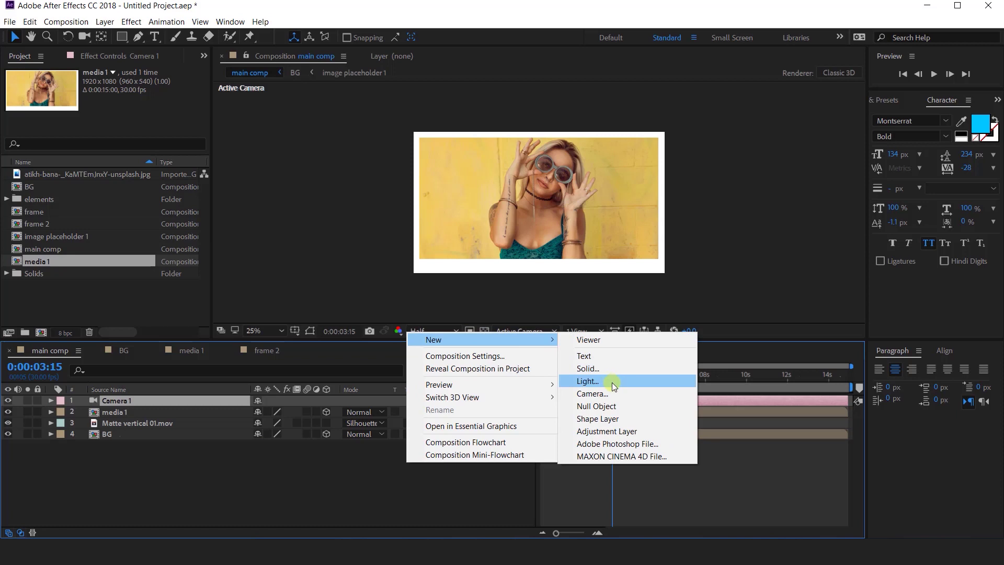
click(614, 407)
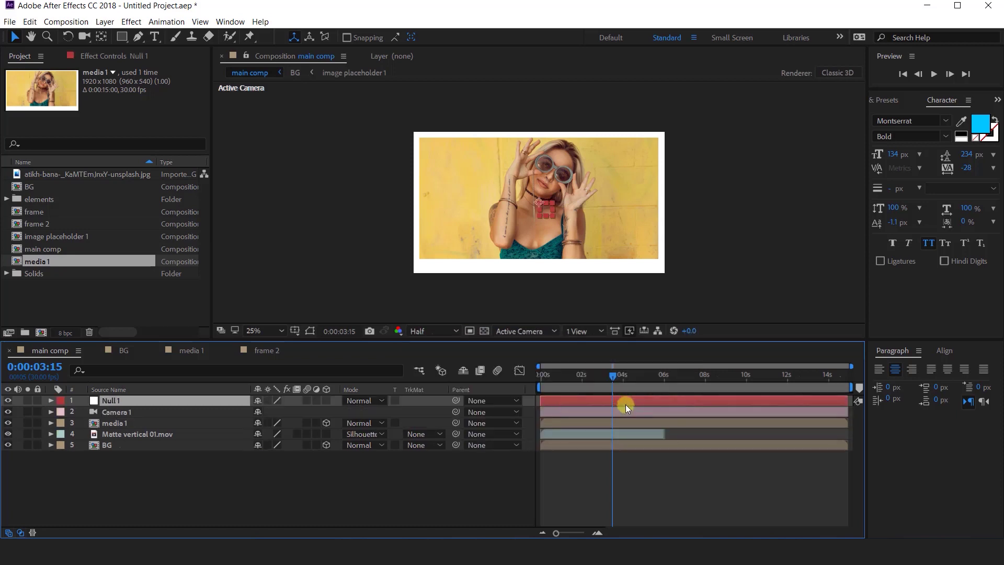
click(326, 401)
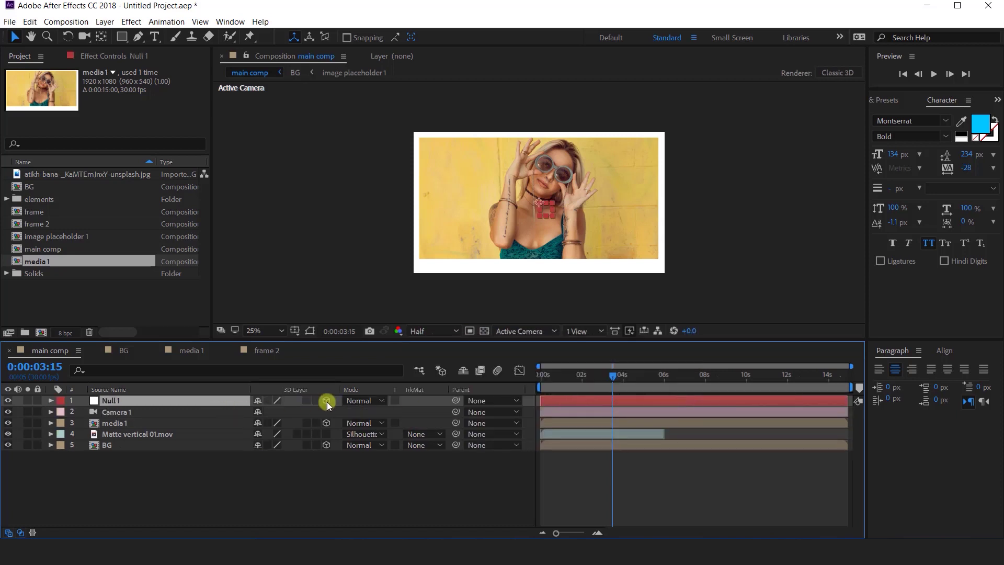
click(132, 412)
drag(459, 411, 121, 398)
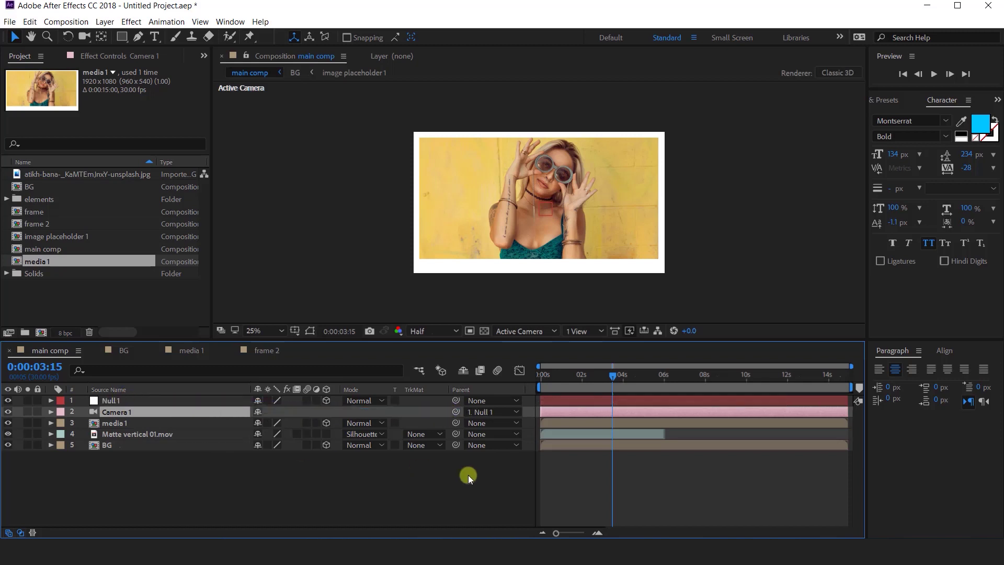
click(397, 507)
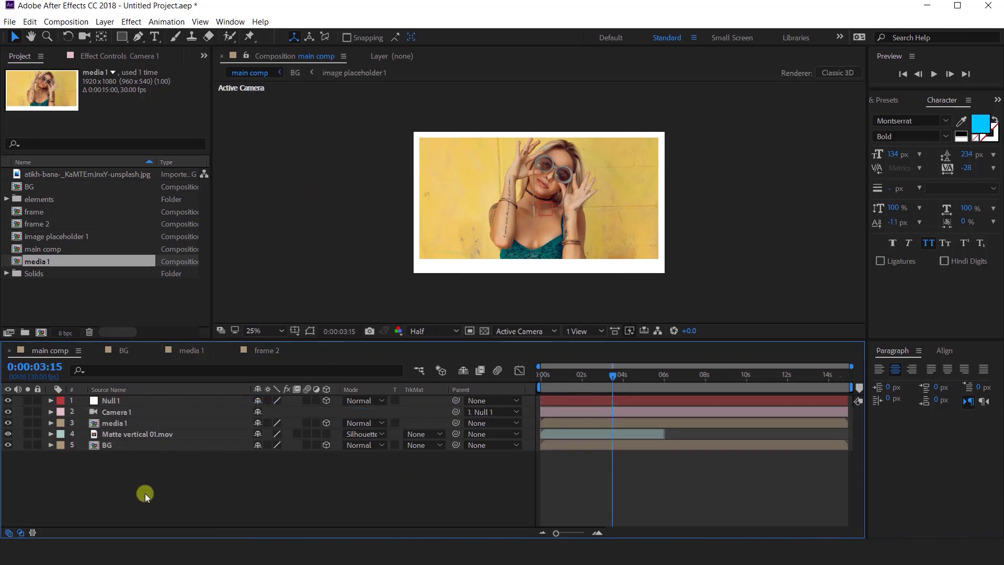
- Enable Collapse Transformations on media 1 and BG
click(124, 425)
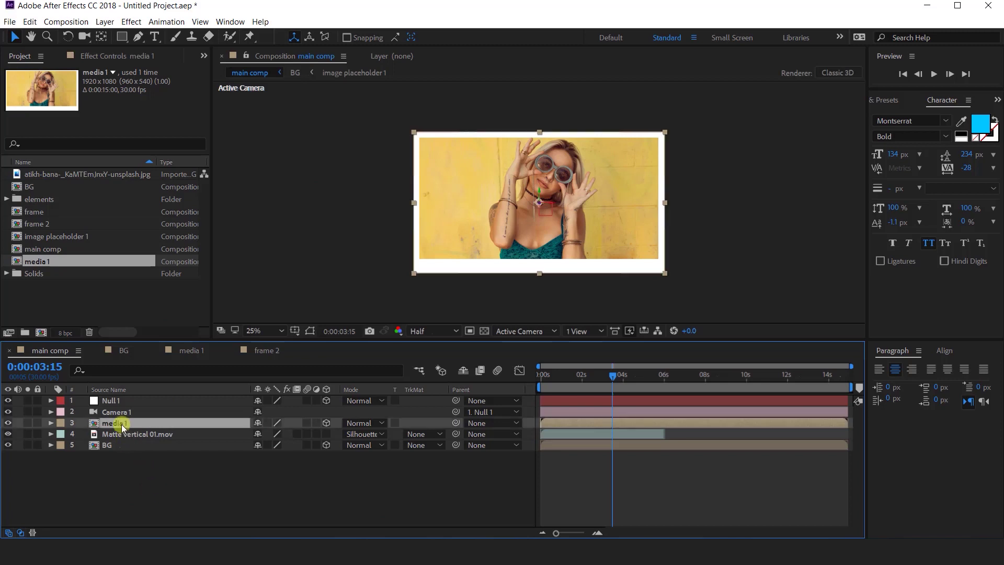
ctrl+click(183, 447)
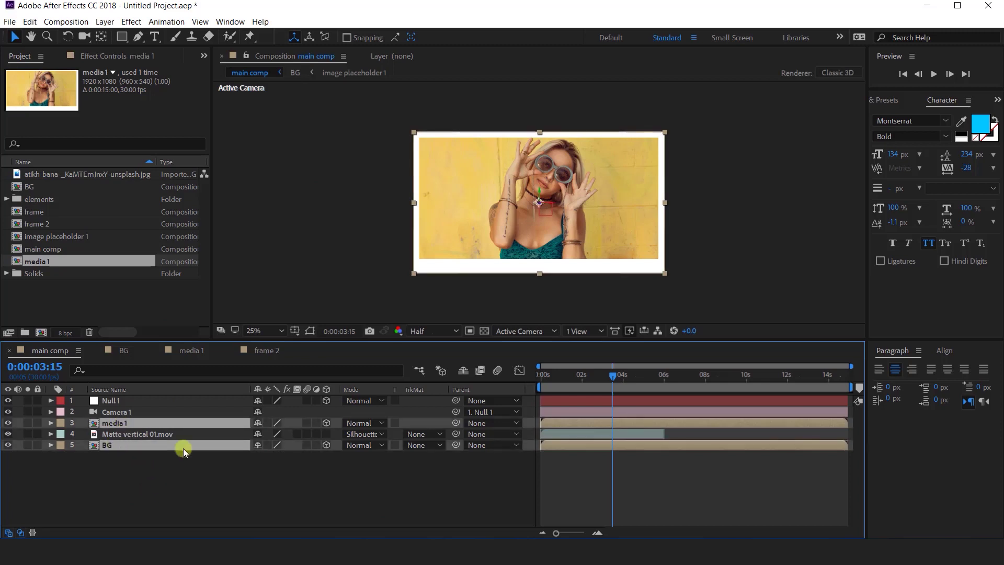
click(268, 423)
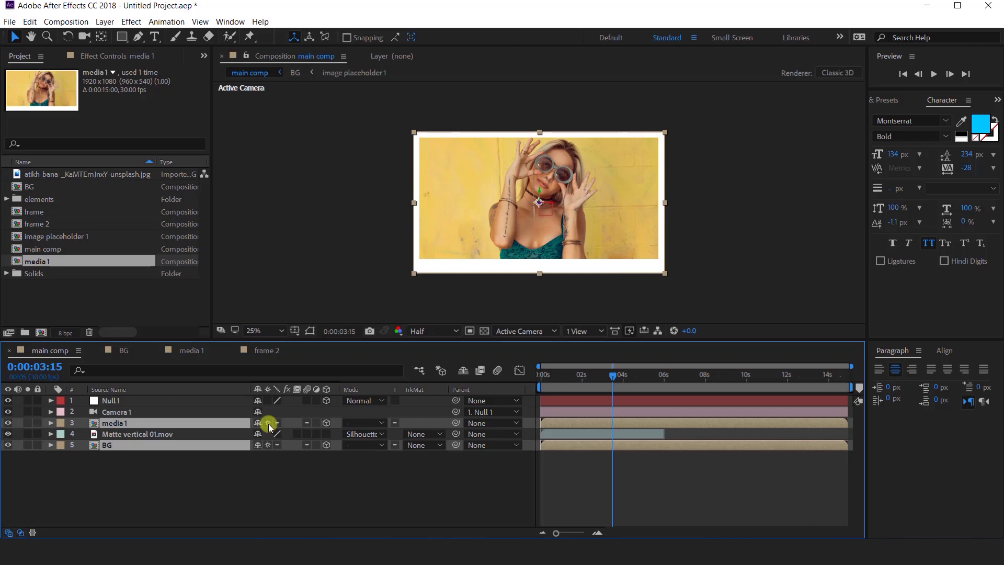
- Set Null 1's Position Z to -816 to pull the camera back
click(225, 473)
click(120, 400)
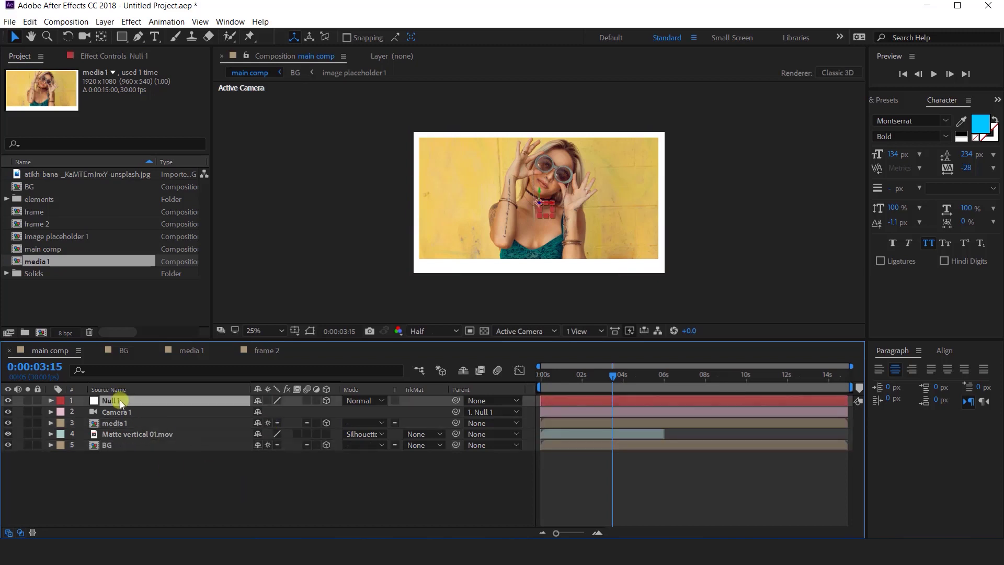
key(p)
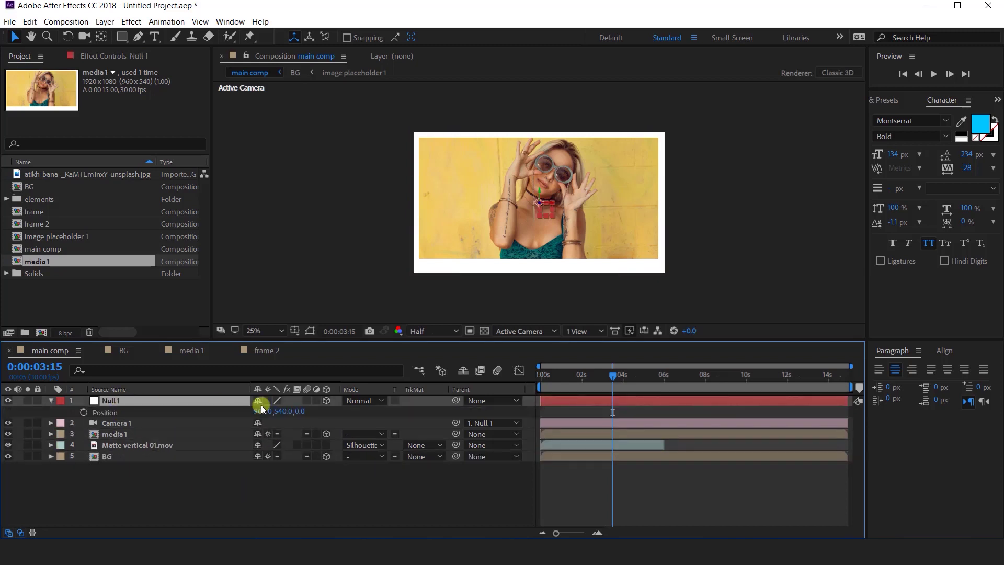
drag(302, 413, 217, 405)
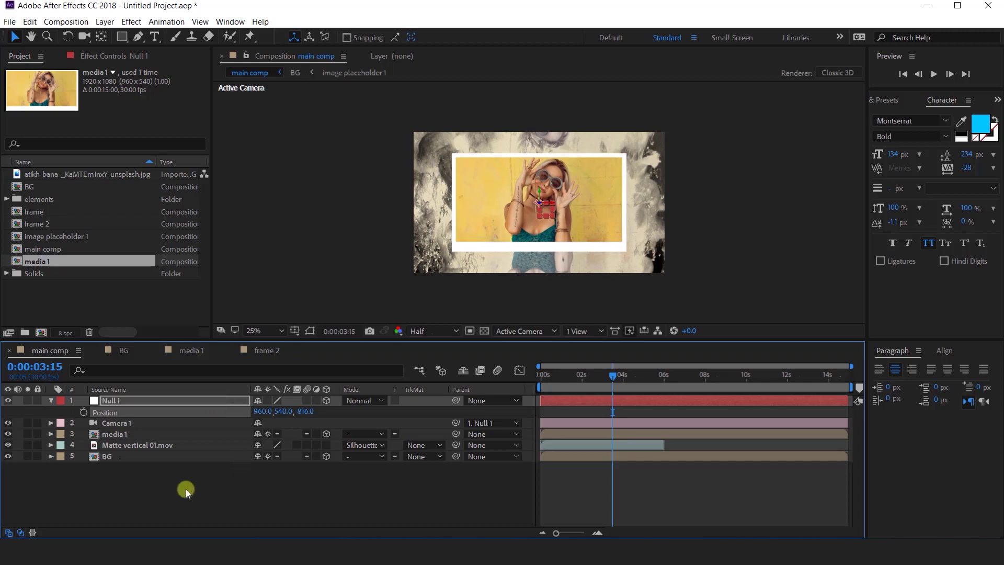
- Scale BG up to 152% so it fills the frame
click(117, 459)
key(s)
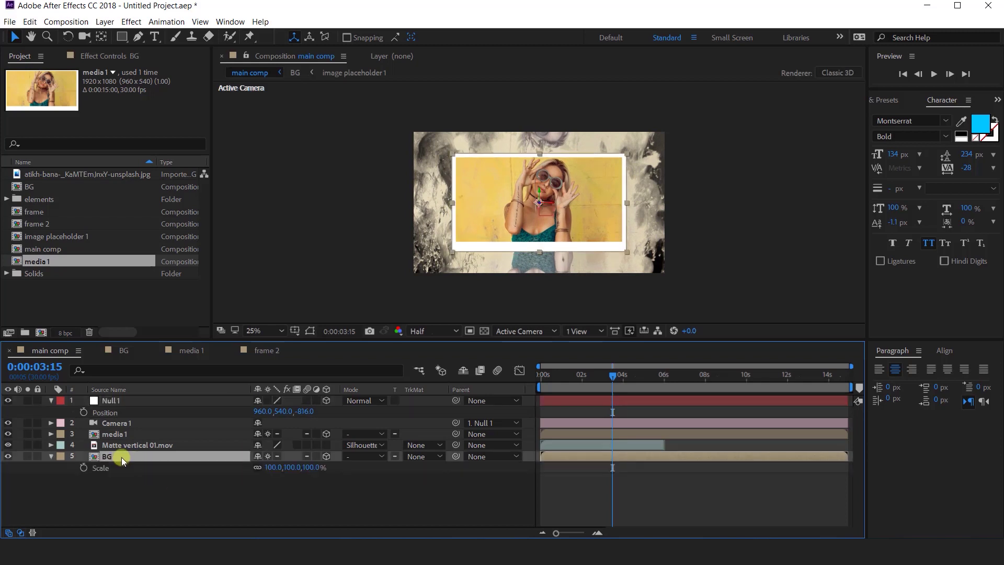
drag(307, 473, 345, 471)
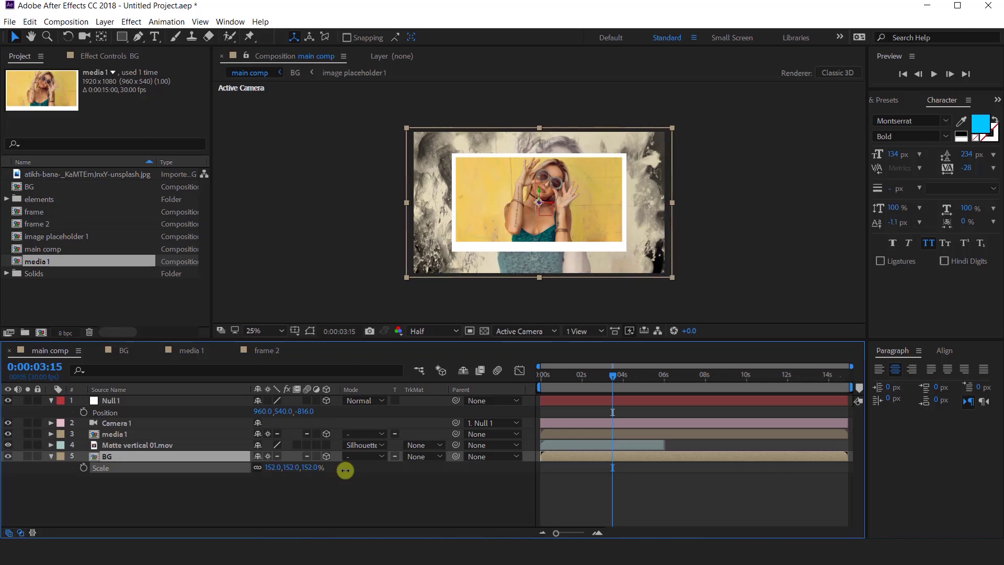
- In a 2 Views - Horizontal layout, push BG back in the Top view and scale it to 277%
click(243, 488)
click(576, 331)
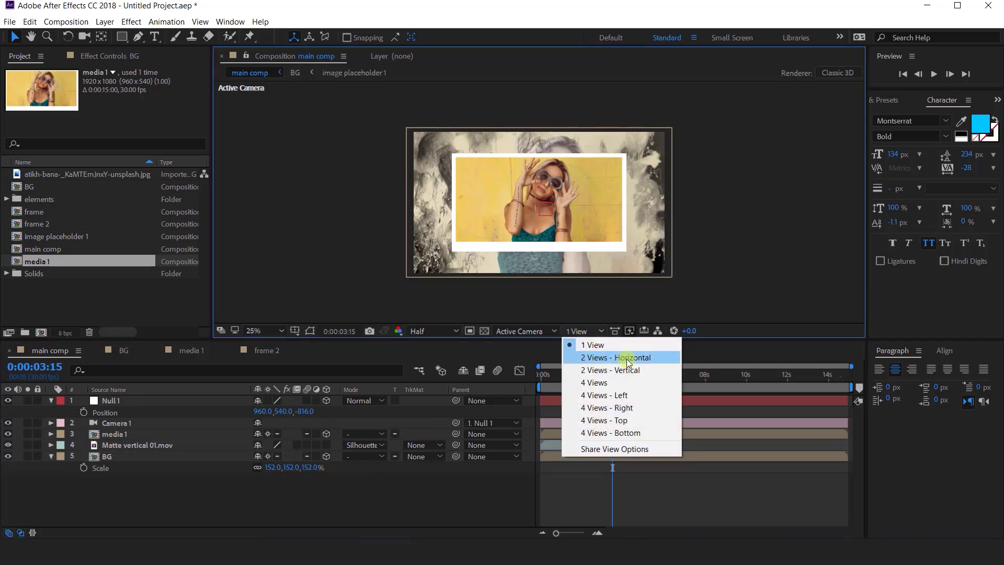
click(627, 359)
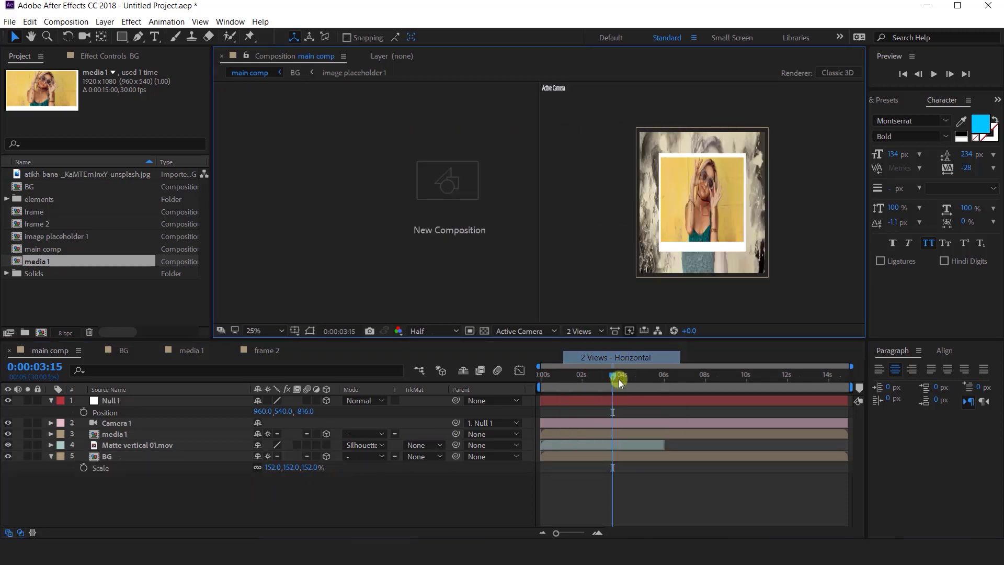
click(105, 455)
click(377, 207)
drag(376, 207, 376, 127)
drag(317, 467, 392, 466)
click(346, 489)
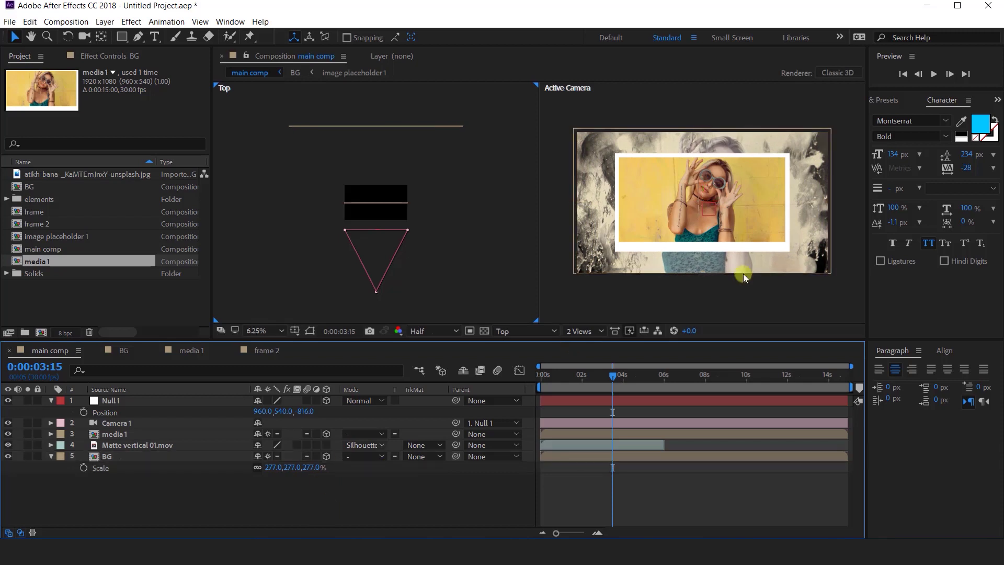
- Return the viewer to 1 View and select media 1
click(142, 435)
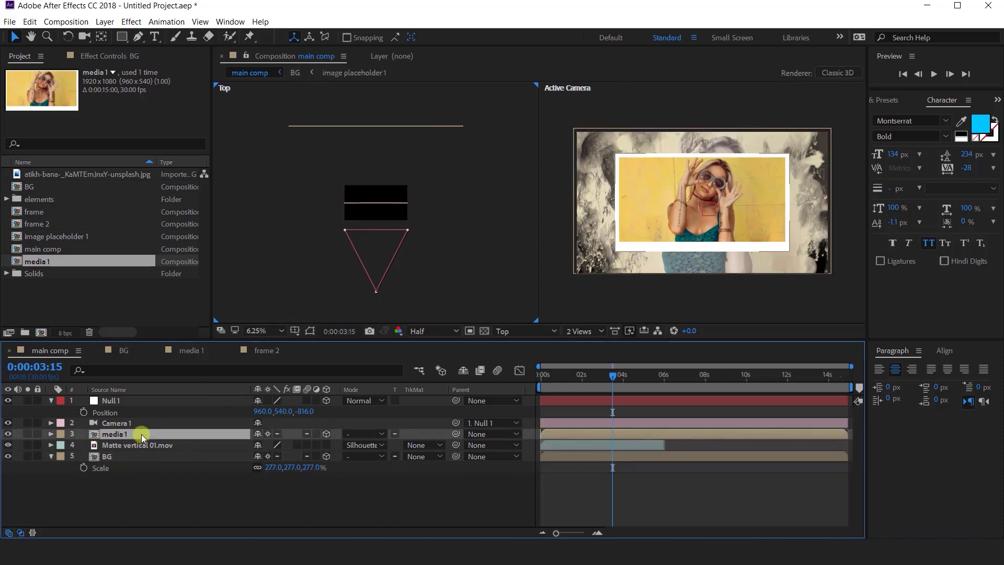
click(702, 226)
click(580, 331)
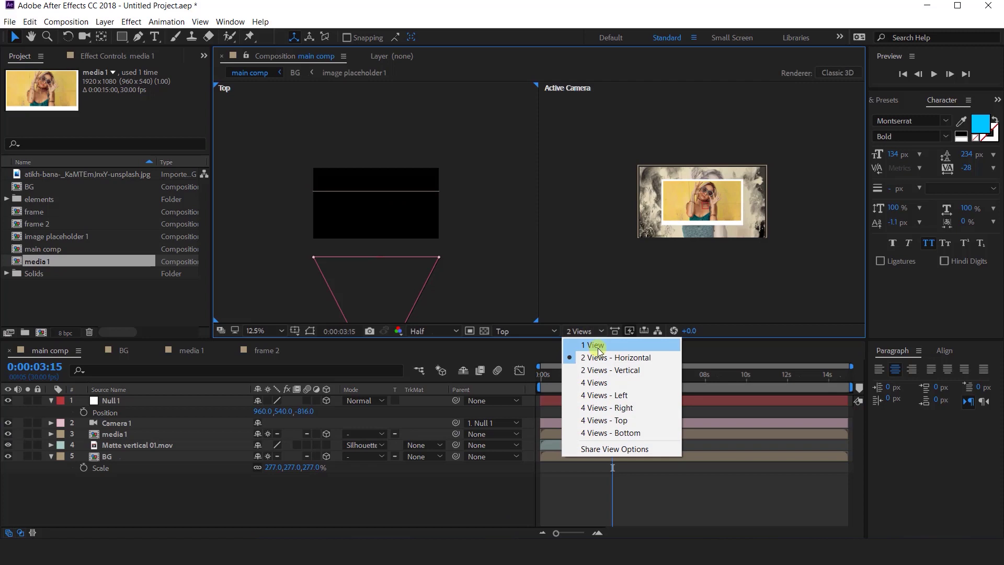
click(598, 350)
scroll(638, 202, up, 1)
click(122, 437)
- Set Position and Z Rotation keyframes on media 1 at 1 second
key(p)
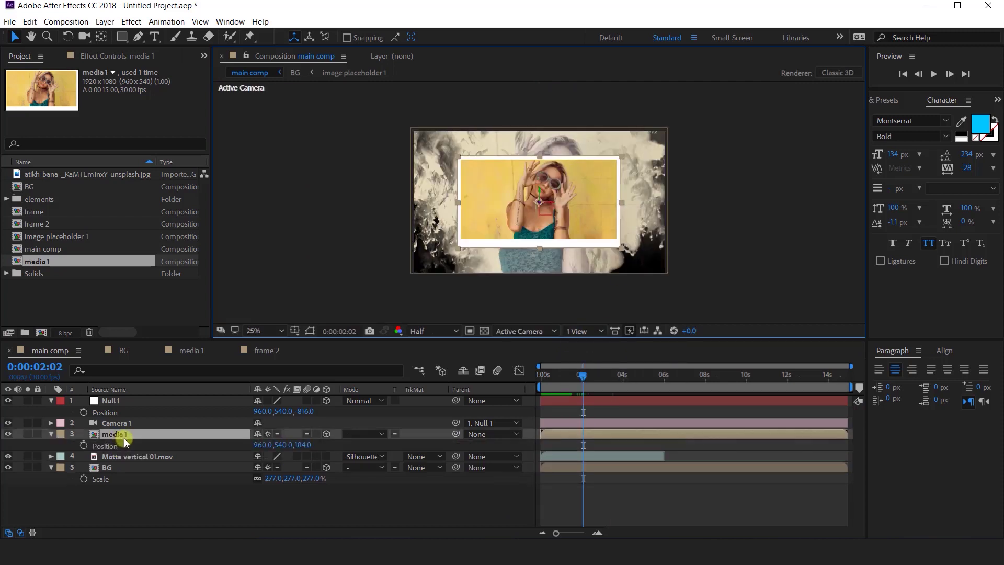
key(shift+r)
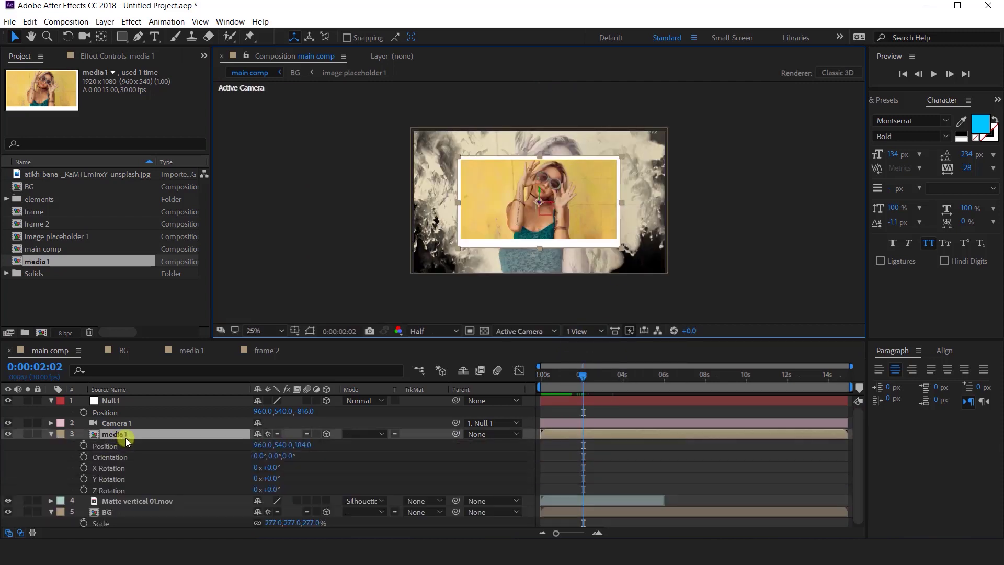
mouse_move(574, 377)
mouse_down()
mouse_move(563, 378)
mouse_move(578, 380)
mouse_up()
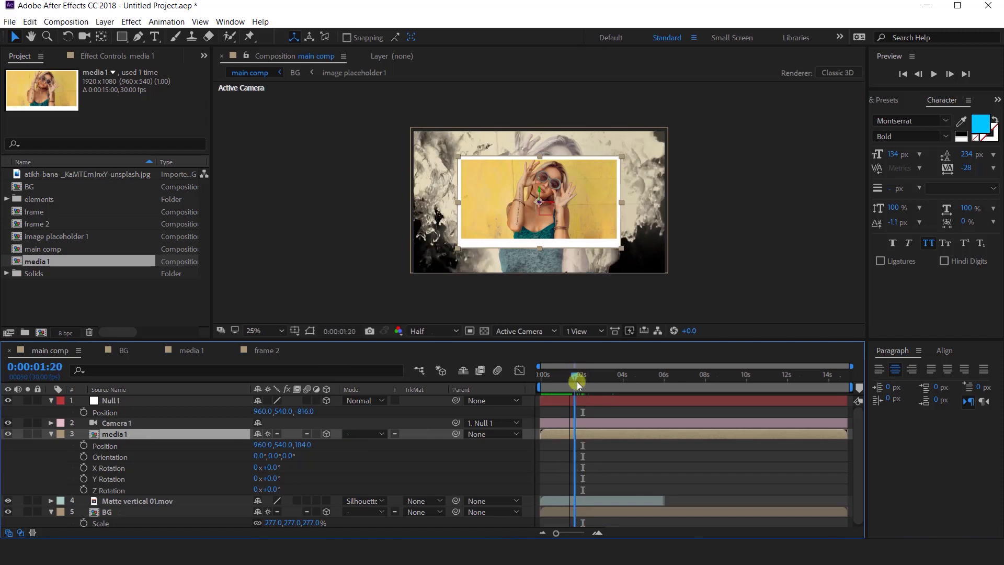
click(598, 532)
click(580, 381)
click(134, 434)
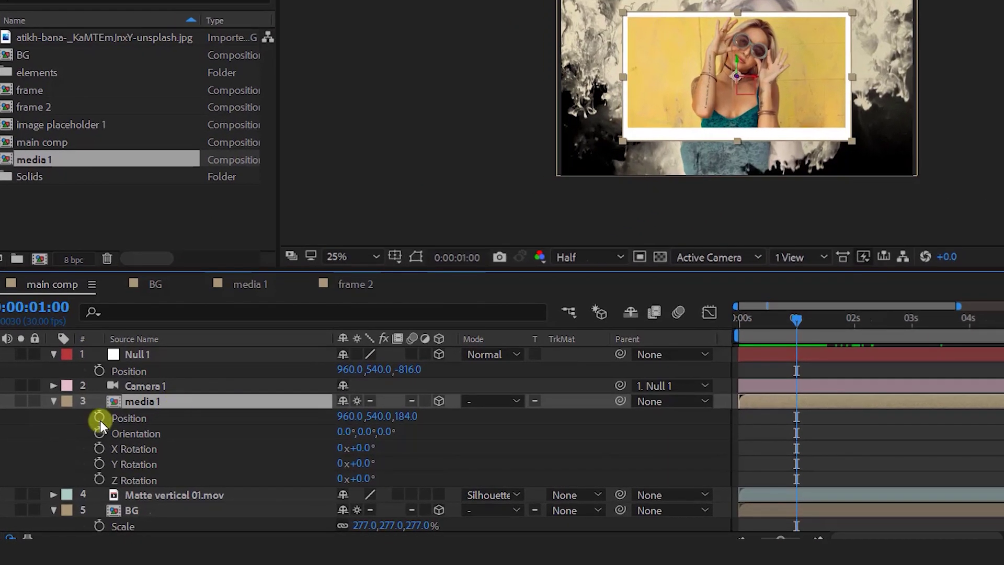
click(99, 419)
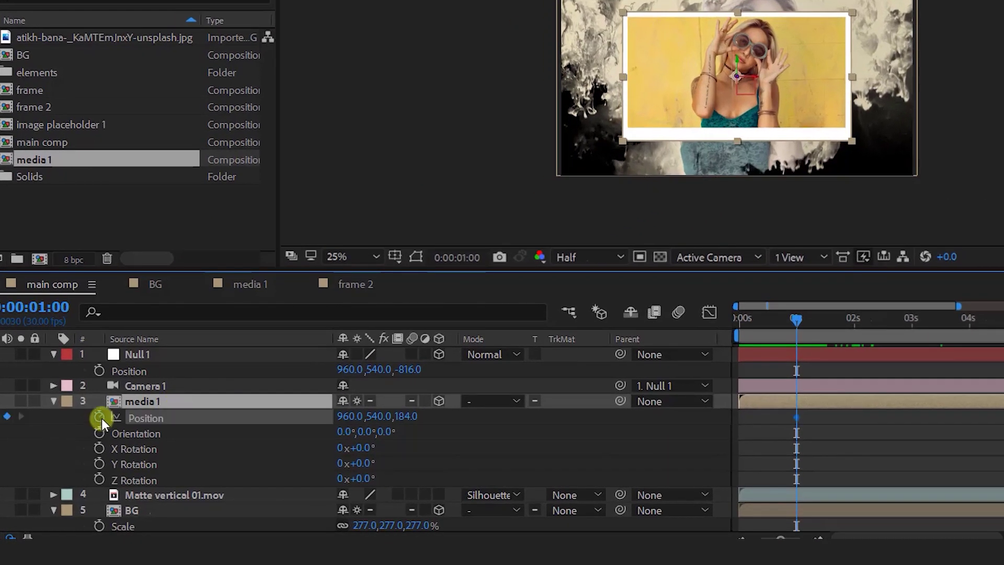
click(101, 480)
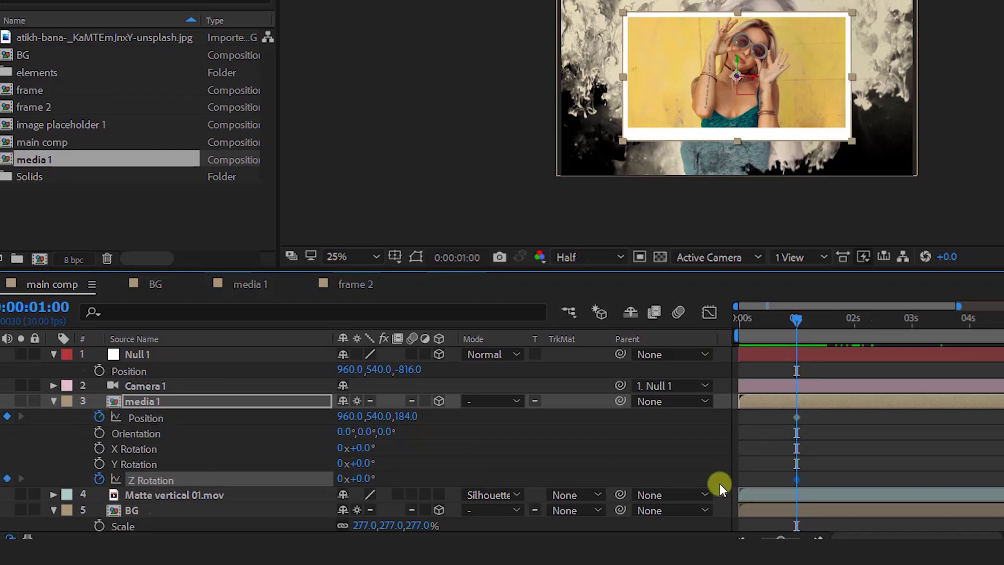
- At 0 s, raise media 1 to Position Y -1560 and preview the drop
drag(795, 320, 737, 324)
click(146, 417)
drag(379, 416, 299, 418)
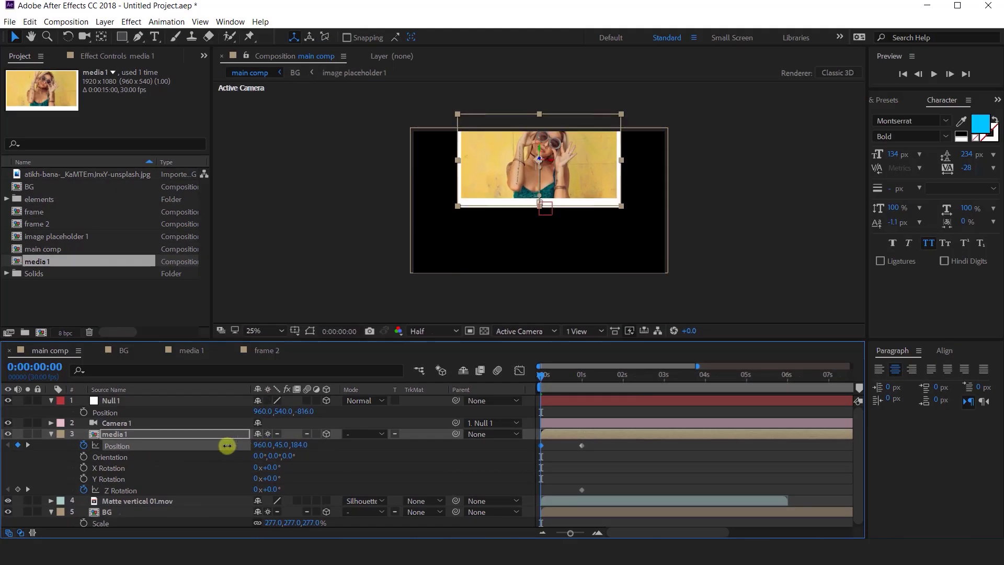
drag(227, 445, 168, 437)
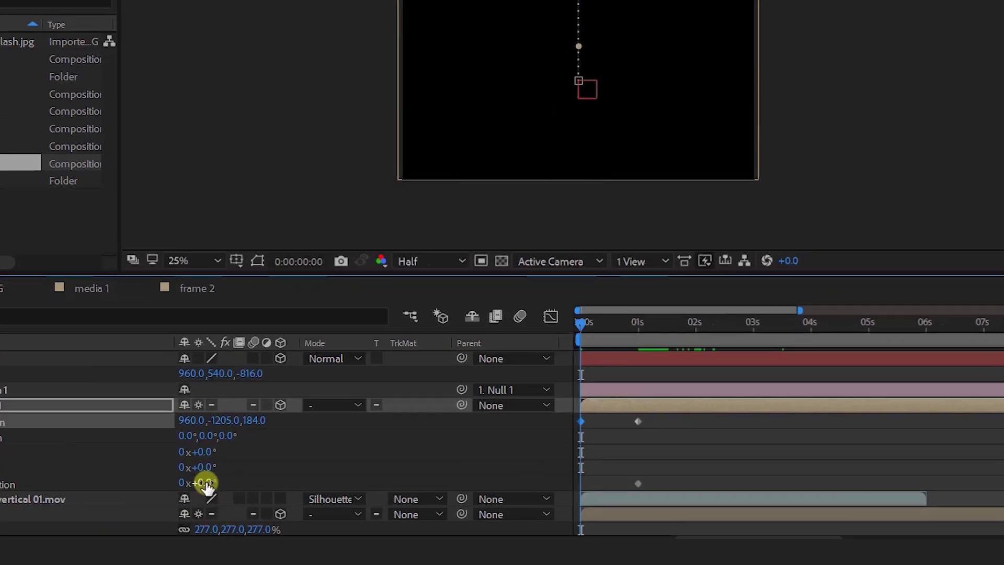
click(207, 483)
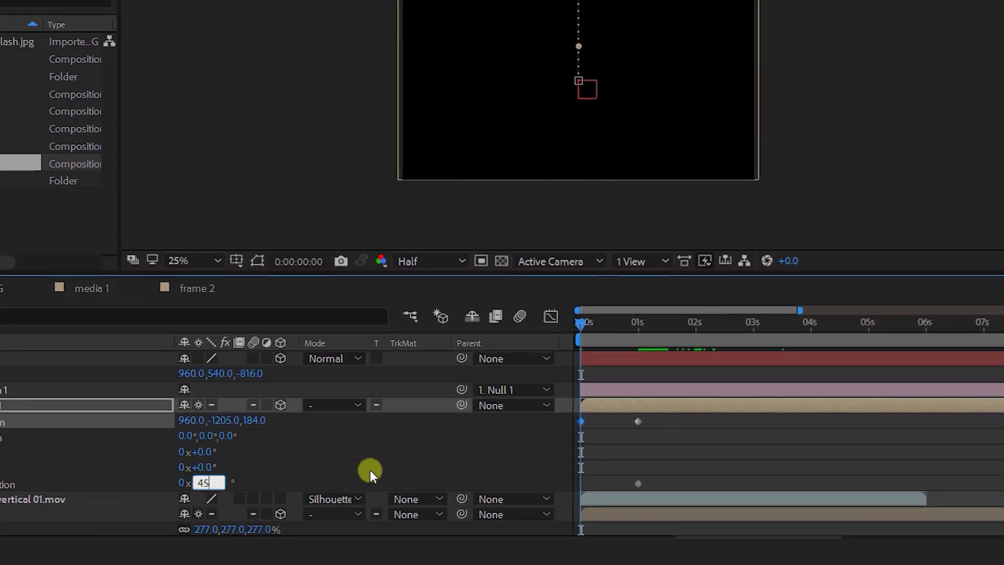
key(Return)
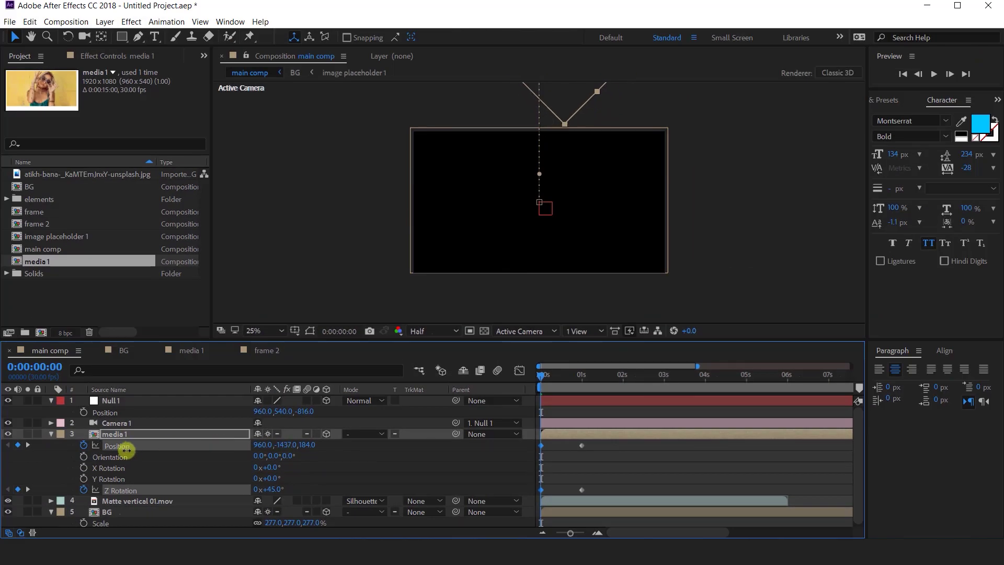
drag(127, 450, 33, 463)
key(space)
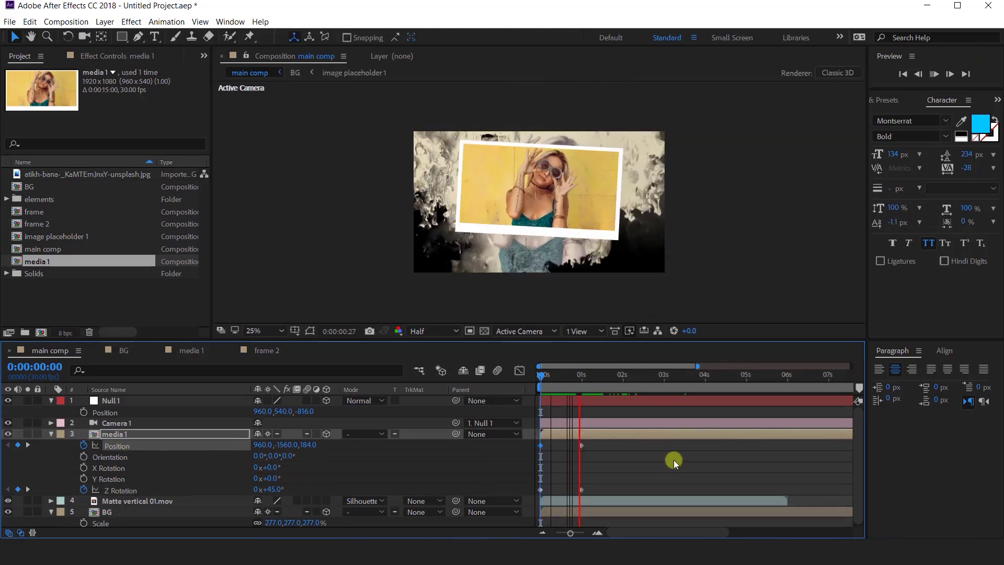
key(space)
- Set the starting Z Rotation to 145° and preview the swinging drop-in
scroll(642, 198, down, 1)
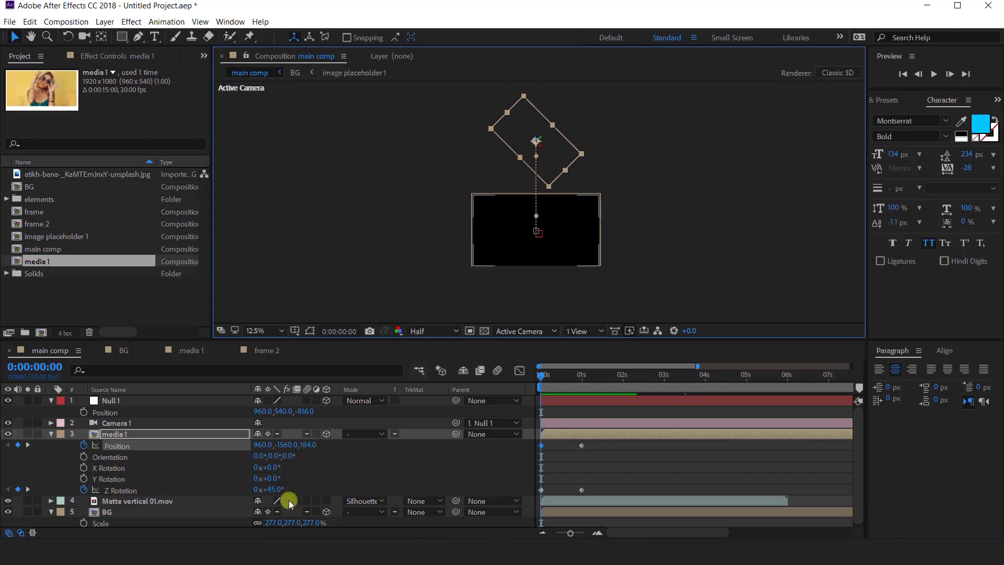
drag(278, 487, 359, 511)
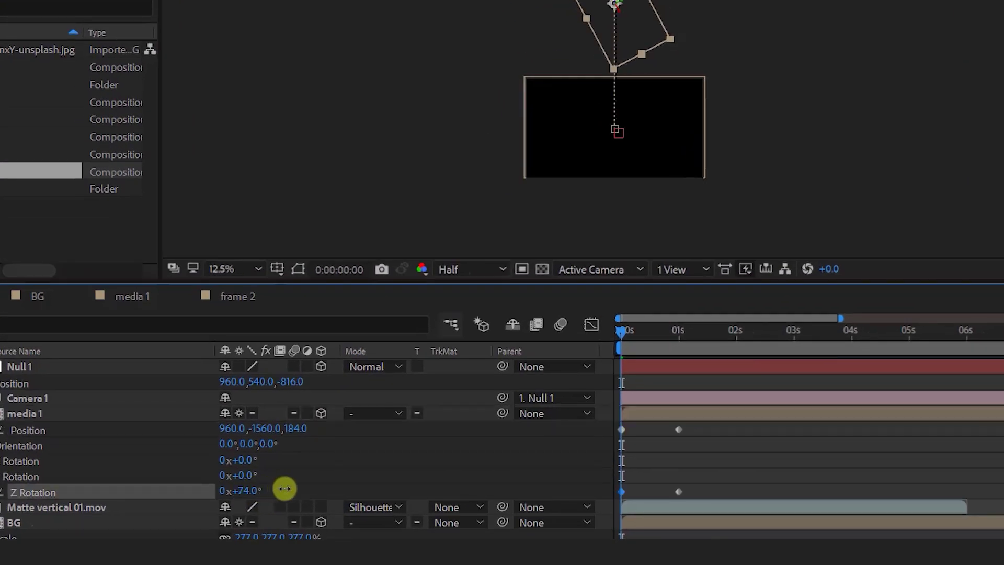
click(259, 491)
text(1)
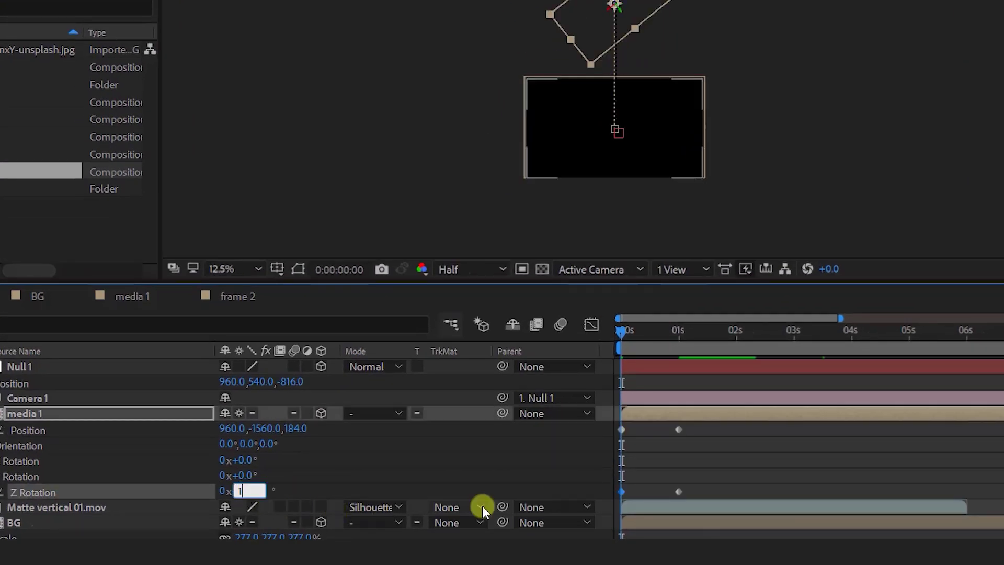
text(45)
key(Return)
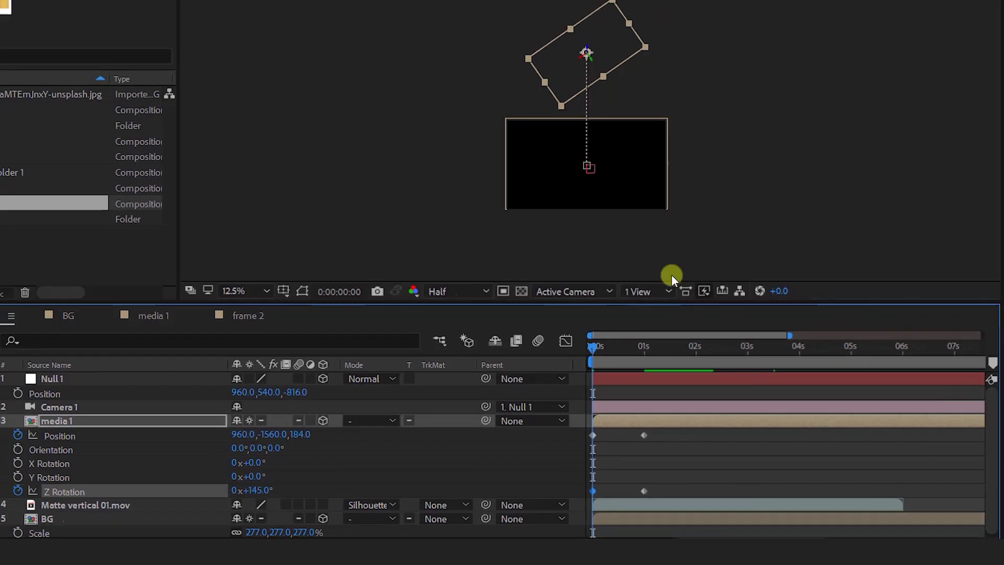
key(space)
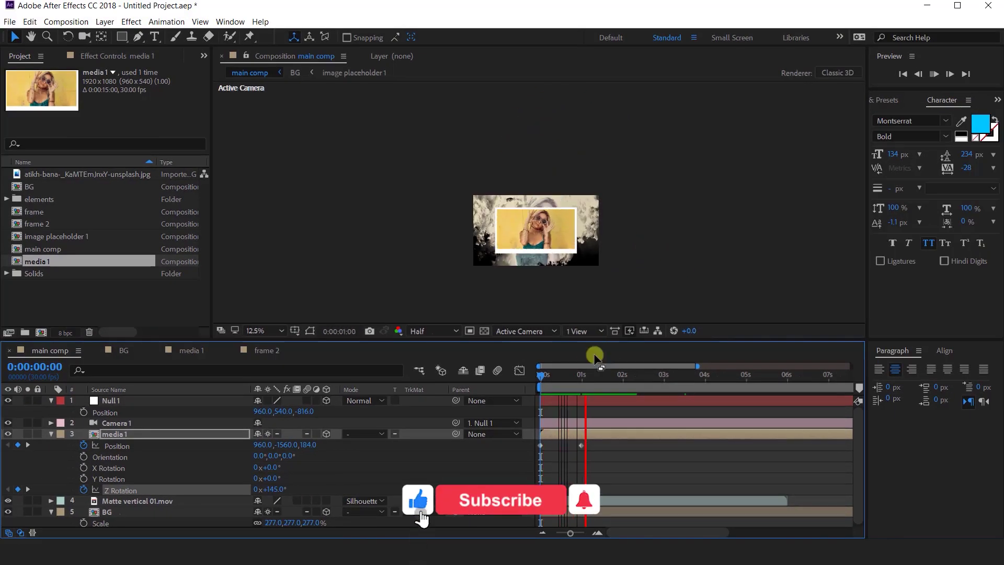
- Apply Easy Ease to both media 1 keyframes via Keyframe Assistant
click(573, 373)
scroll(580, 252, up, 2)
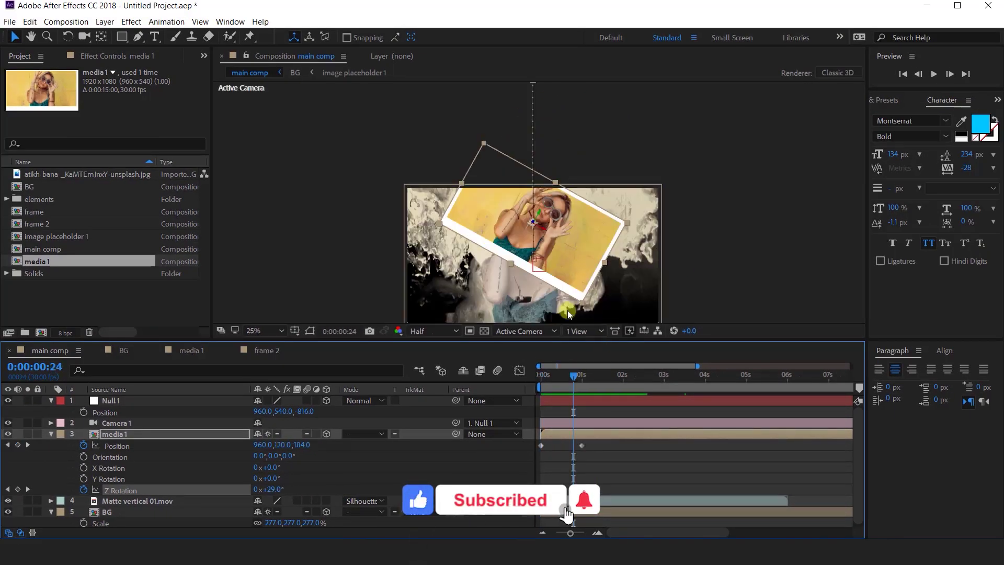
click(598, 533)
drag(627, 532, 620, 532)
click(633, 450)
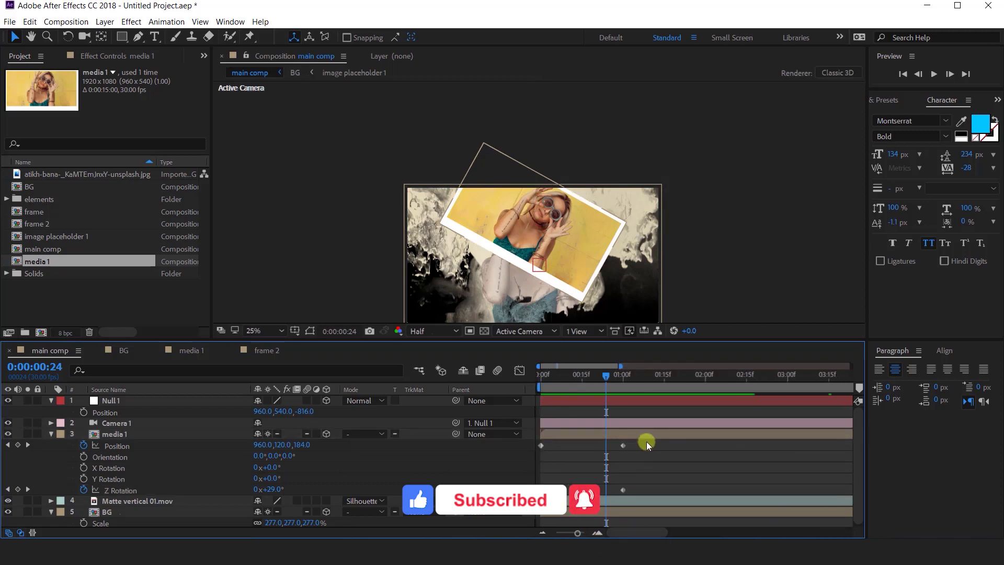
drag(647, 442, 531, 496)
right_click(623, 445)
mouse_move(680, 436)
click(808, 474)
- Reshape the speed curve in the Graph Editor for a fast start that settles, then preview
click(518, 371)
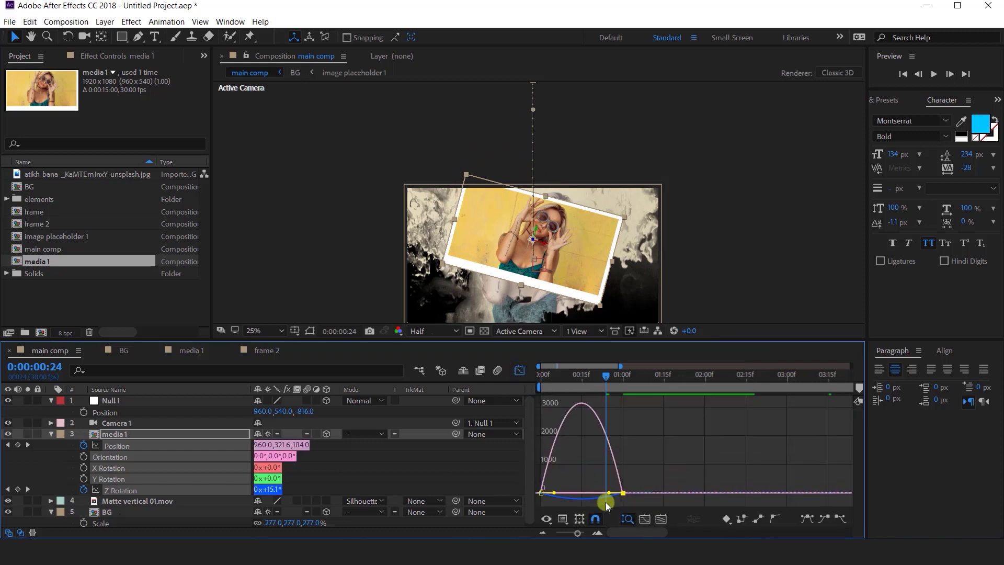
drag(608, 495, 545, 496)
click(520, 370)
drag(603, 378, 483, 398)
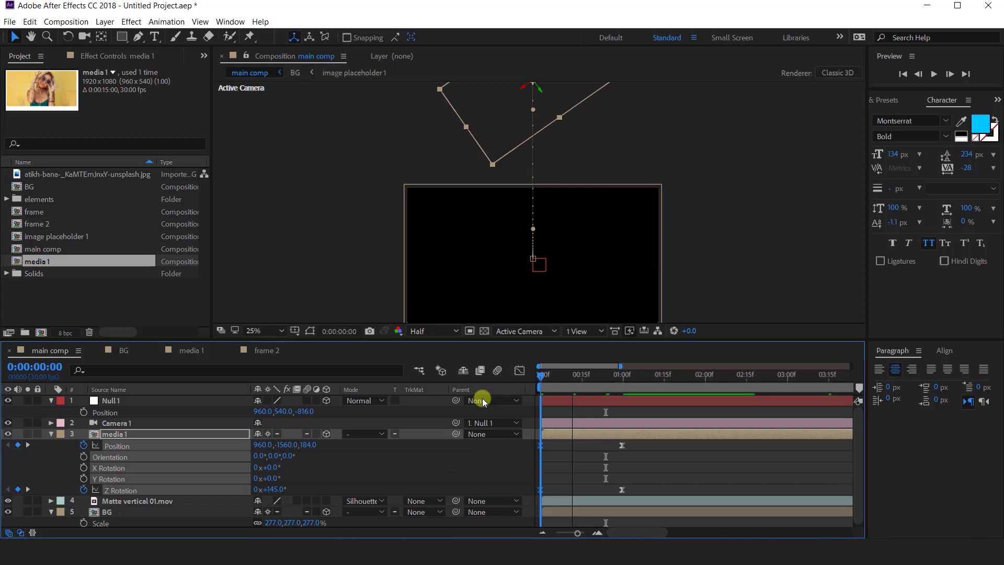
key(space)
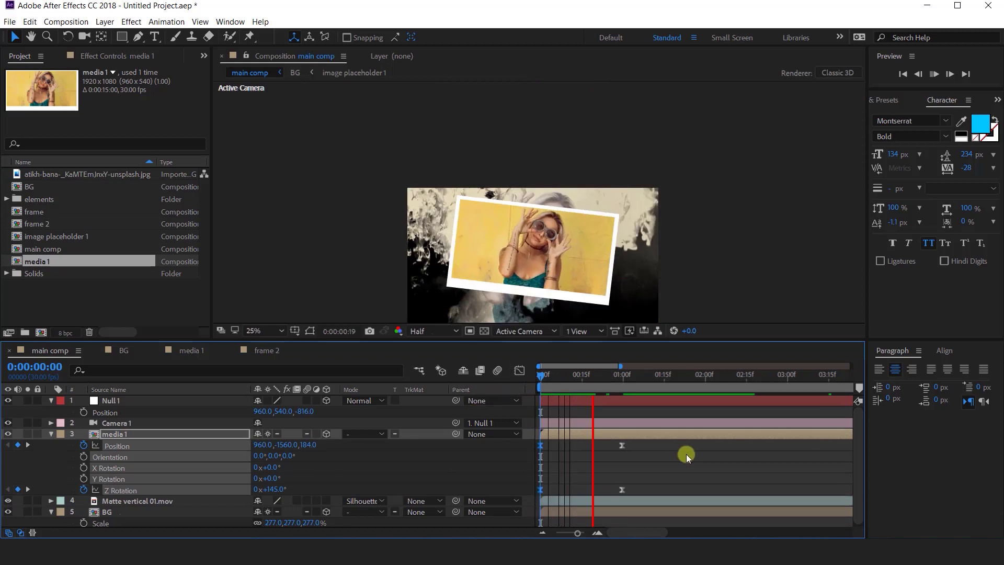
- Collapse media 1 and slide its layer bar later, to start around 0:00:23
click(586, 383)
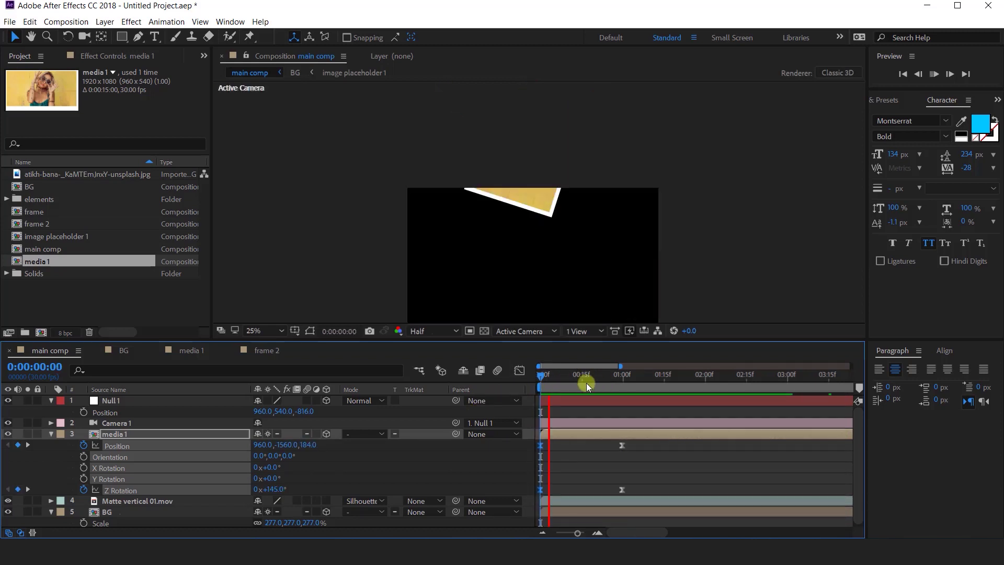
click(616, 386)
click(630, 443)
click(52, 434)
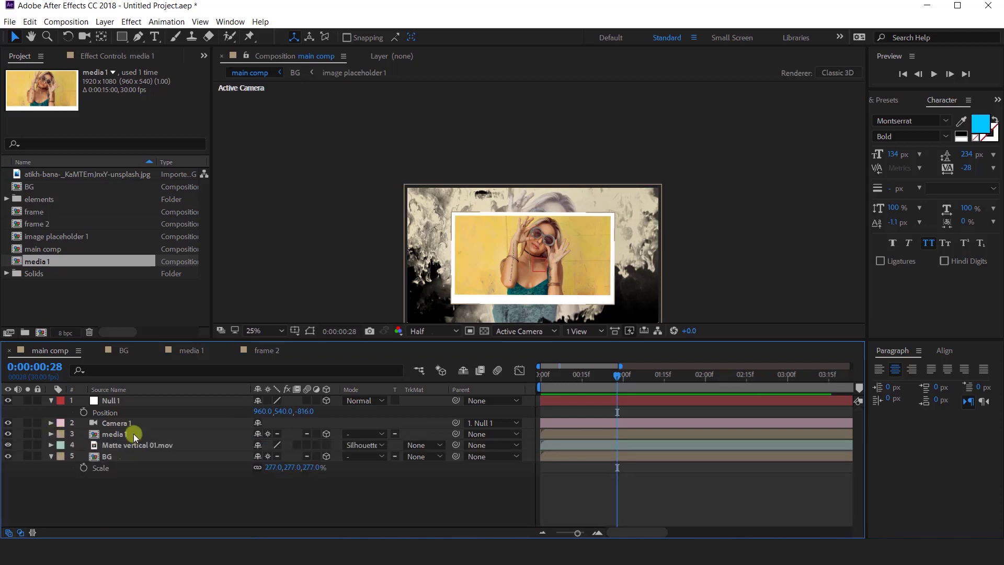
click(133, 434)
drag(728, 260, 726, 206)
drag(593, 435, 628, 437)
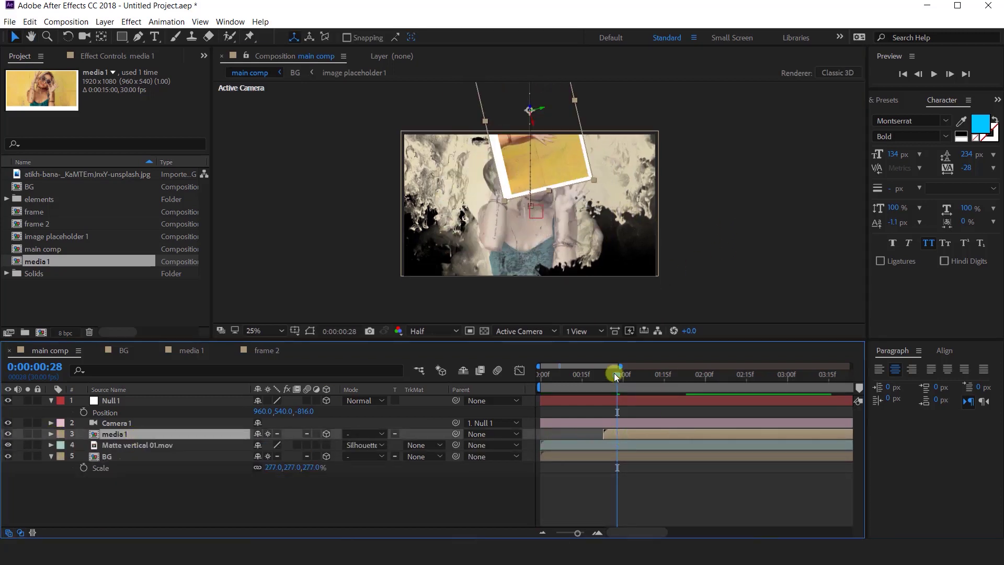
- Preview the delayed drop-in from the start, then park at 1 second 18 frames
drag(615, 373, 441, 406)
key(space)
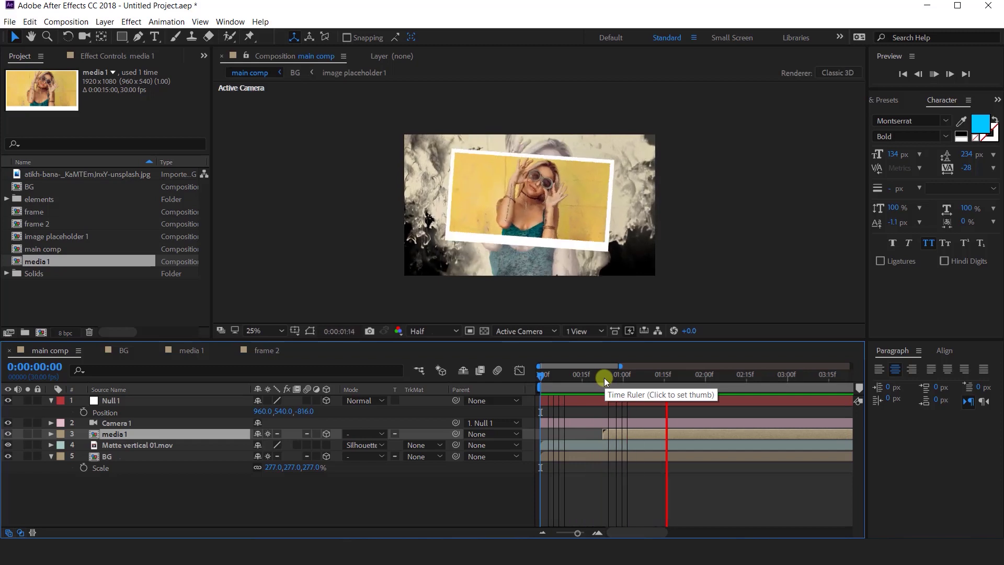
drag(604, 378, 583, 382)
click(674, 378)
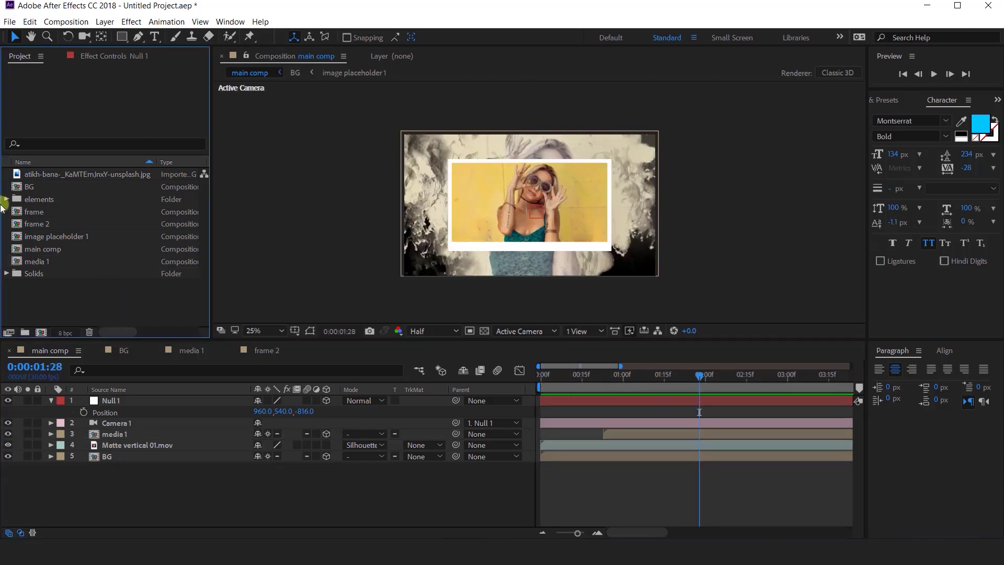
- Build a Dust-Textures-03 comp from Dust-Textures-03.jpg in the elements folder
click(12, 199)
click(7, 200)
click(75, 211)
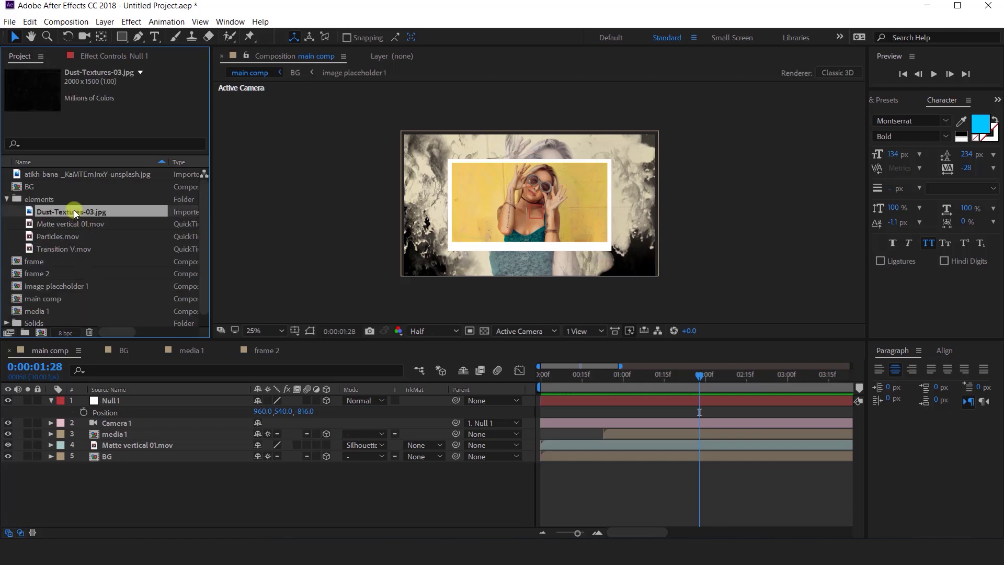
drag(82, 214, 42, 334)
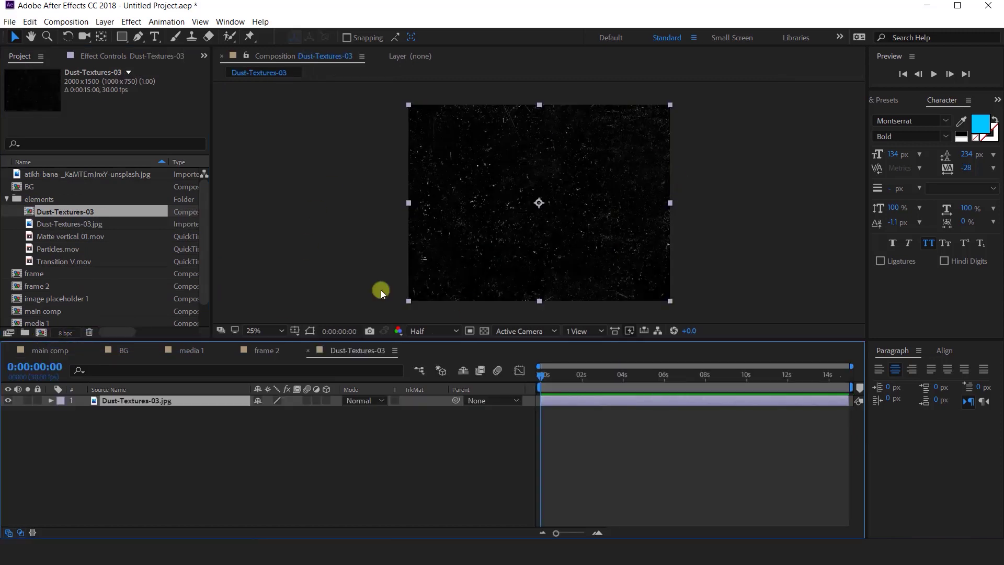
- Create a white (#FFFFFF) solid layer, White Solid 1, in the Dust-Textures-03 comp
right_click(371, 431)
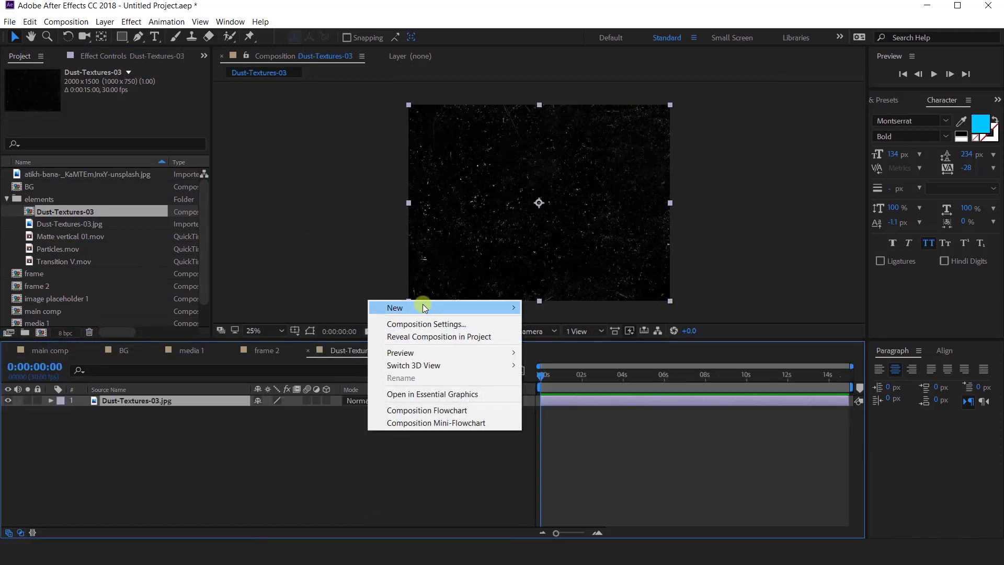
mouse_move(421, 306)
click(587, 337)
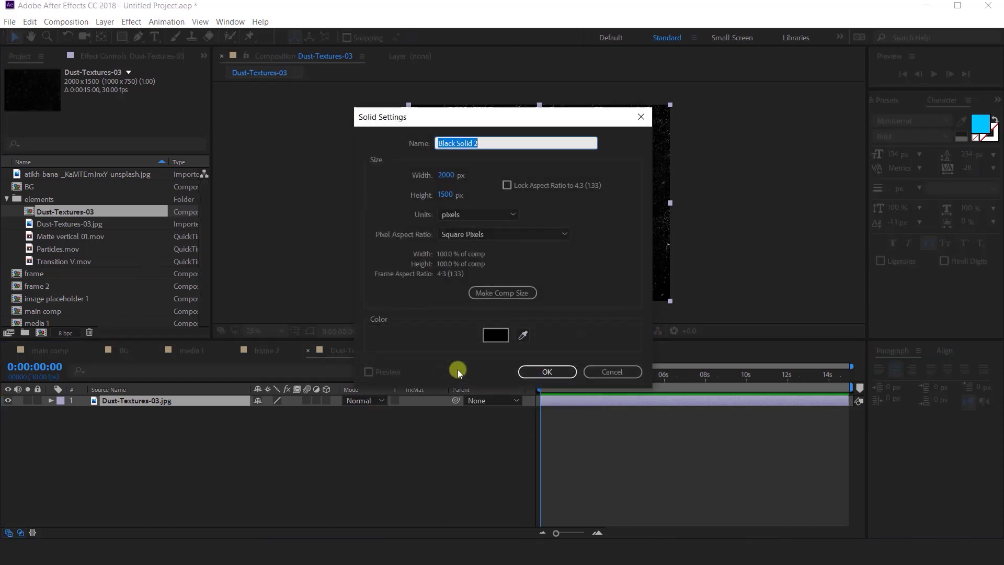
click(498, 333)
text(ffffff)
key(Return)
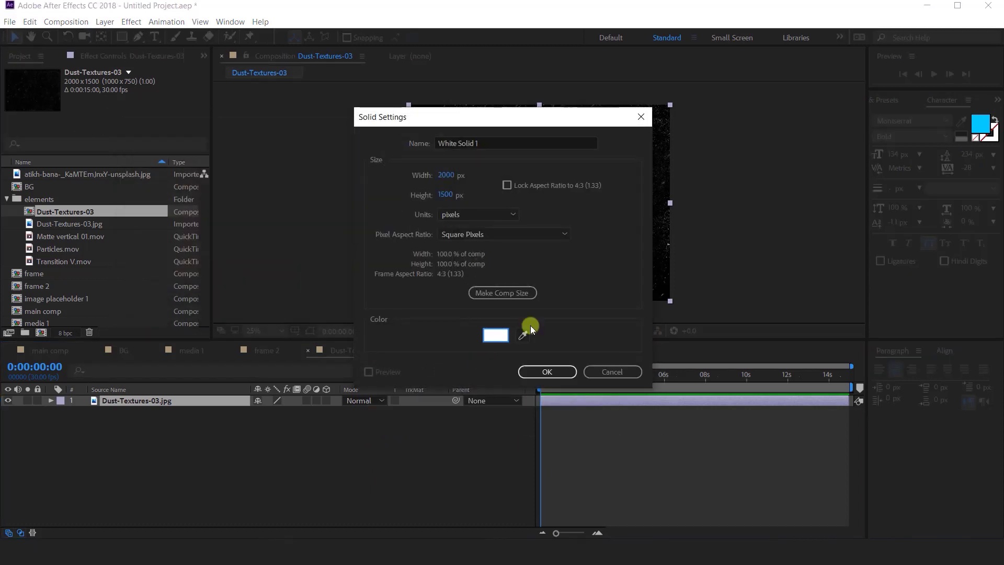
click(547, 371)
- Move White Solid 1 below the dust texture and set its track matte to Luma Matte
drag(161, 404, 161, 420)
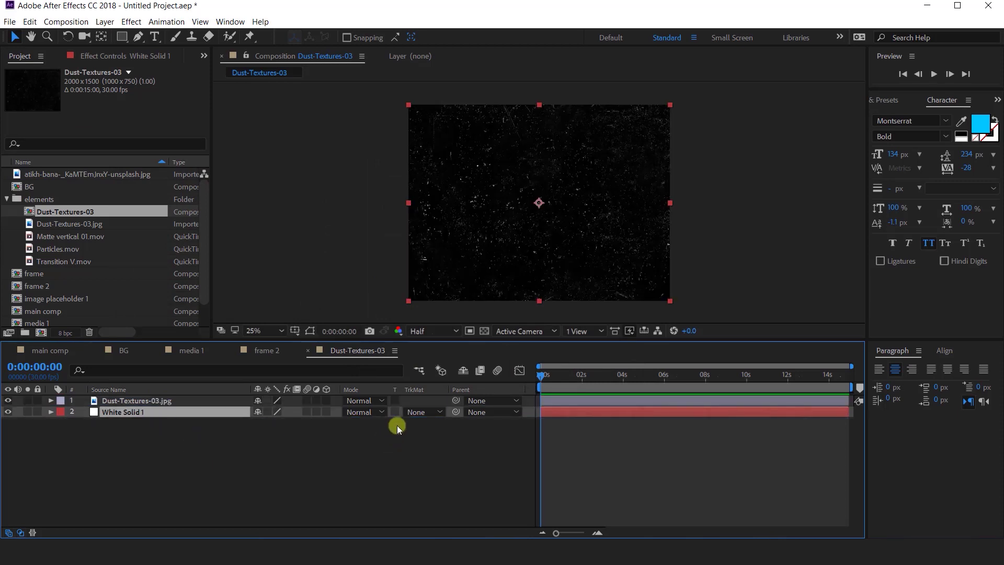
click(434, 413)
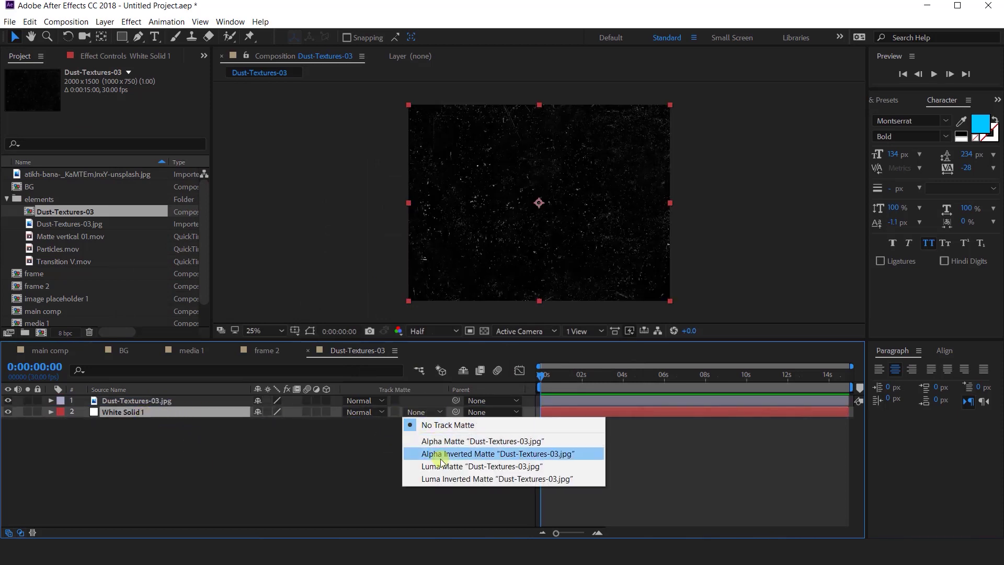
click(474, 467)
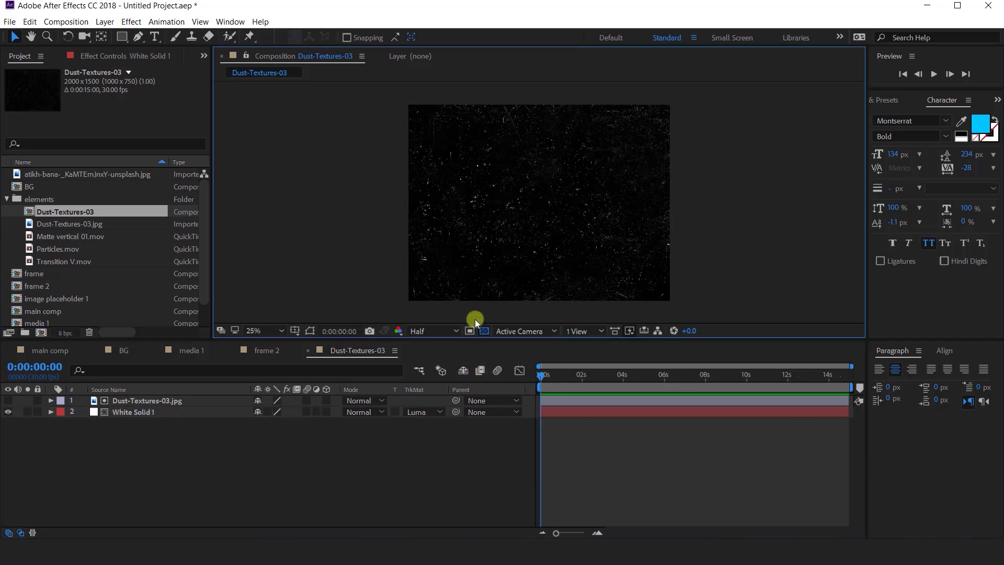
- Add the Dust-Textures-03 comp to main comp below Camera 1 and make it 3D
click(44, 350)
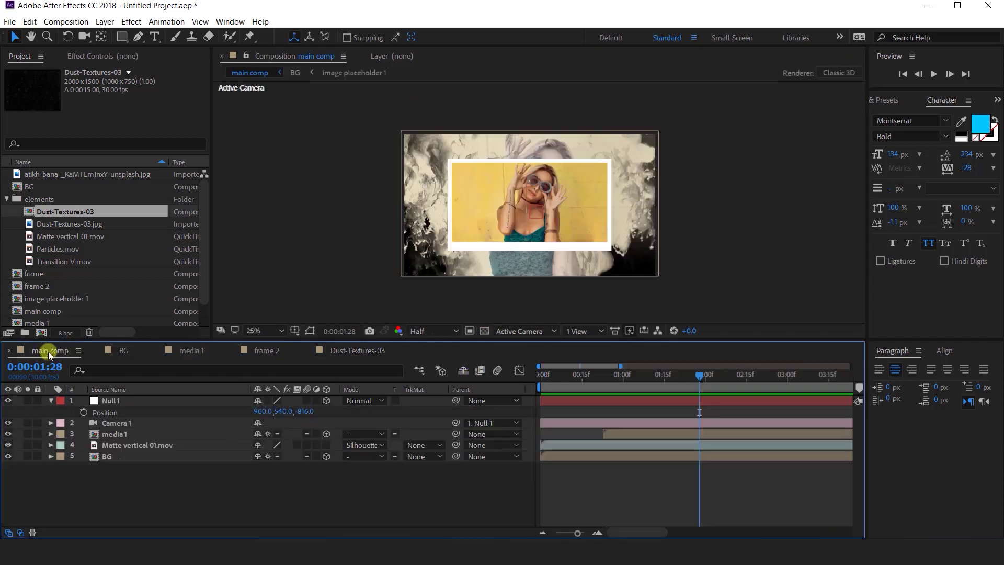
click(67, 214)
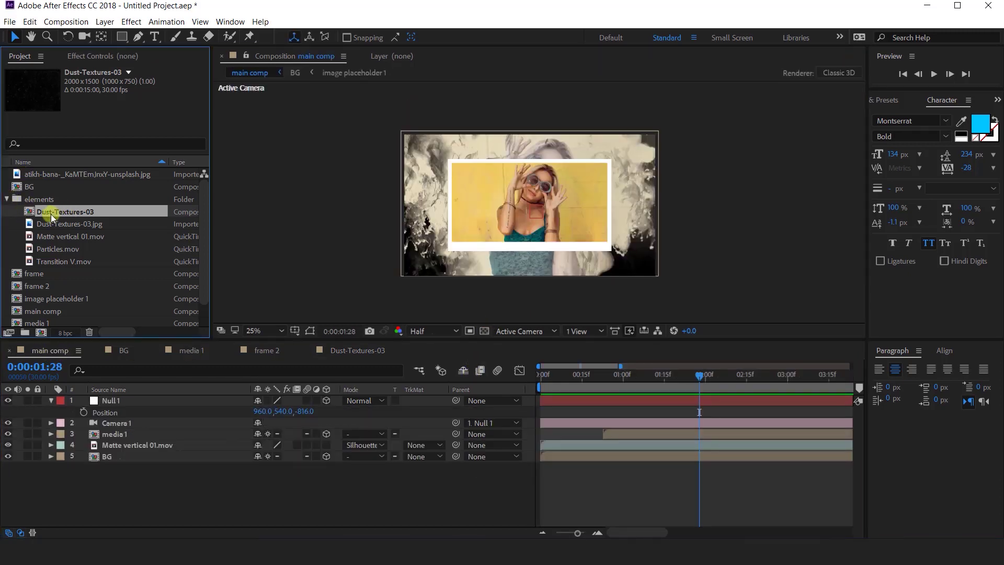
drag(70, 214, 125, 425)
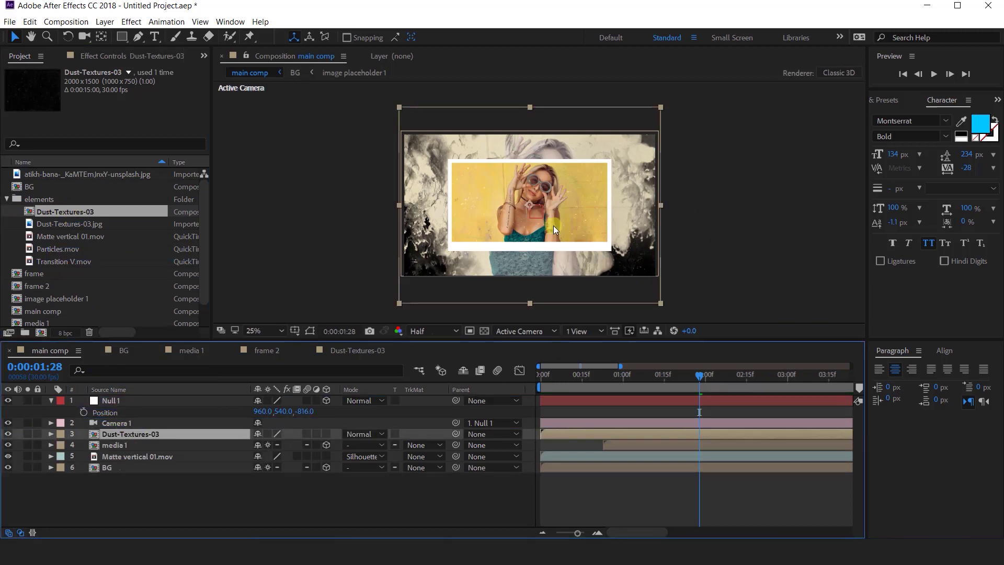
scroll(553, 225, up, 2)
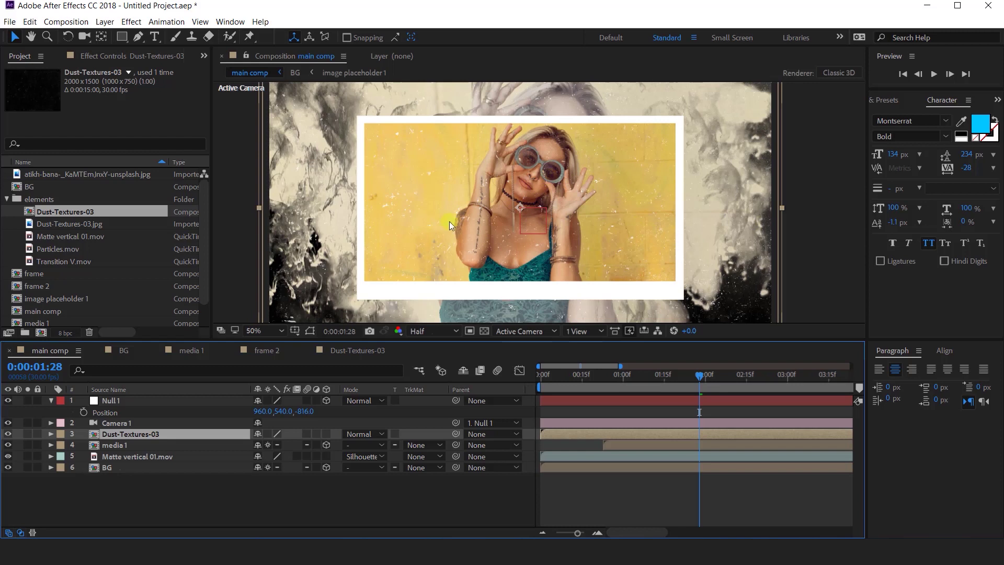
scroll(450, 221, down, 2)
click(326, 433)
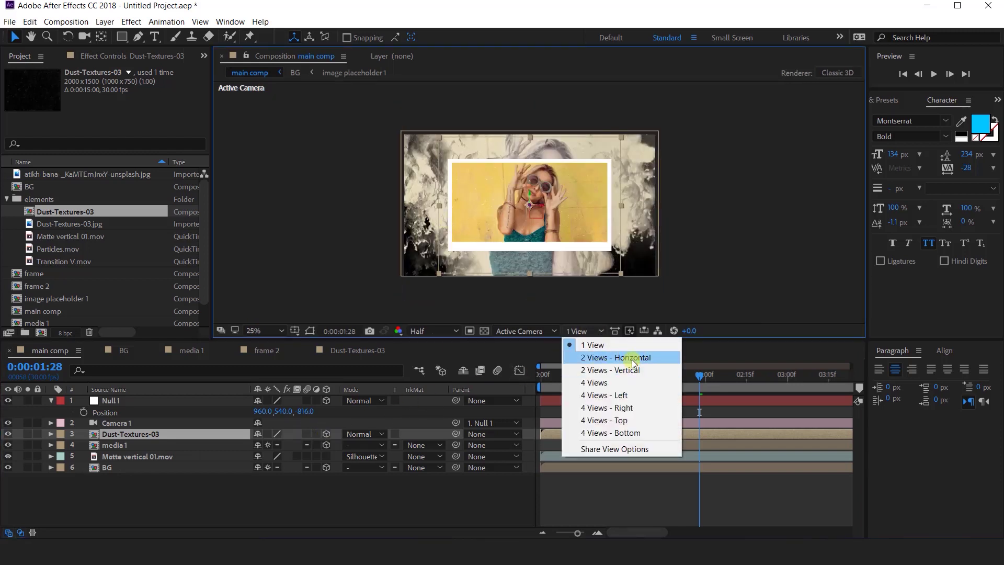
- Push the texture layer toward the camera in a top/camera split view, then return to one view
click(634, 358)
drag(375, 209, 376, 276)
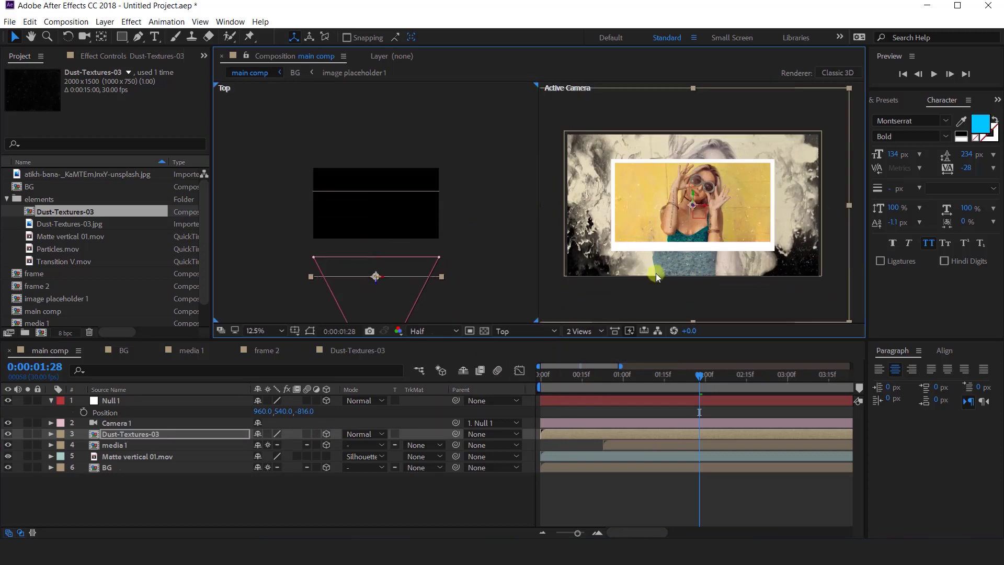
click(580, 331)
click(591, 348)
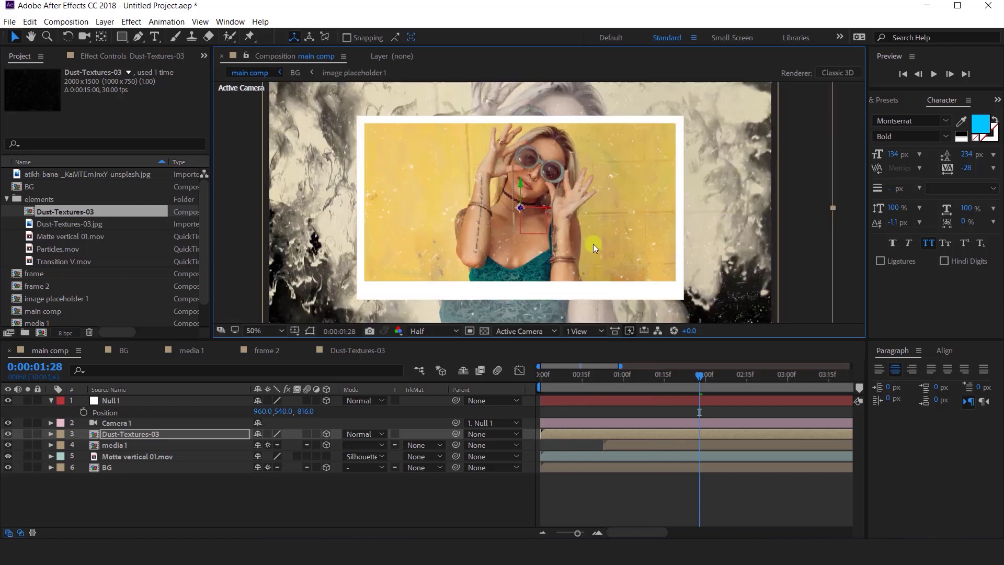
click(147, 437)
key(ctrl+space)
- Apply Tint to Dust-Textures-03 with Map White To set to light grey #DEDEDE
text(tint)
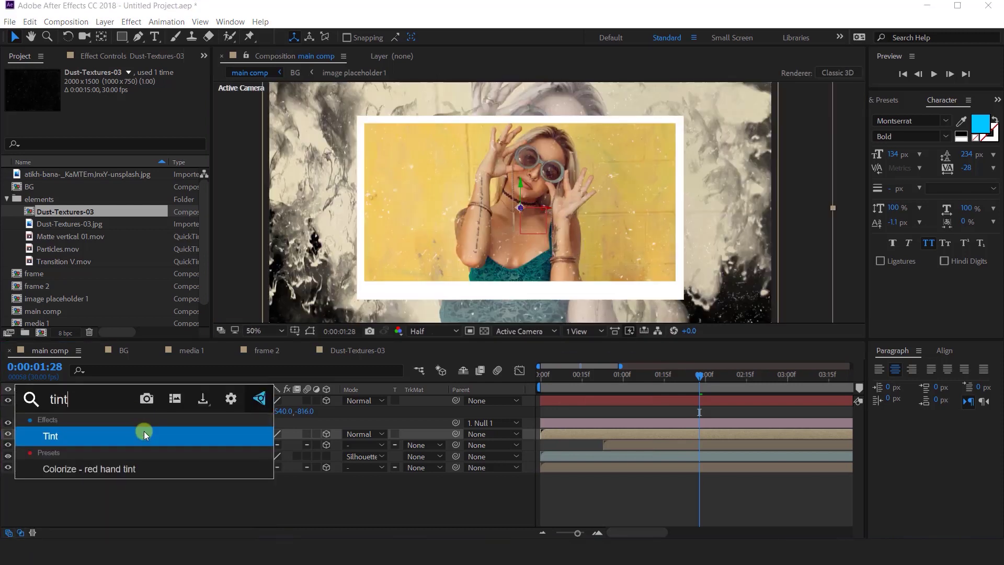
click(143, 436)
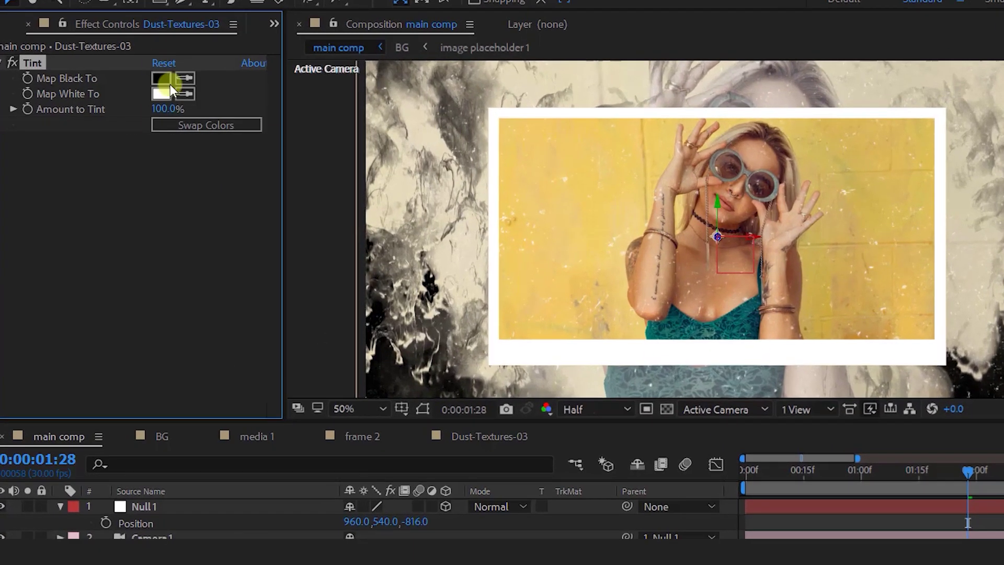
scroll(469, 236, up, 2)
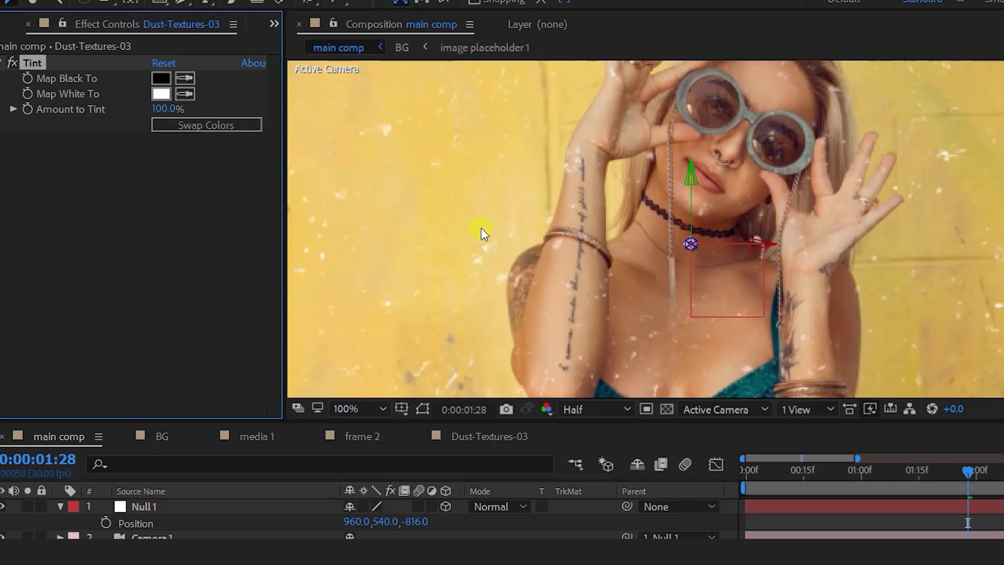
click(162, 94)
drag(204, 244, 167, 194)
click(570, 151)
scroll(930, 189, down, 2)
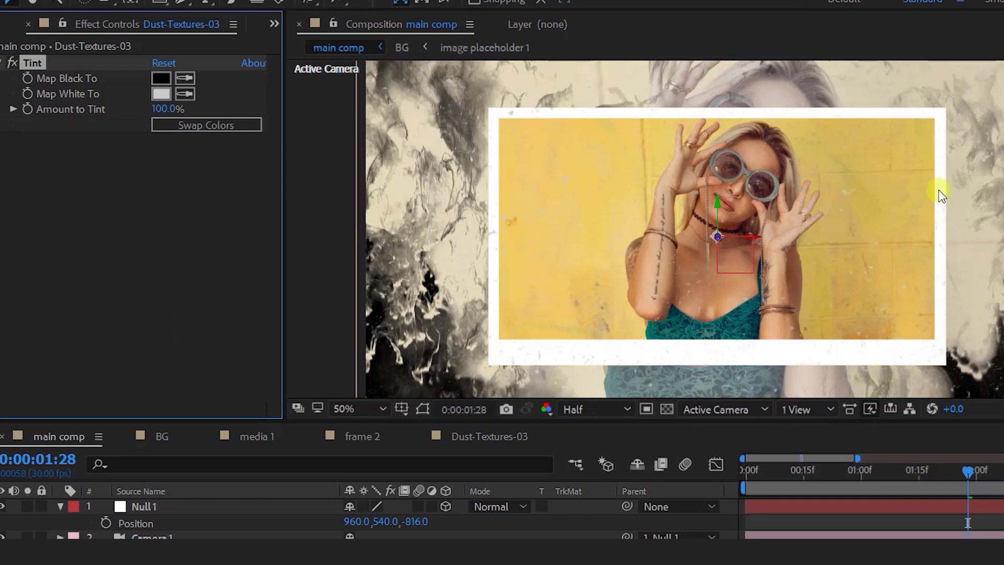
scroll(625, 208, down, 4)
click(20, 56)
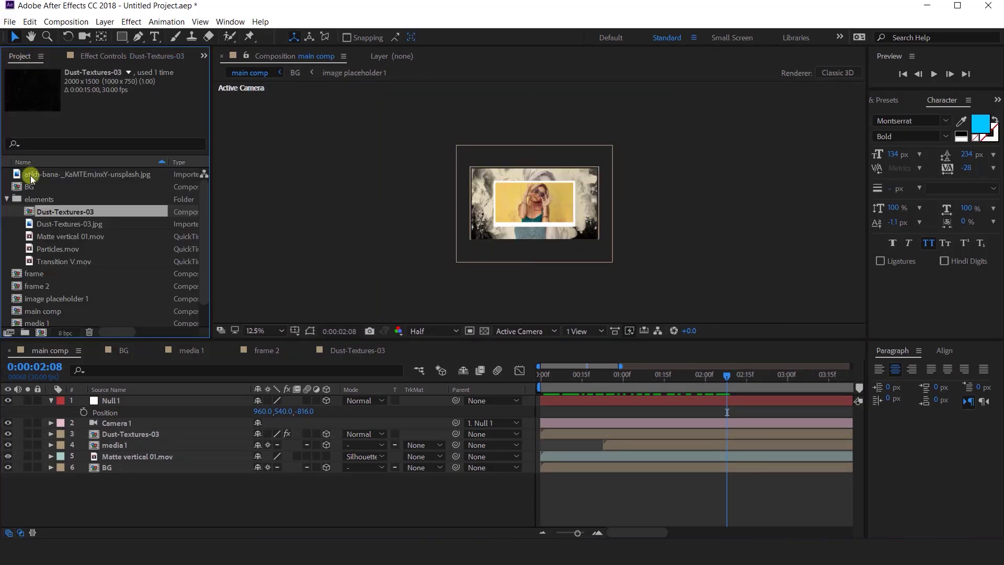
- Create a new Particles composition from the Particles.mov footage
click(69, 251)
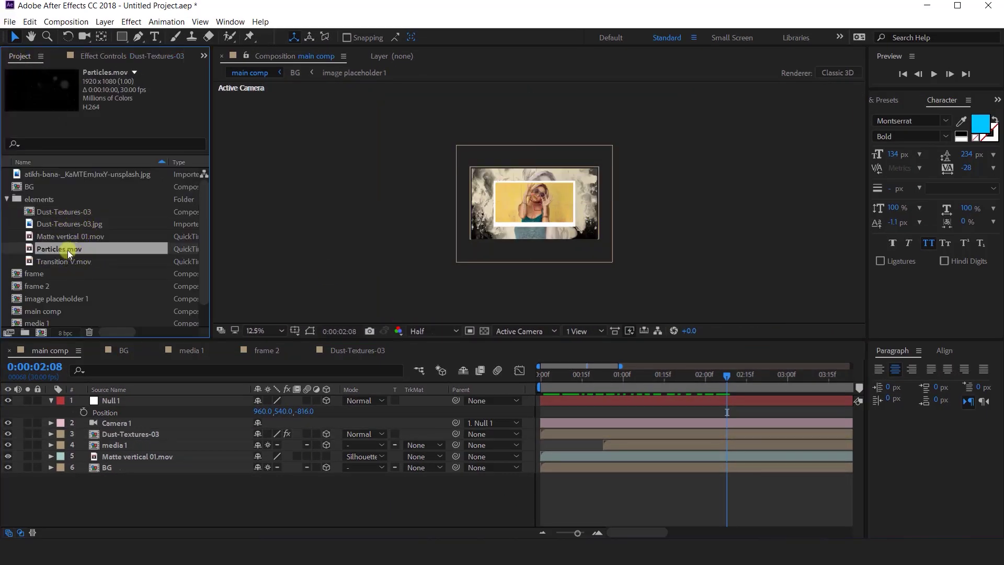
drag(29, 251, 41, 331)
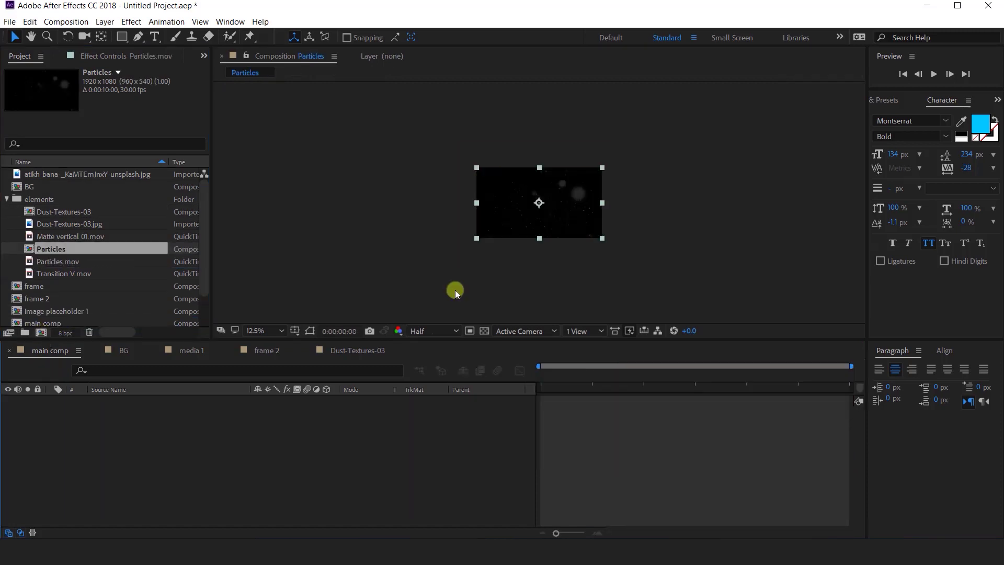
scroll(632, 223, down, 1)
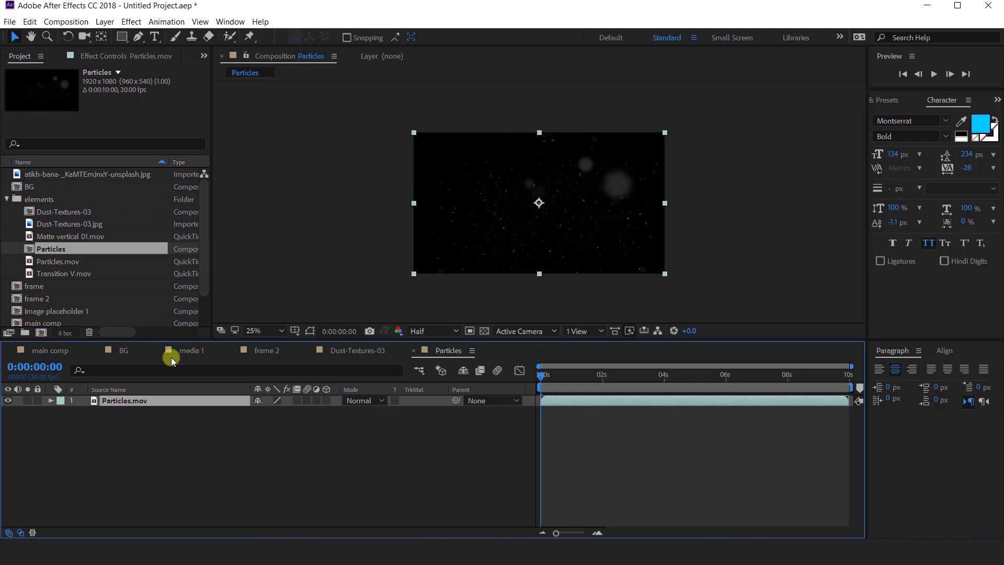
- Add White Solid 2 below Particles.mov, using the footage as its Luma Matte
right_click(378, 427)
mouse_move(425, 304)
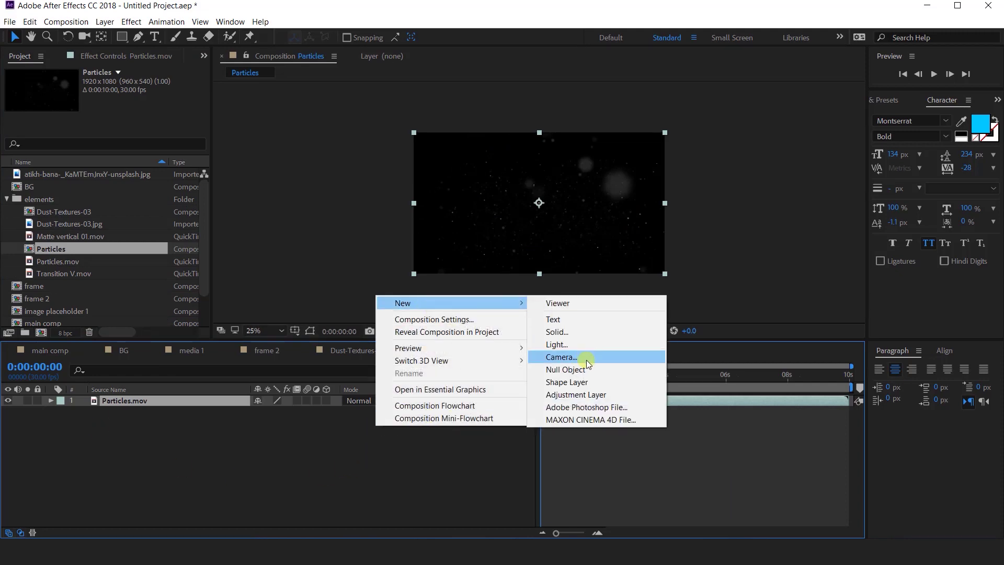
click(572, 326)
click(561, 374)
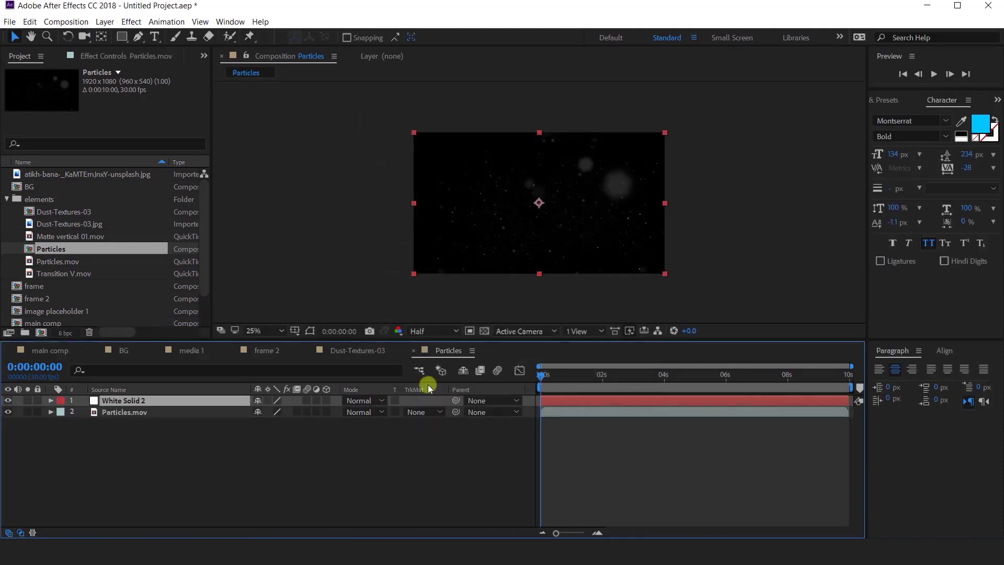
drag(126, 403, 127, 416)
click(420, 412)
click(456, 465)
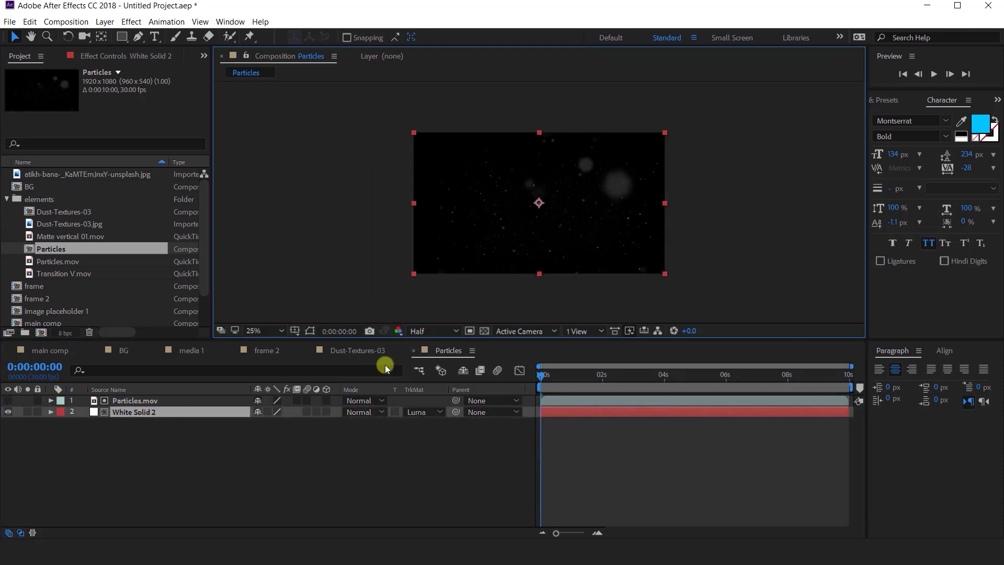
click(40, 350)
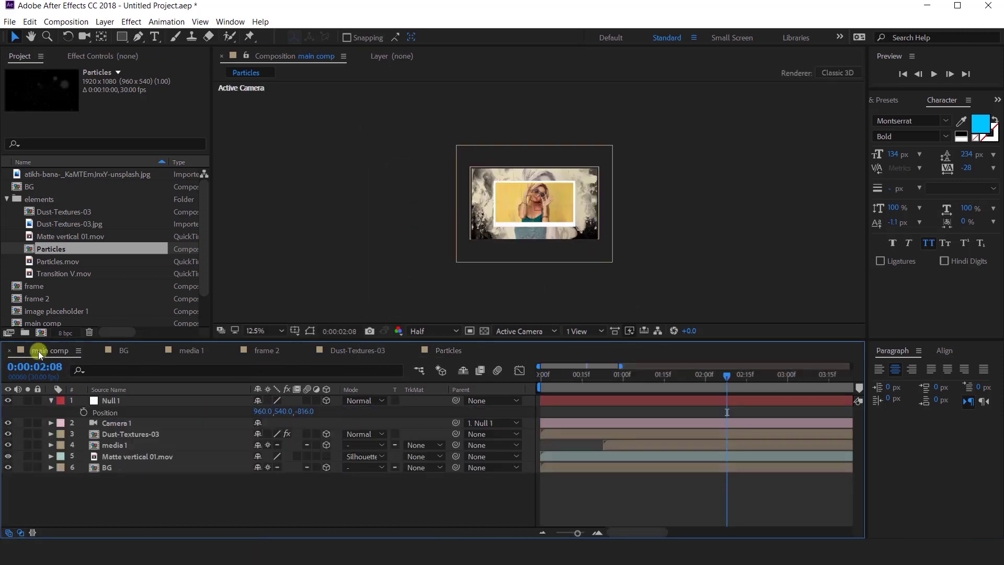
- Add the Particles comp to main comp as a 3D layer and move it toward the camera
click(51, 400)
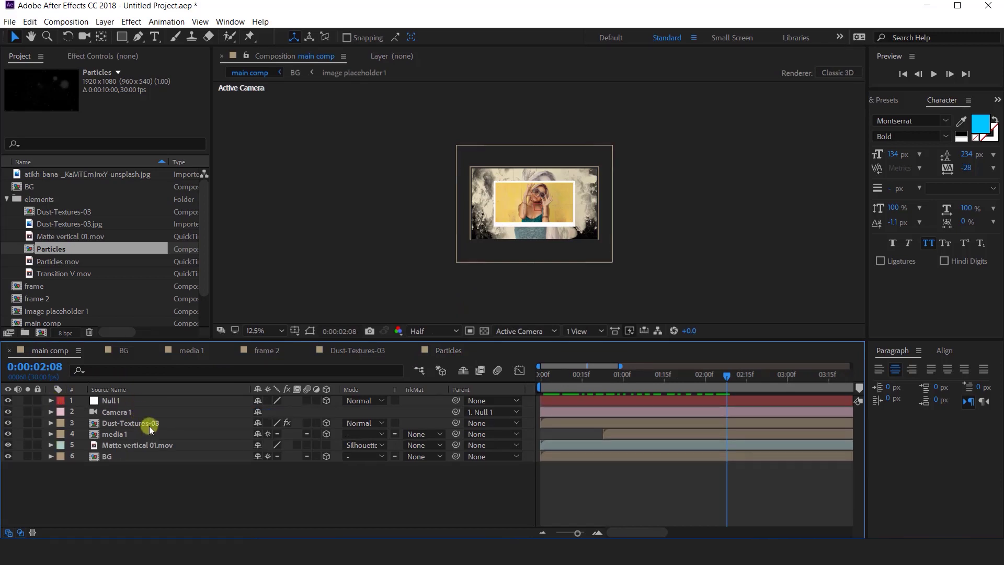
drag(55, 250, 131, 417)
click(326, 422)
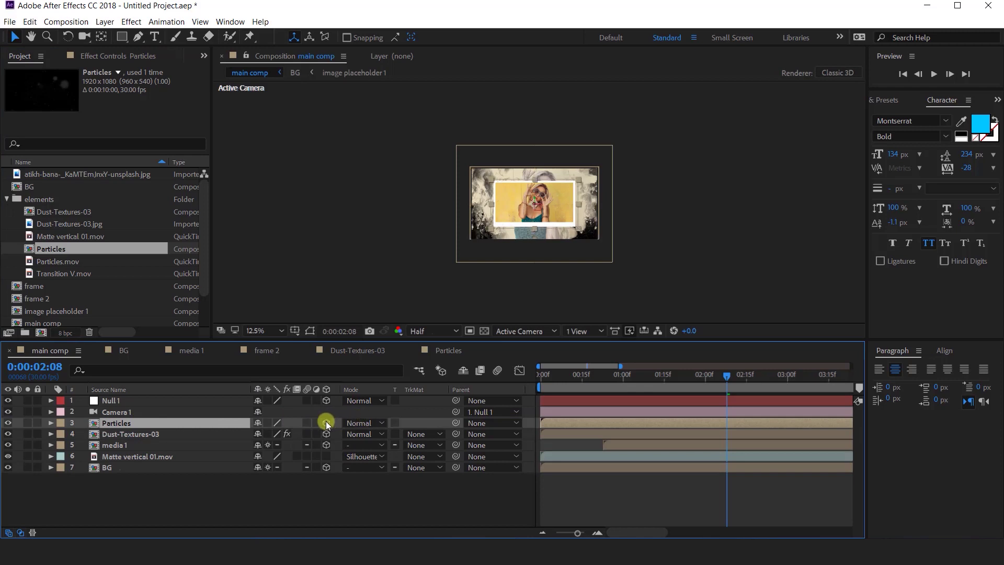
click(594, 334)
click(601, 357)
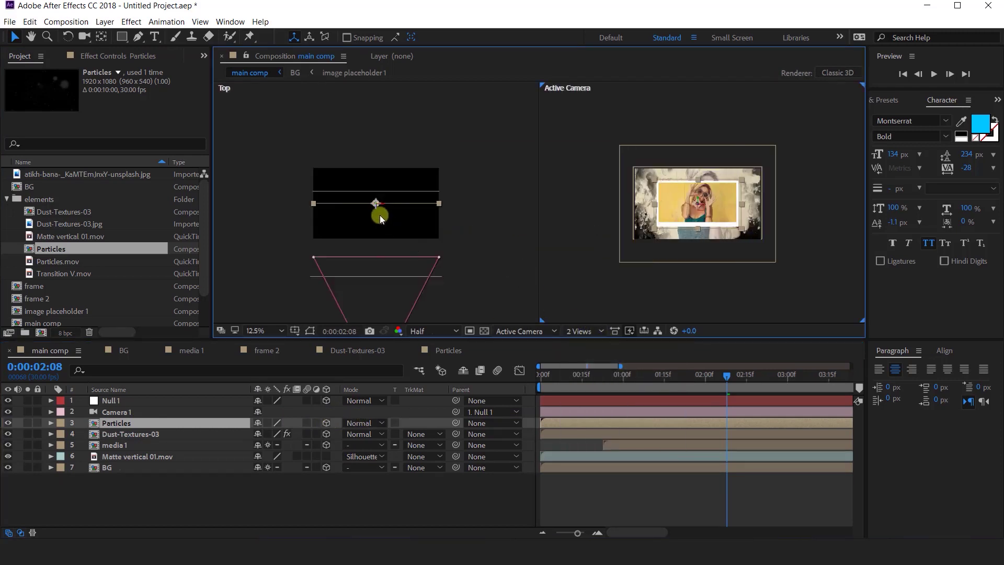
drag(376, 212, 381, 301)
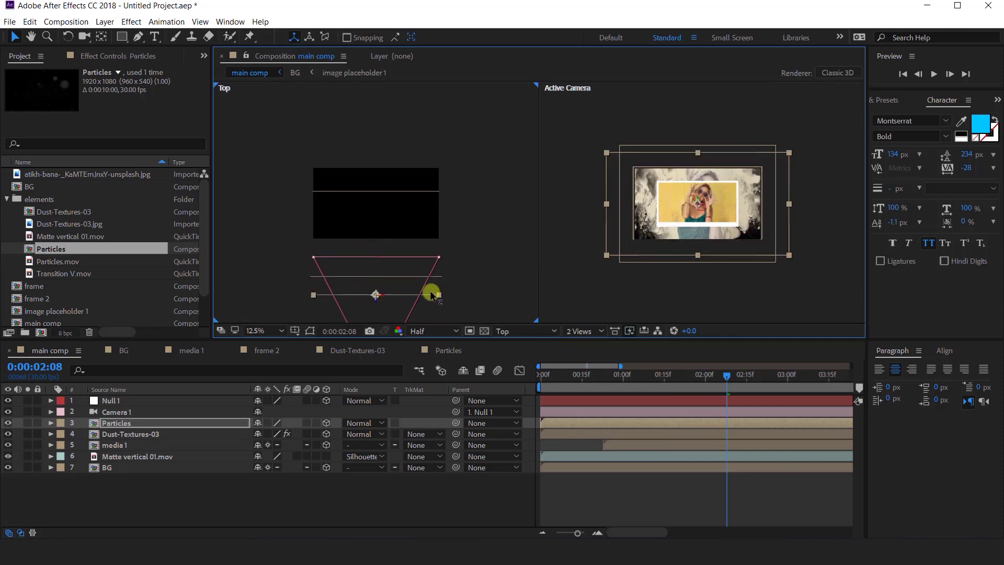
click(584, 331)
click(602, 344)
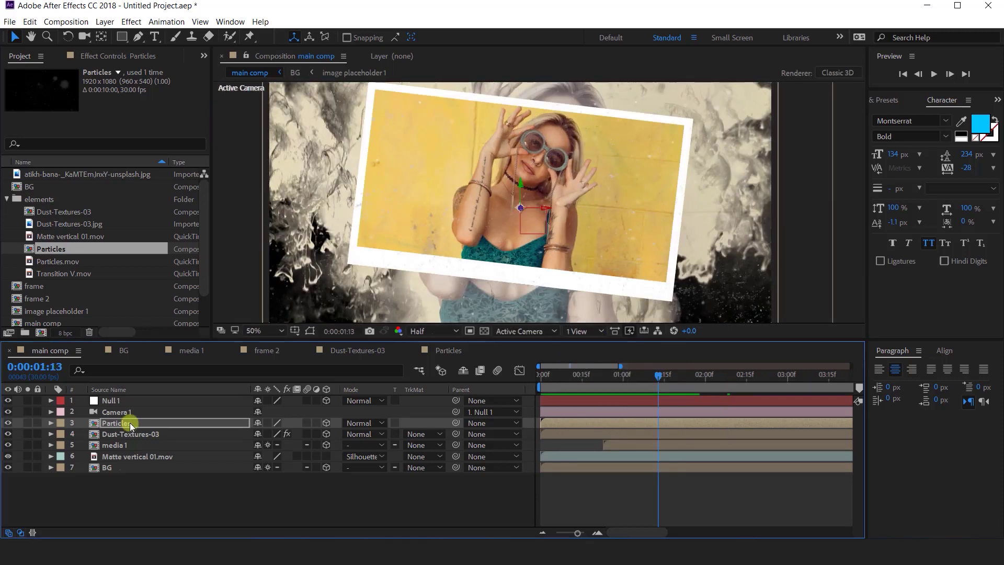
- Set the Particles layer's opacity to 20%
click(129, 422)
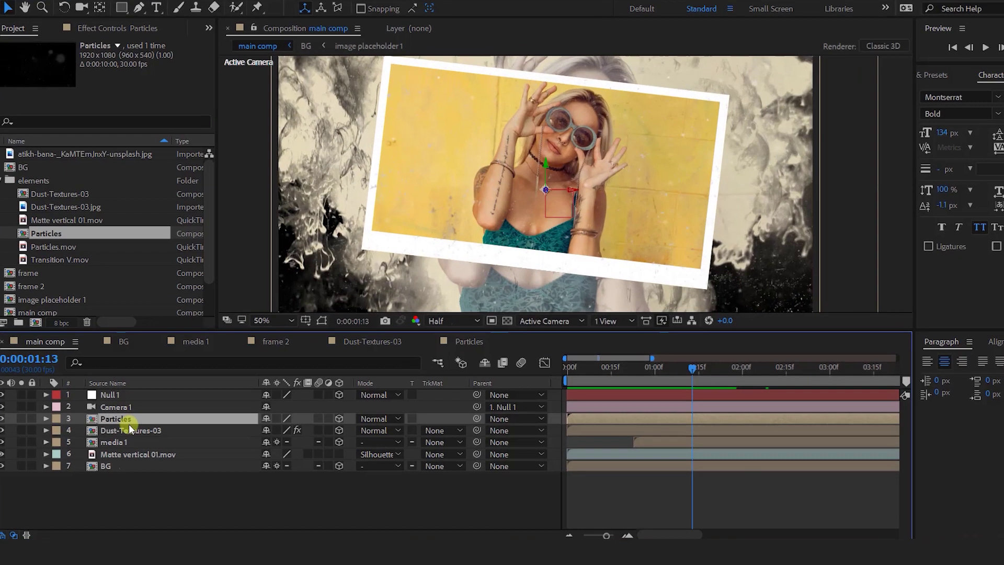
key(t)
click(309, 413)
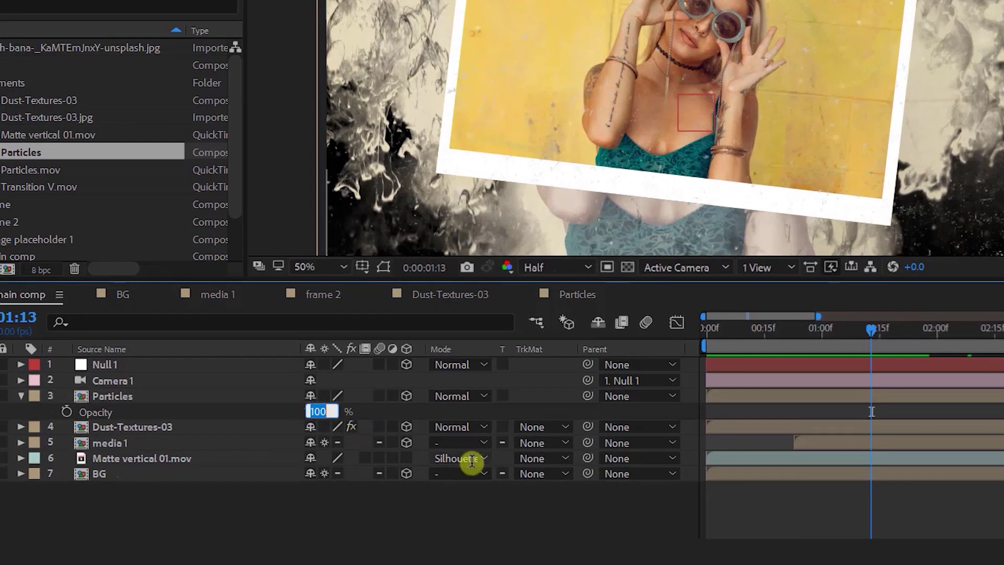
text(20)
key(Return)
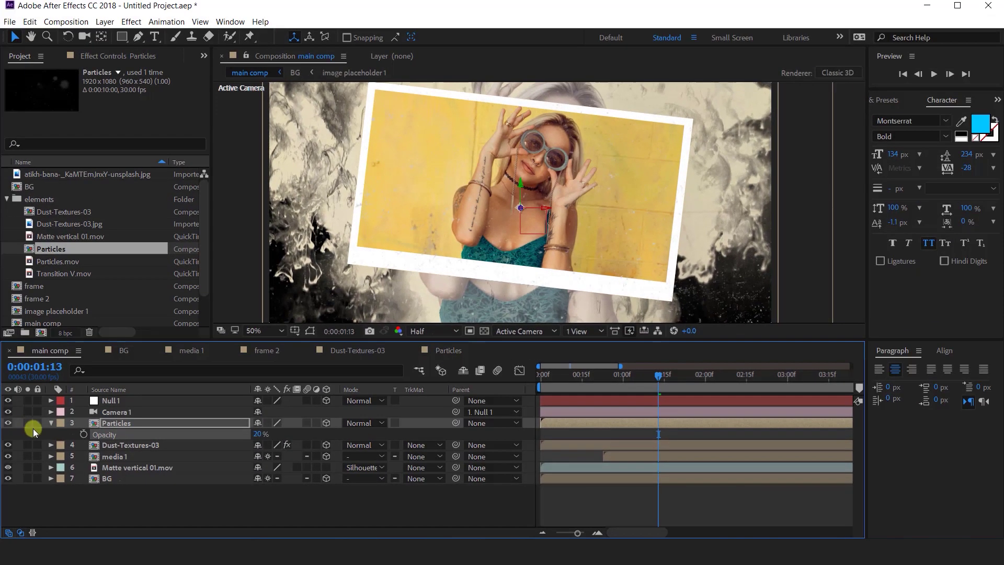
click(21, 396)
click(492, 506)
- Set both Dust-Textures-03 and Particles layers to Screen blending mode
click(137, 436)
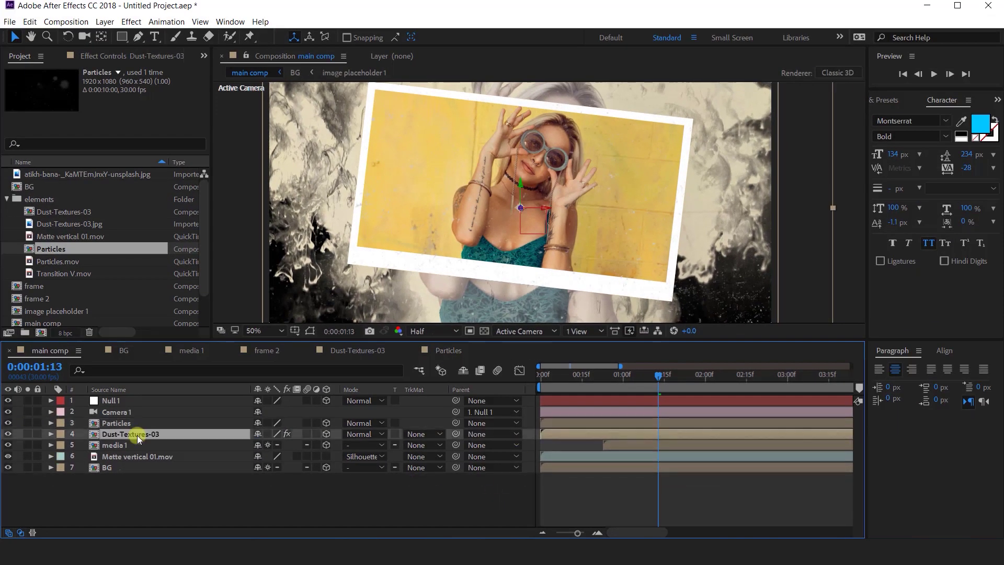
shift+click(124, 421)
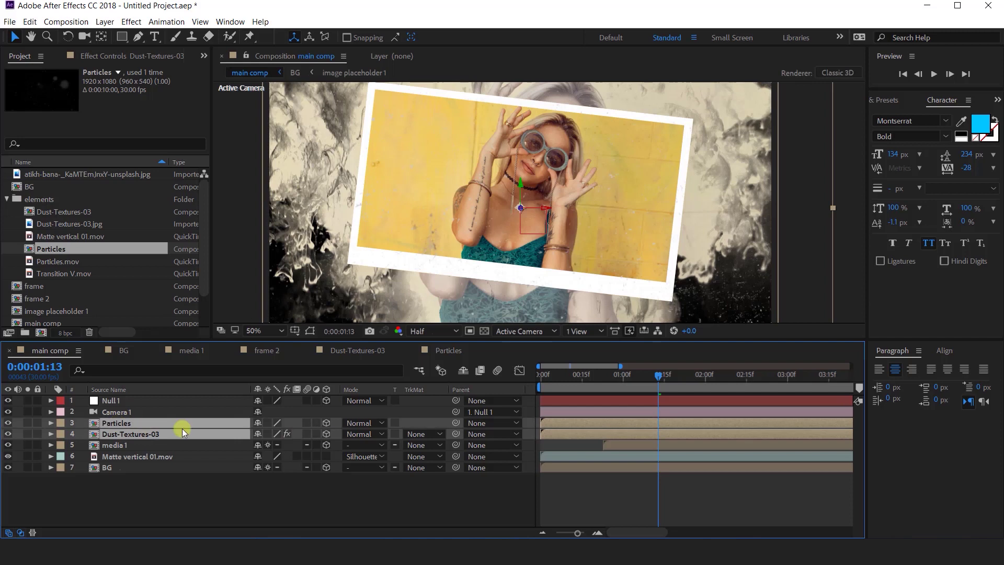
click(363, 424)
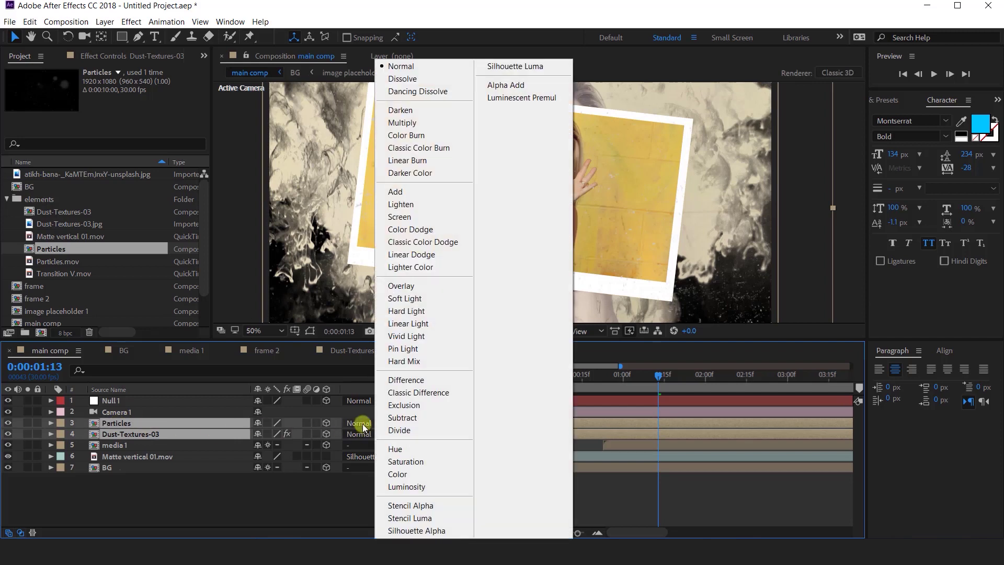
click(413, 215)
mouse_move(569, 380)
mouse_down()
mouse_move(526, 383)
mouse_move(580, 374)
mouse_up()
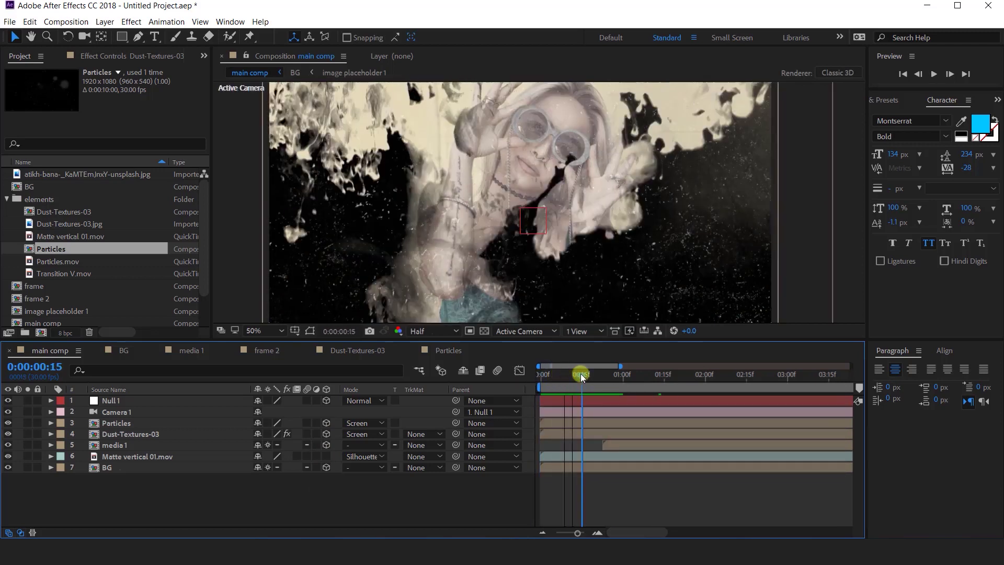
click(134, 435)
- Apply Fast Box Blur to Dust-Textures-03 with radius 0.8
key(ctrl+space)
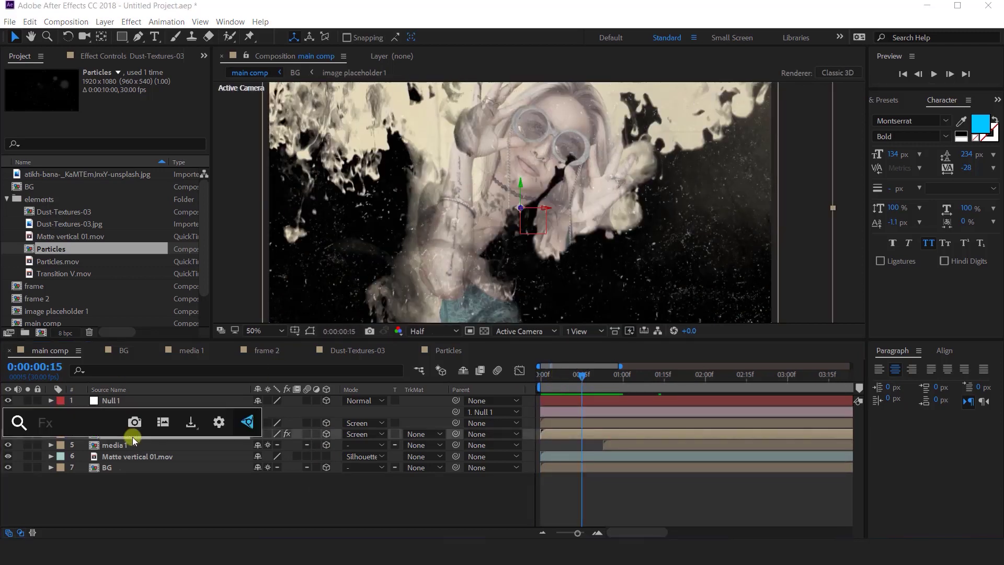
text(fast)
key(Return)
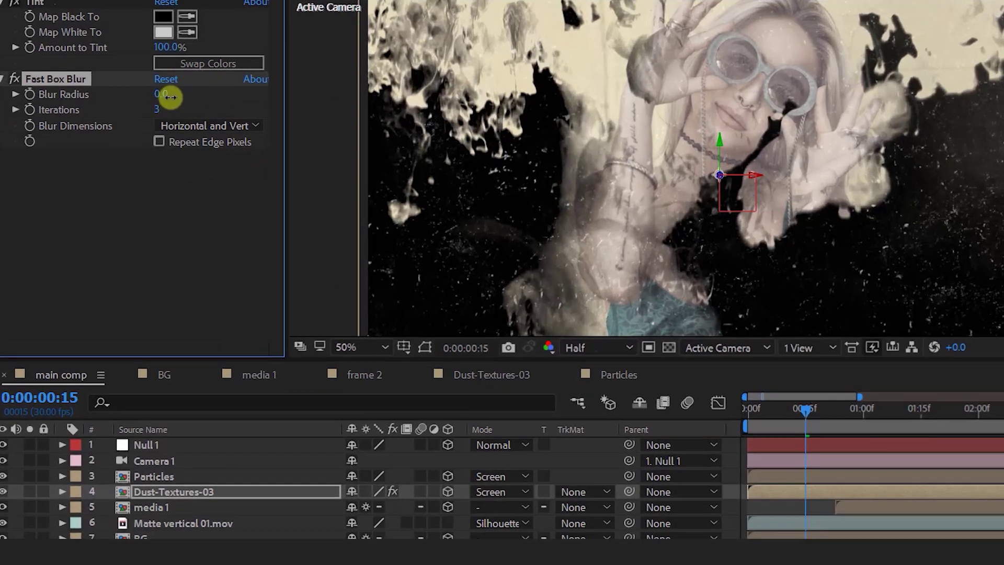
mouse_move(170, 96)
mouse_down()
mouse_move(180, 96)
mouse_move(160, 108)
mouse_up()
- Add Curves to Dust-Textures-03, pulling the black point right to darken the shadows
click(161, 492)
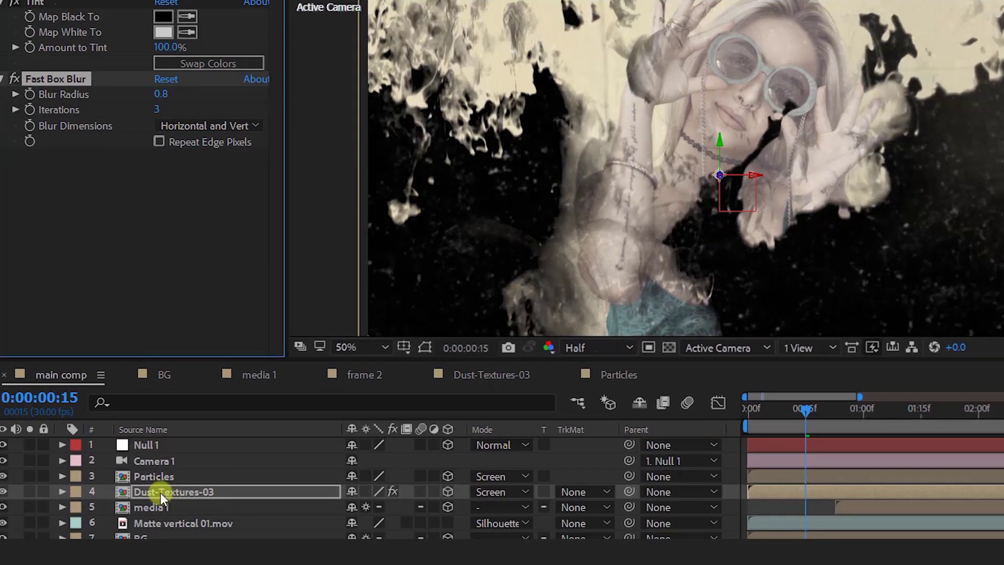
key(ctrl+space)
text(cur)
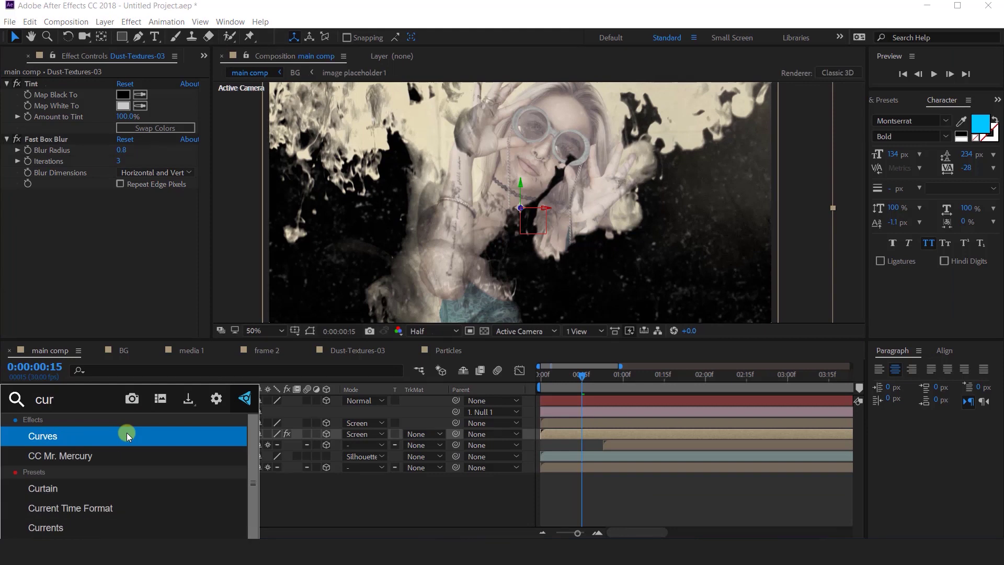
click(127, 435)
drag(34, 290, 107, 302)
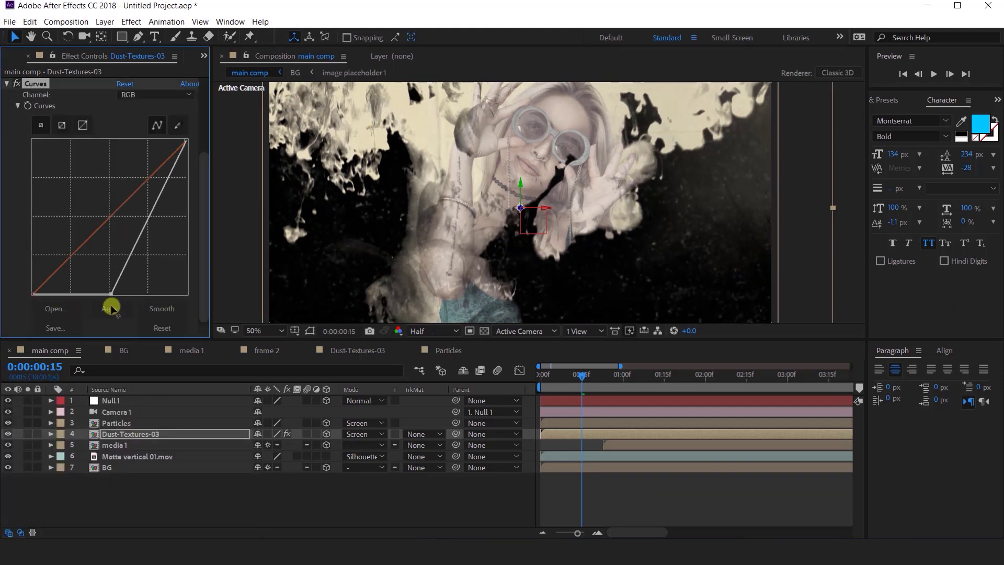
click(6, 84)
scroll(607, 225, down, 2)
drag(573, 387, 713, 377)
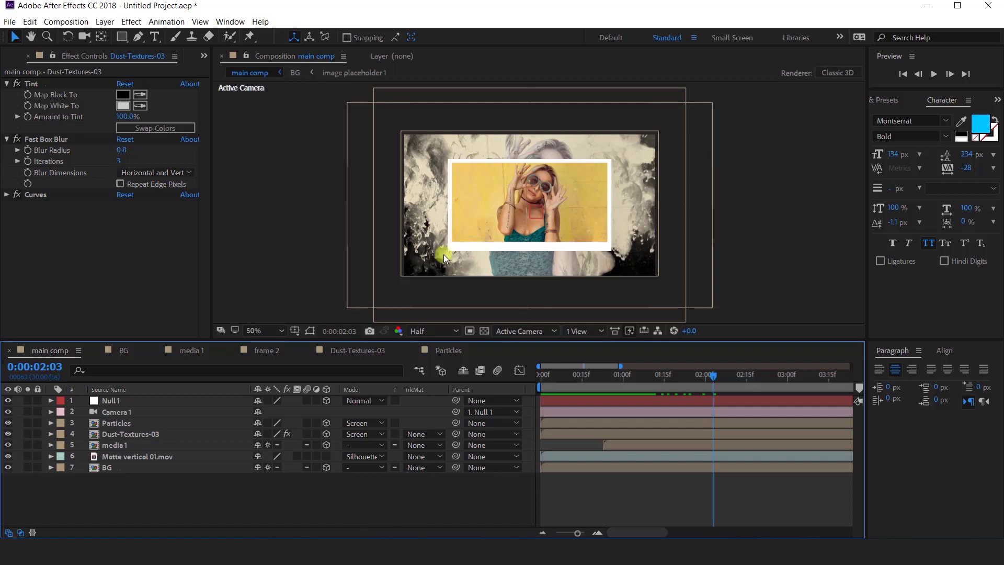
key(period)
key(period)
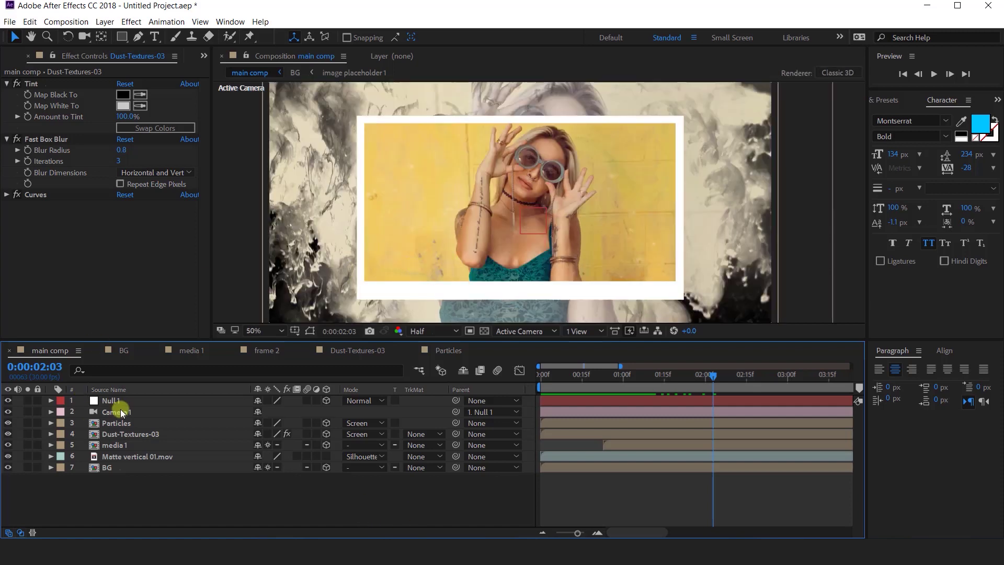
- Start a new composition from the Project panel with width 1200 px and height 400 px
click(44, 61)
click(41, 58)
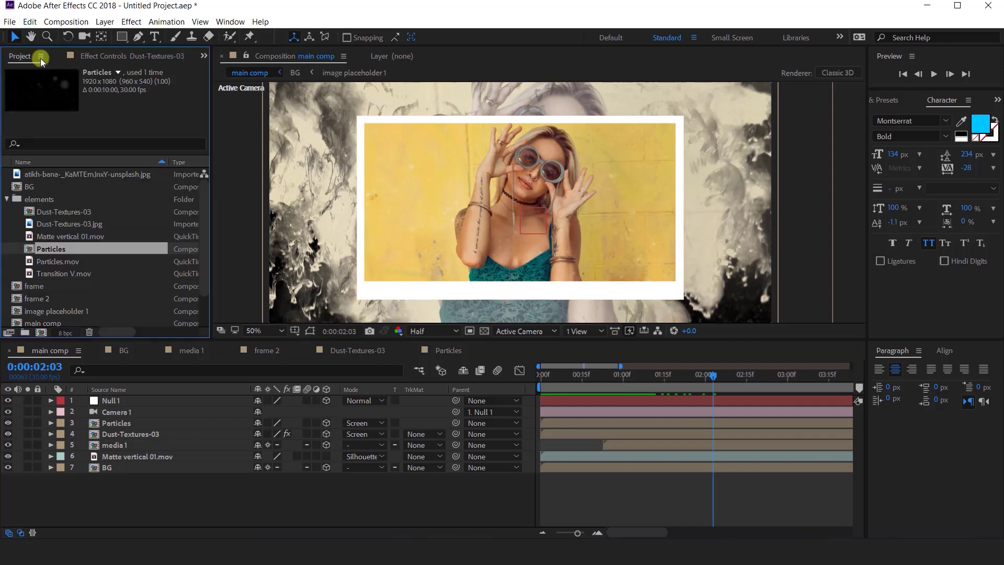
click(6, 199)
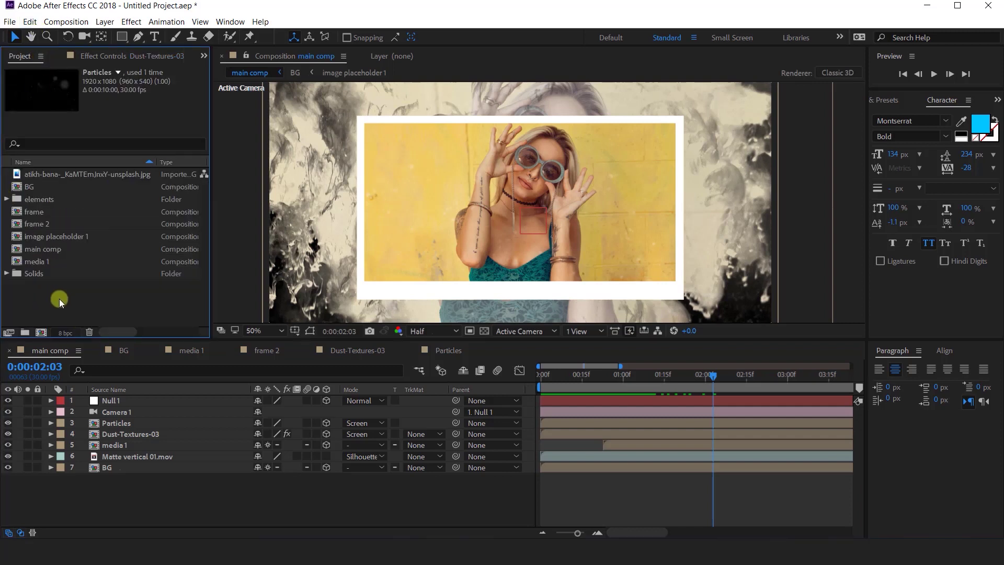
click(59, 299)
click(41, 332)
click(566, 170)
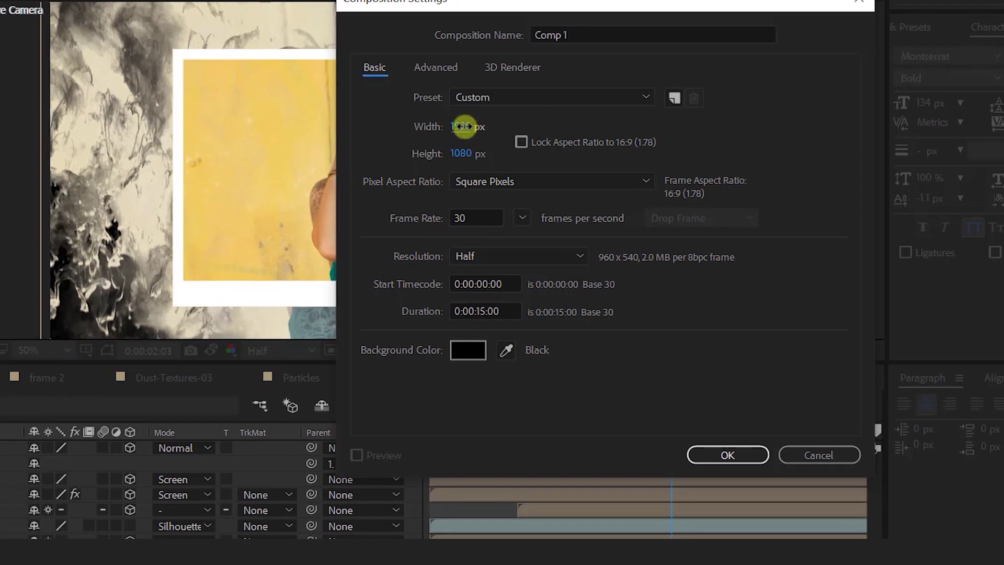
text(1200)
key(Tab)
text(400)
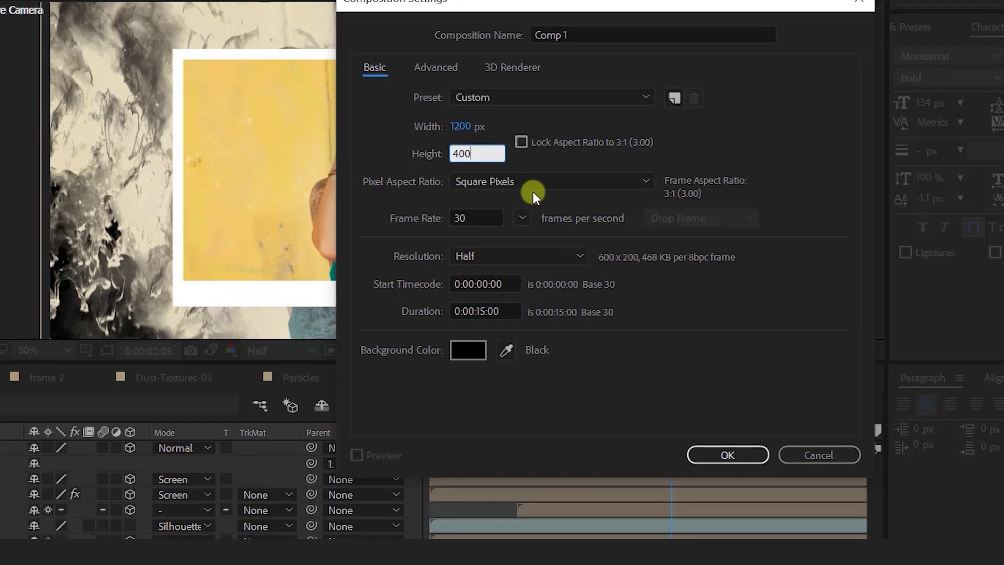
- Name the 1200×400 composition 'text 1' and confirm its settings
click(575, 35)
text(text 1)
key(Return)
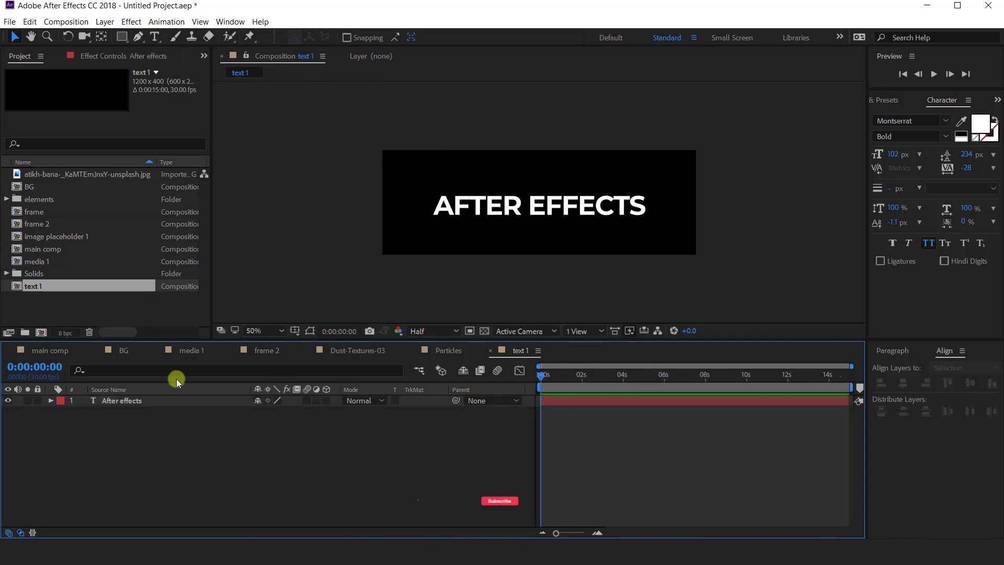
- Add an Opacity animator to the AFTER EFFECTS text layer
click(123, 401)
click(52, 401)
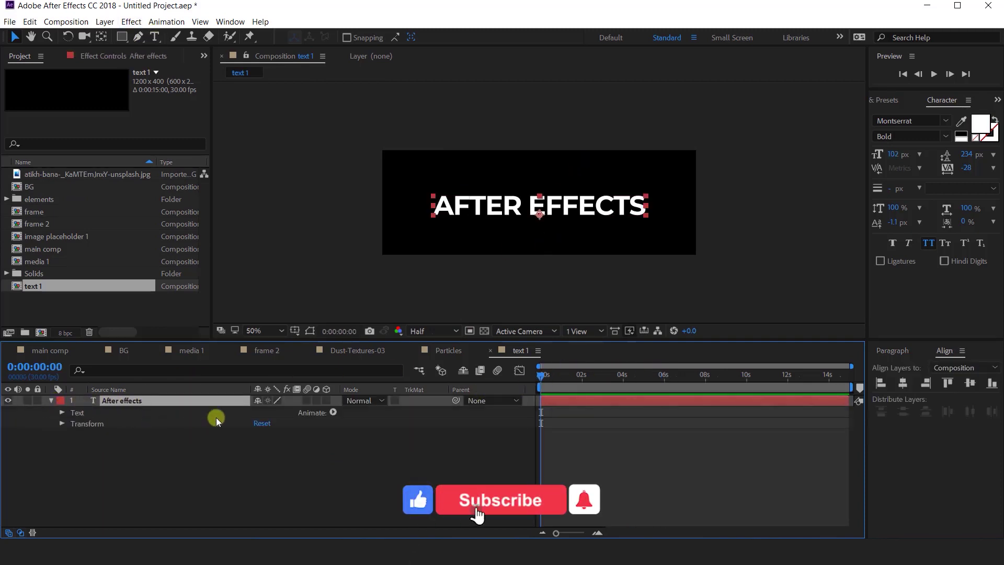
click(333, 412)
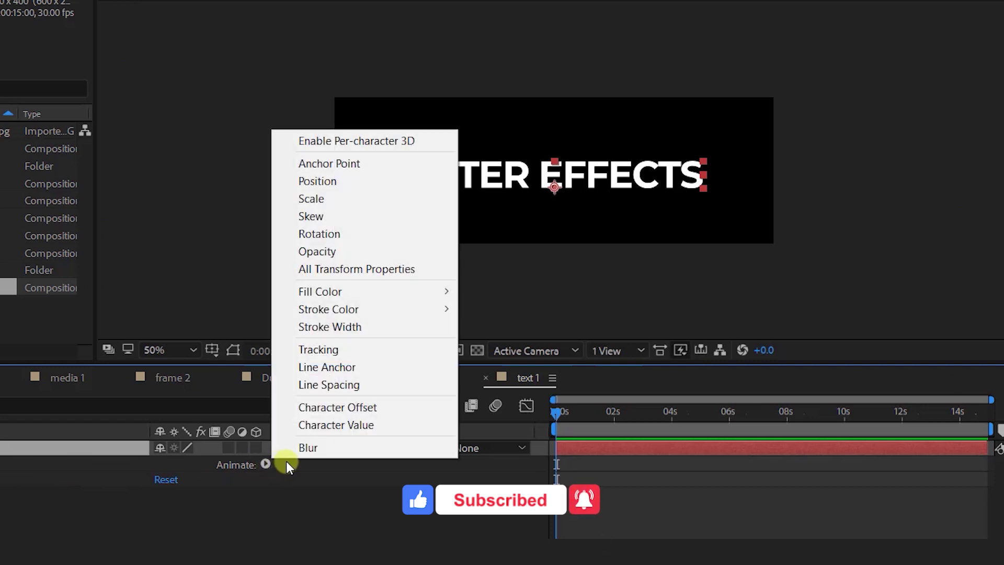
click(303, 256)
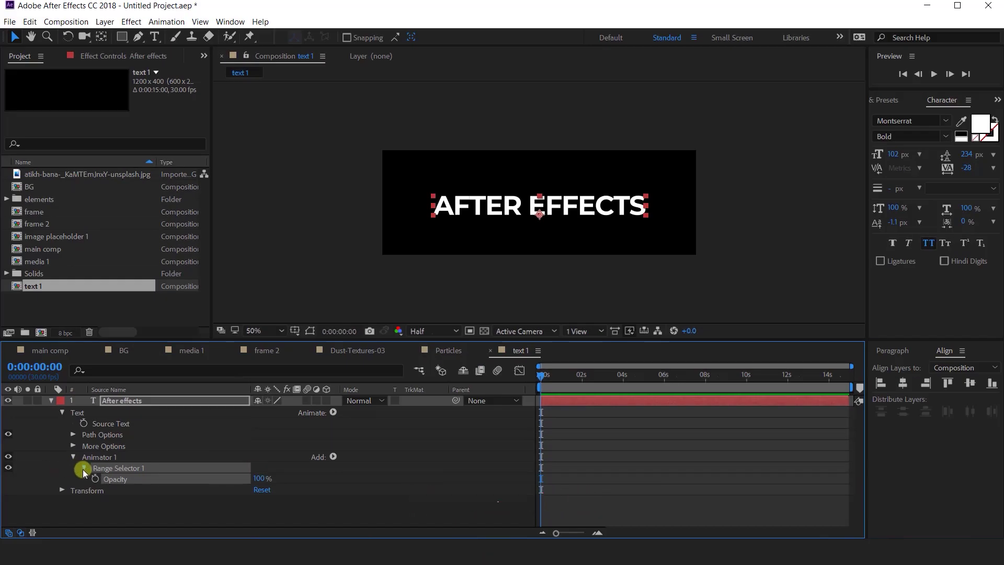
- Turn on Randomize Order in the animator's range selector advanced options
click(84, 467)
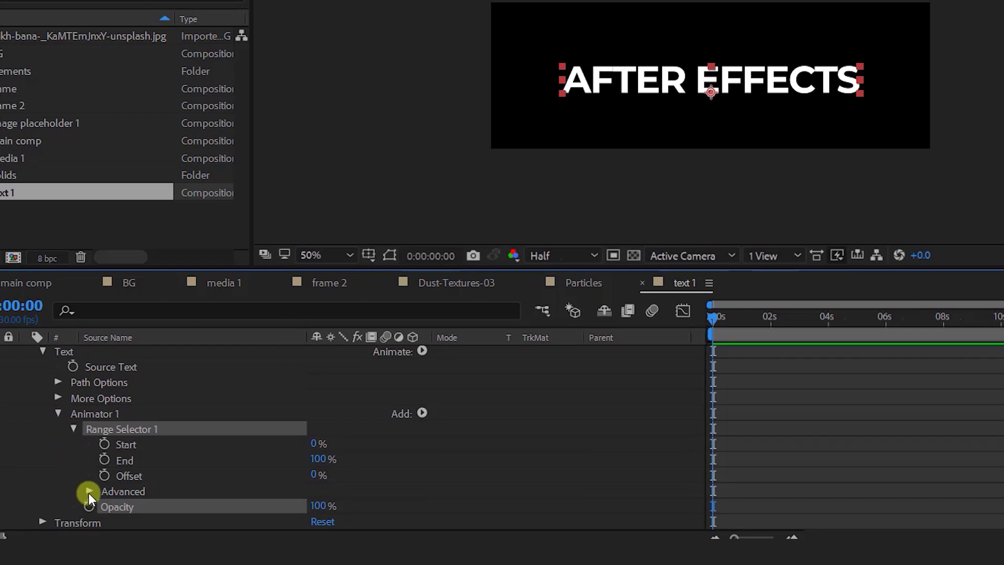
click(88, 491)
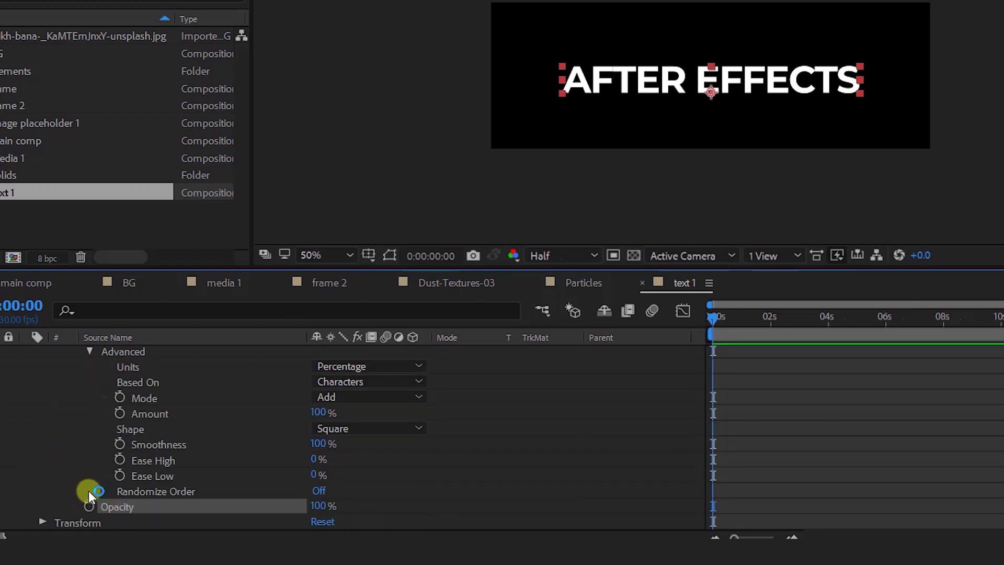
click(154, 491)
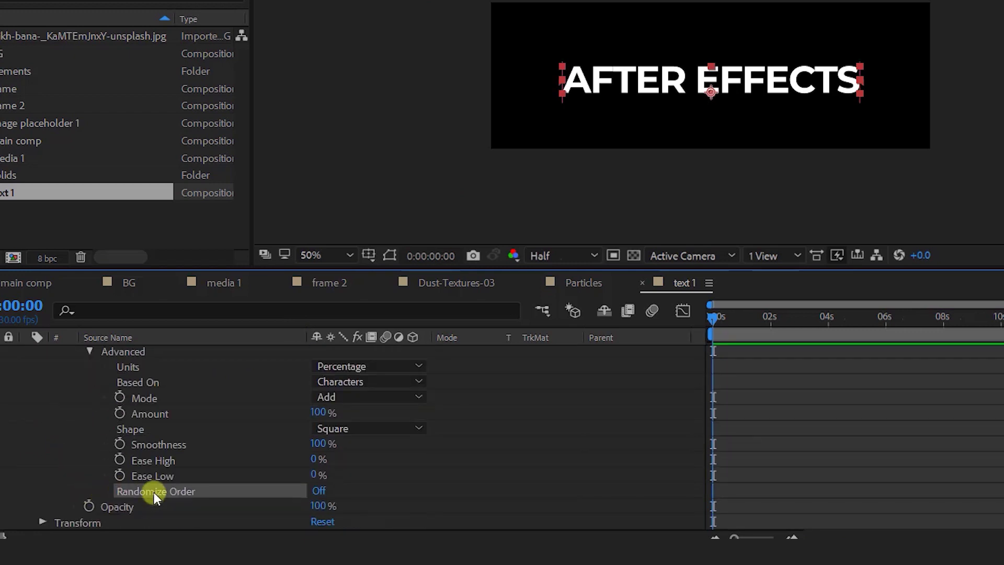
click(322, 492)
scroll(146, 495, up, 5)
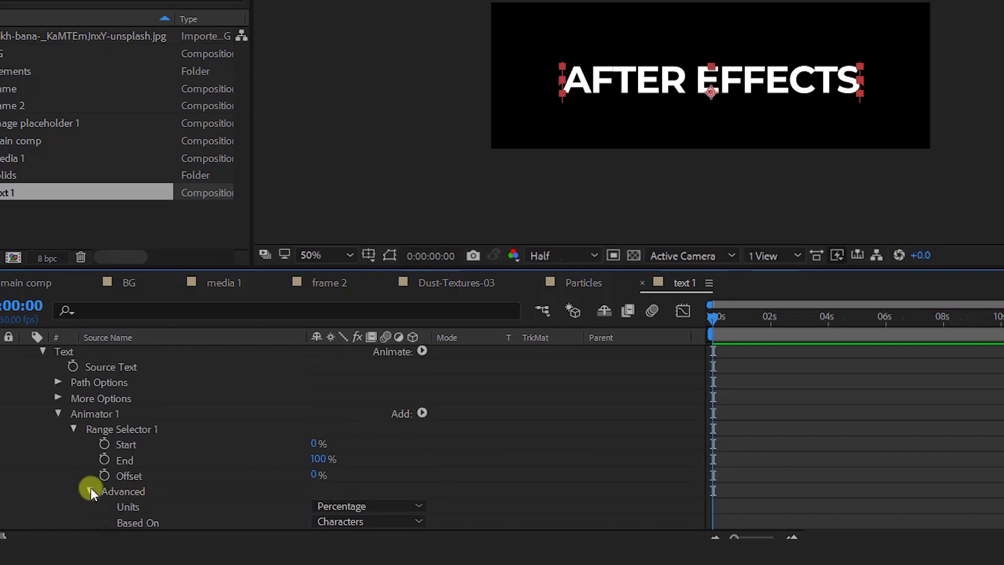
click(89, 492)
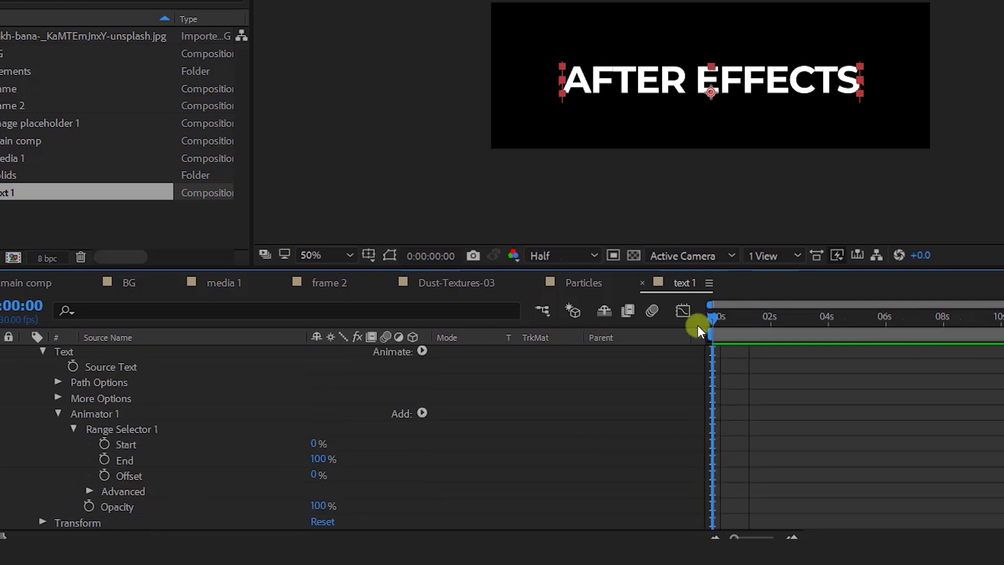
- Keyframe the range Start from 0% at 0 s to 100% at 1 s
click(104, 444)
key(equal)
key(equal)
click(775, 317)
click(812, 318)
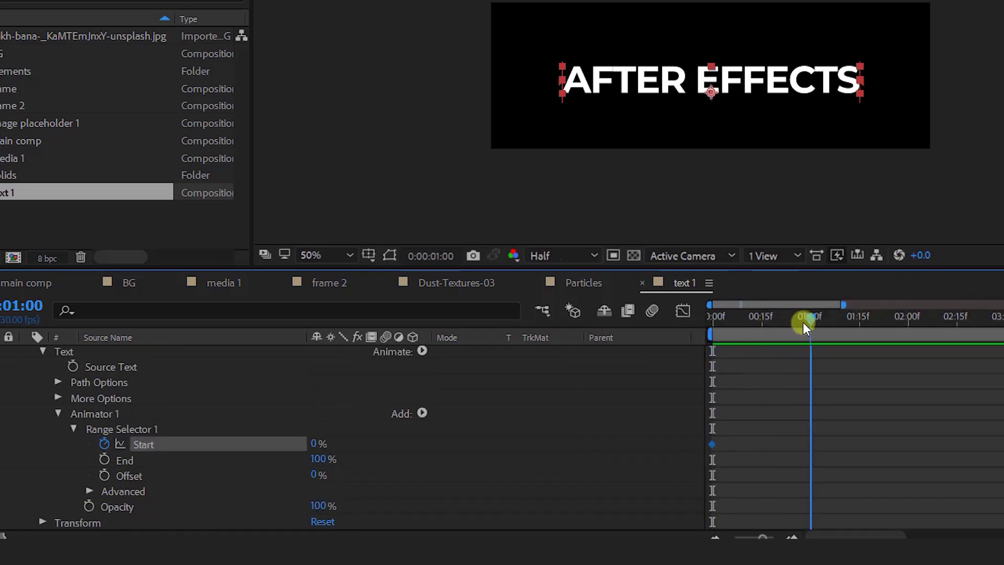
drag(319, 444, 541, 442)
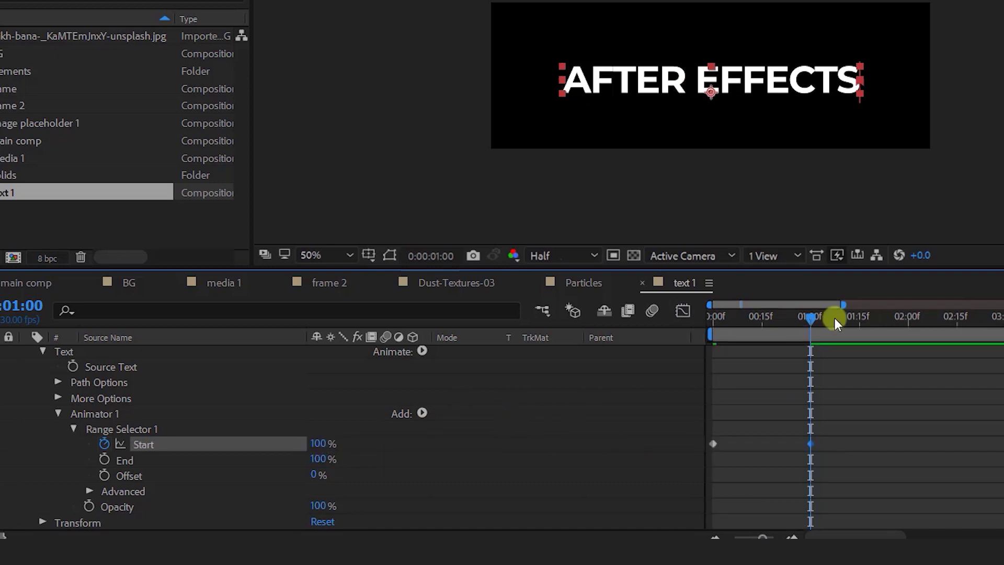
- Set the animator Opacity to 0% and scrub to preview the random letter fade-in
click(123, 505)
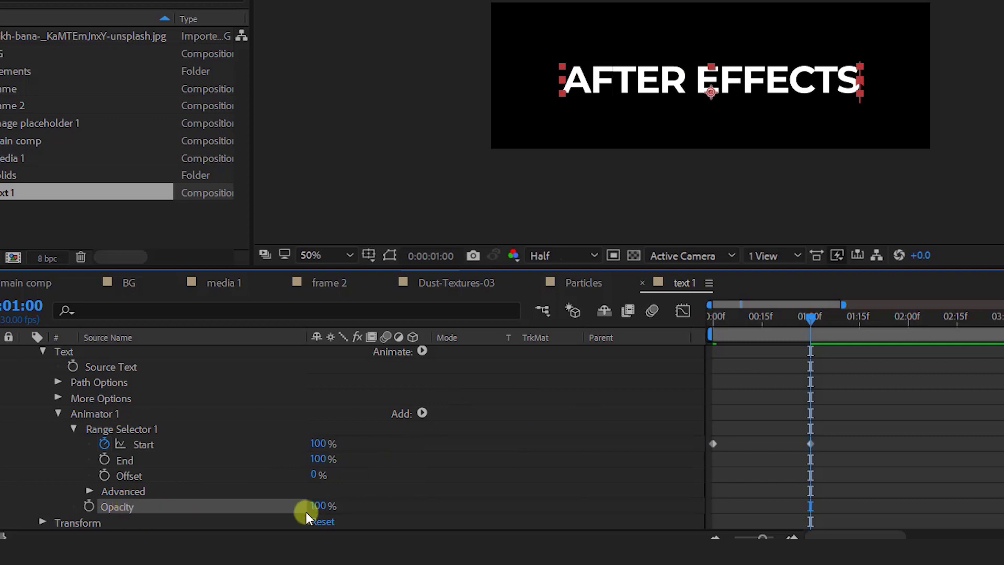
drag(326, 510, 231, 517)
drag(714, 329, 740, 322)
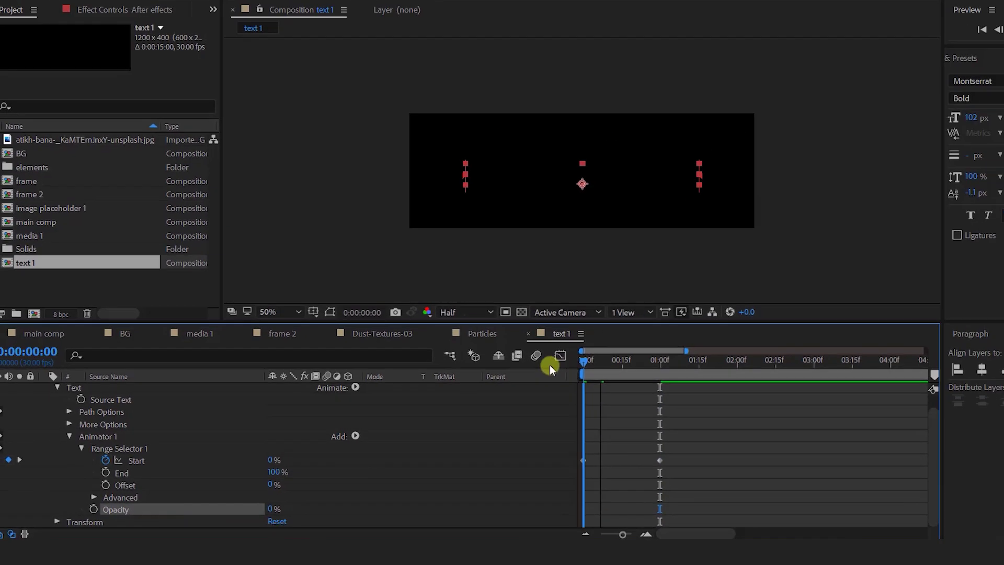
drag(563, 379, 491, 395)
scroll(663, 432, up, 1)
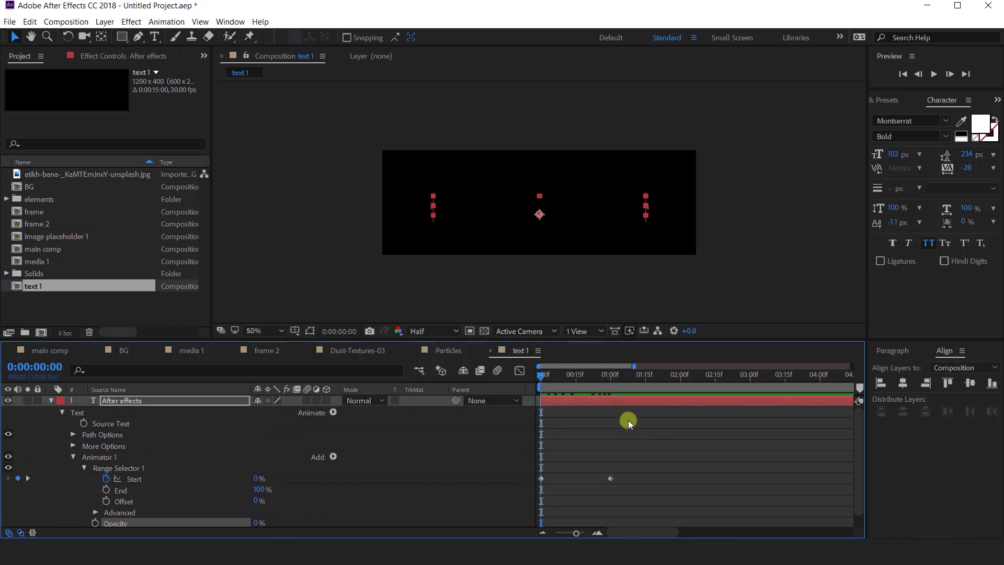
click(50, 351)
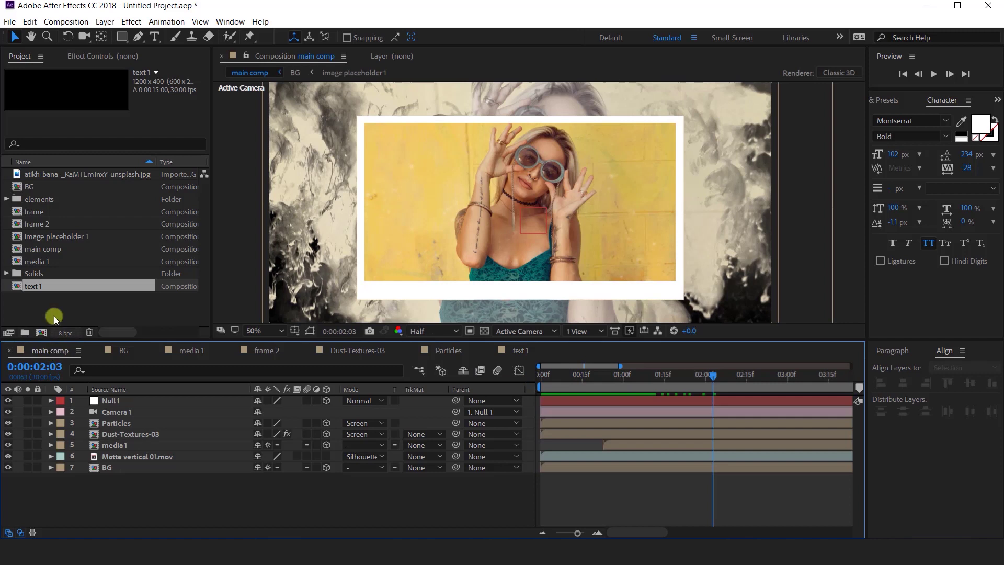
- Add text 1 to main comp as a 3D layer parented to media 1, moved down
click(28, 289)
drag(15, 289, 113, 416)
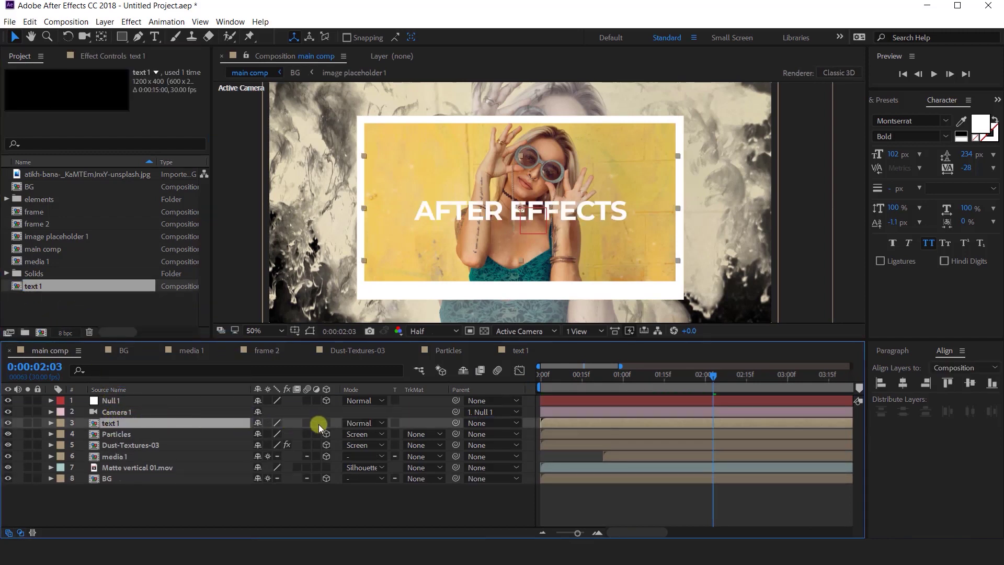
click(328, 423)
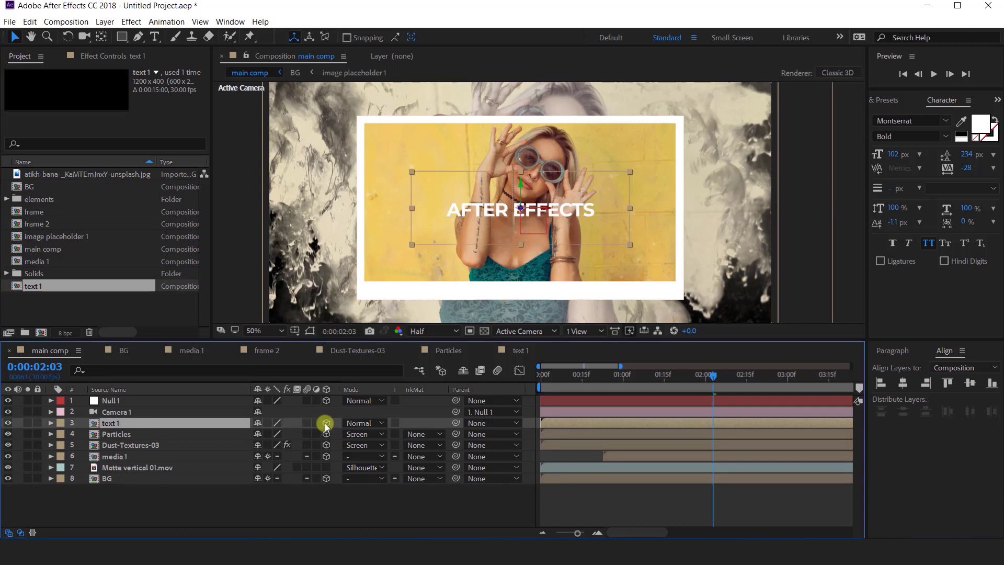
drag(455, 422, 120, 458)
drag(520, 183, 559, 275)
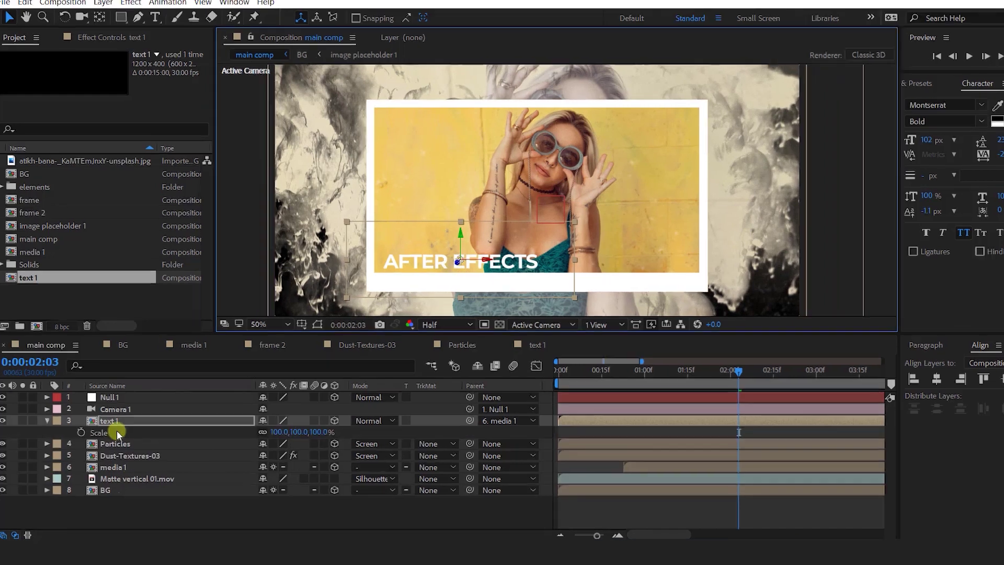
- Set the title layer's Z scale to 60 and scrub to preview the animation
key(s)
click(381, 417)
text(60)
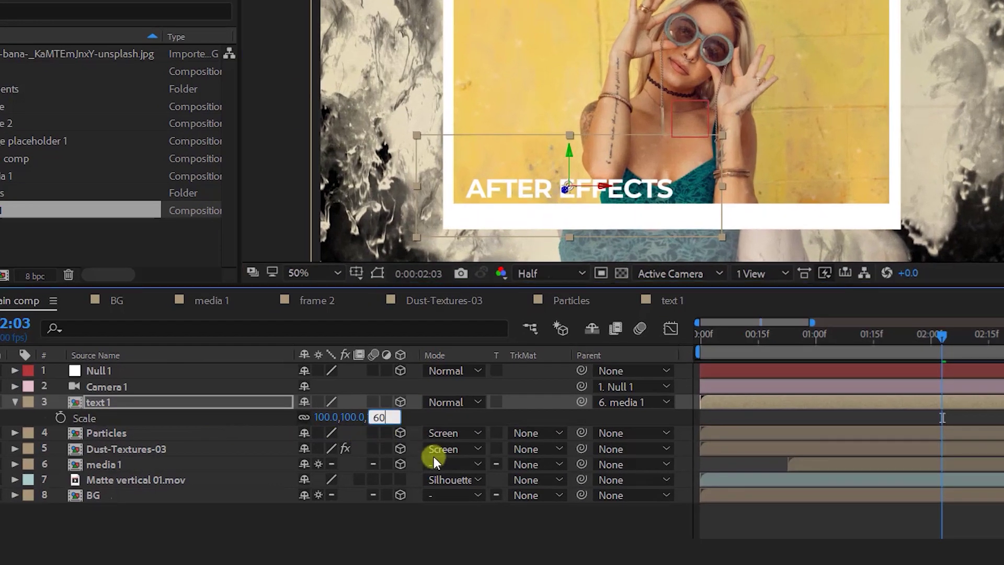
key(Return)
click(15, 401)
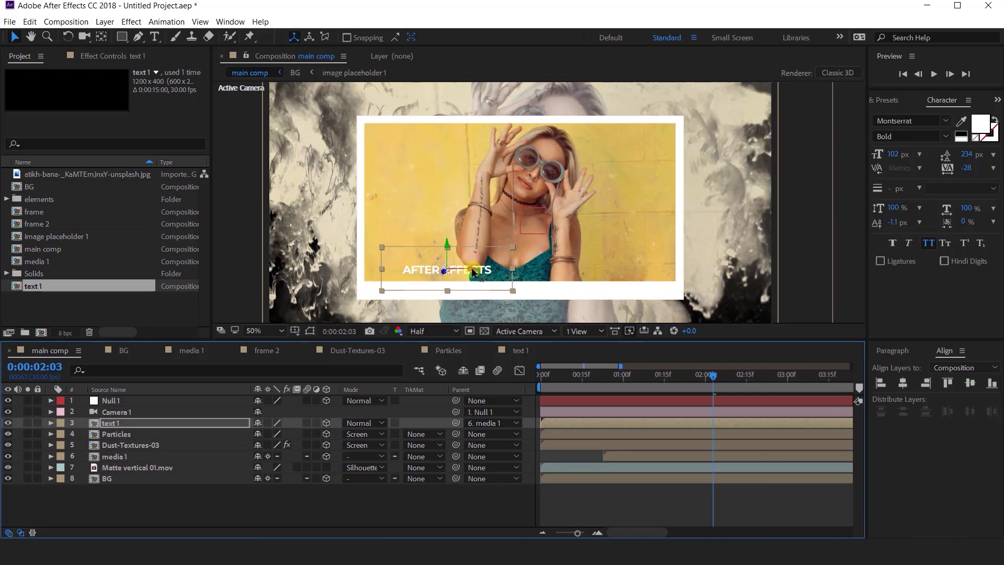
click(493, 487)
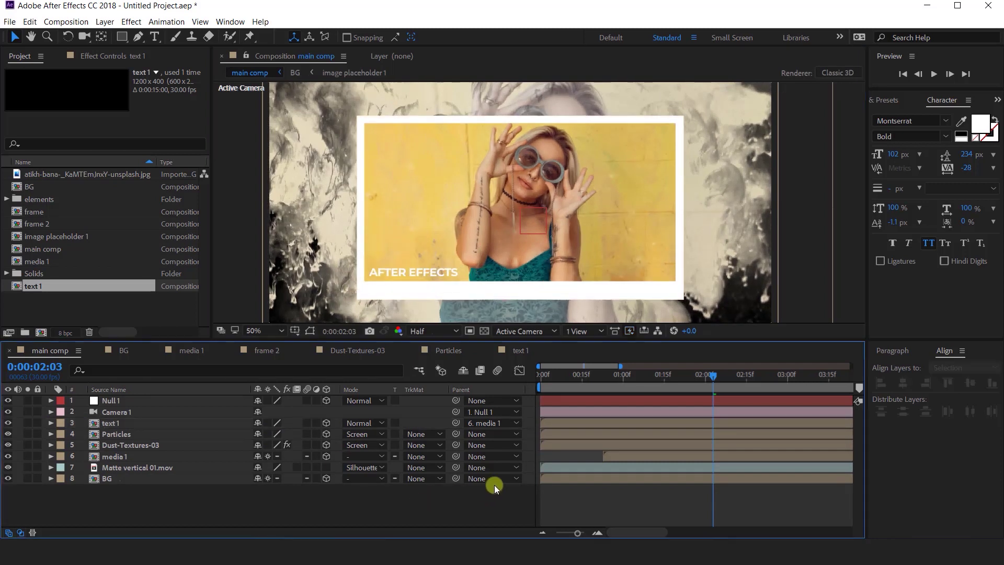
drag(573, 374, 636, 378)
- Delay the text 1 title layer so it starts later, near the one-second mark
key(comma)
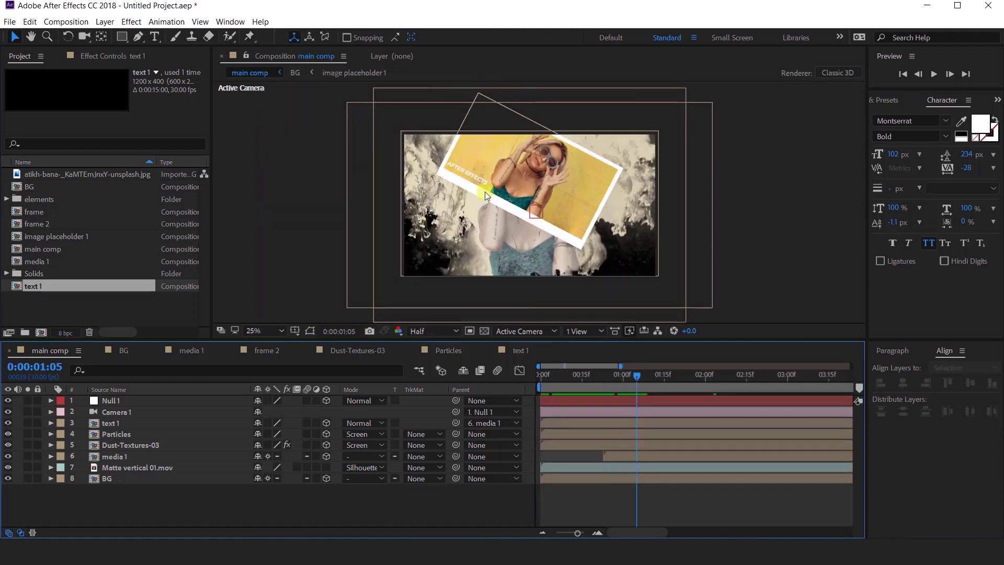
click(122, 423)
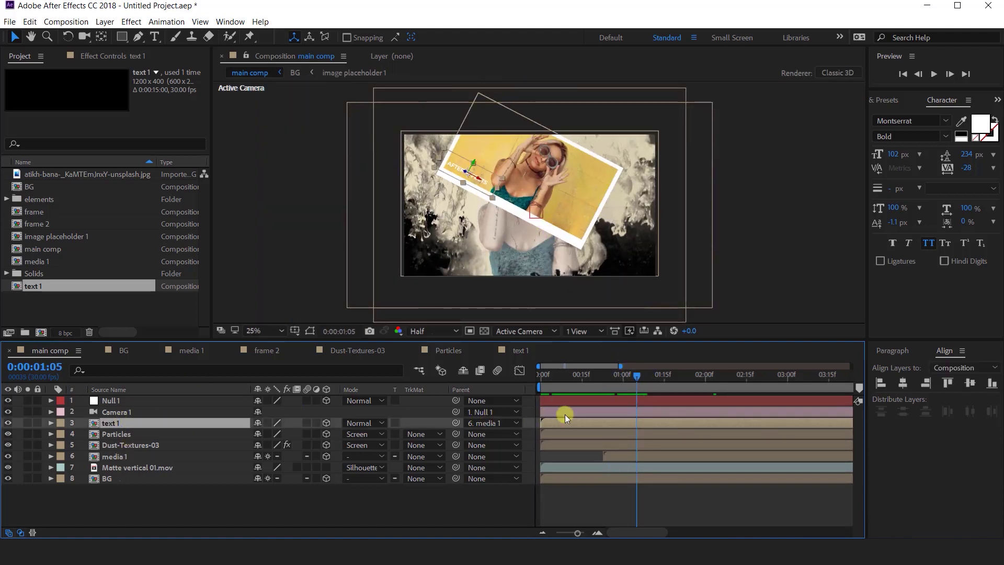
drag(594, 424, 651, 423)
drag(607, 377, 715, 387)
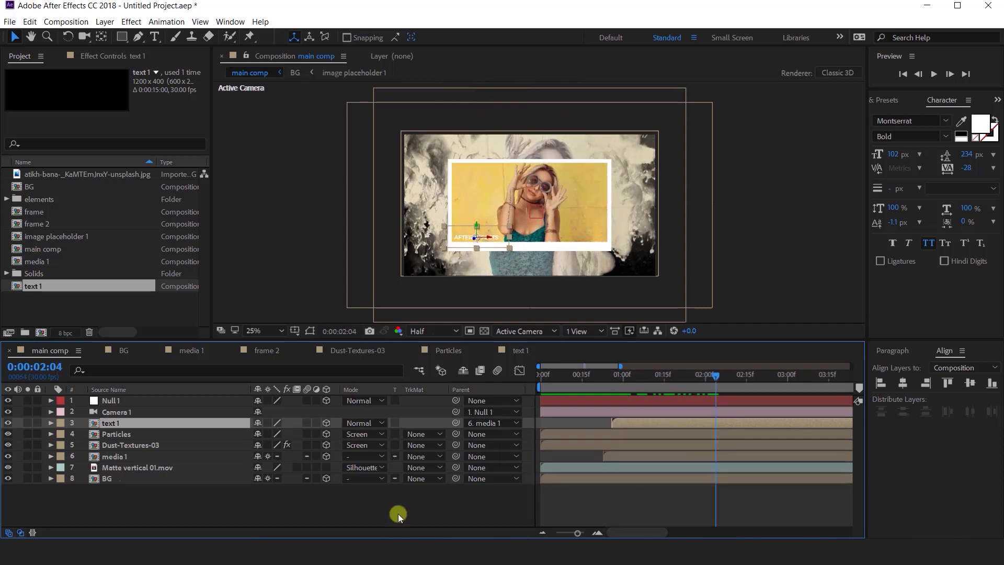
click(395, 514)
drag(250, 389, 184, 389)
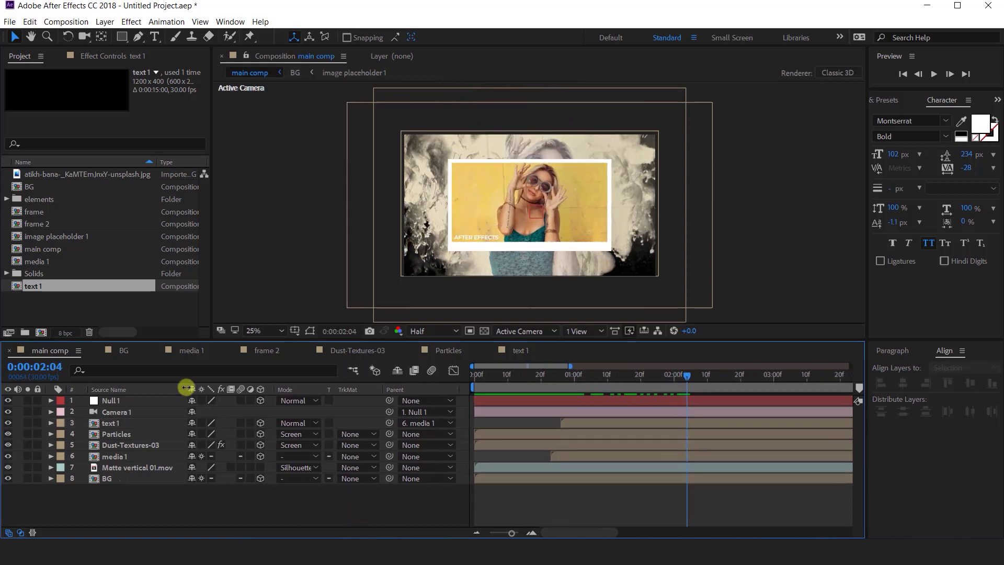
click(121, 400)
- At the first frame, keyframe Null 1's X and Y Rotation, with X Rotation at 40°
key(Home)
key(p)
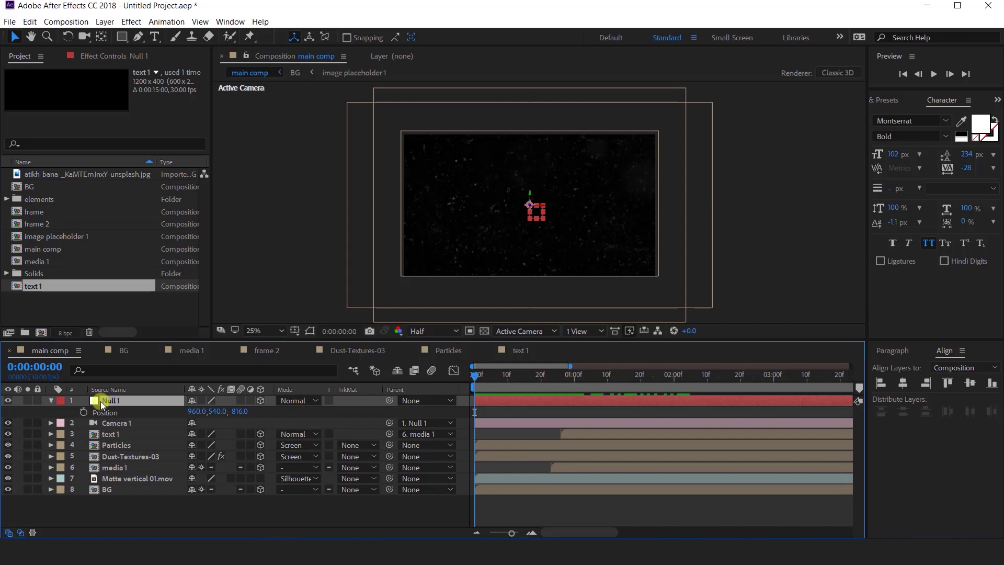
key(shift+r)
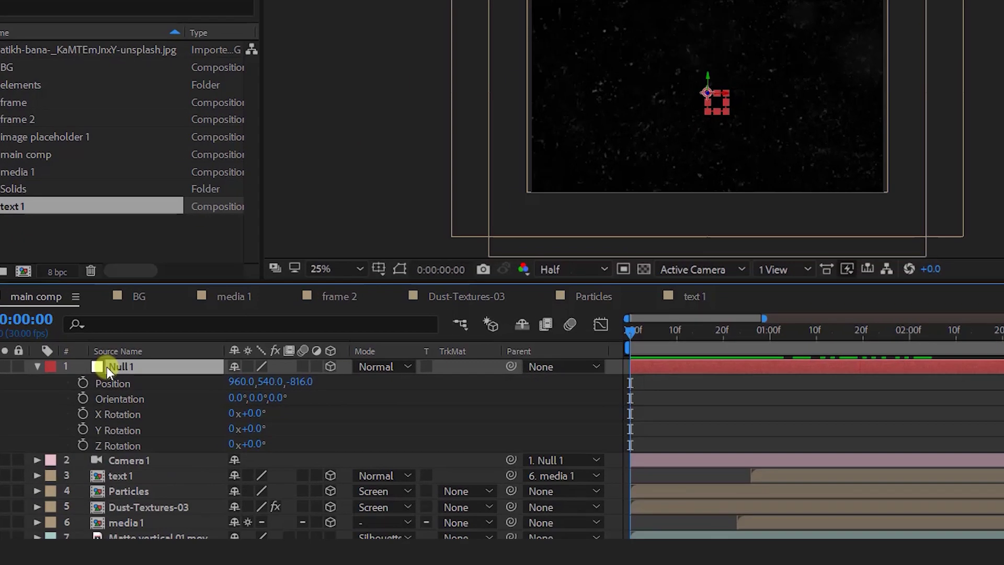
click(85, 411)
click(84, 430)
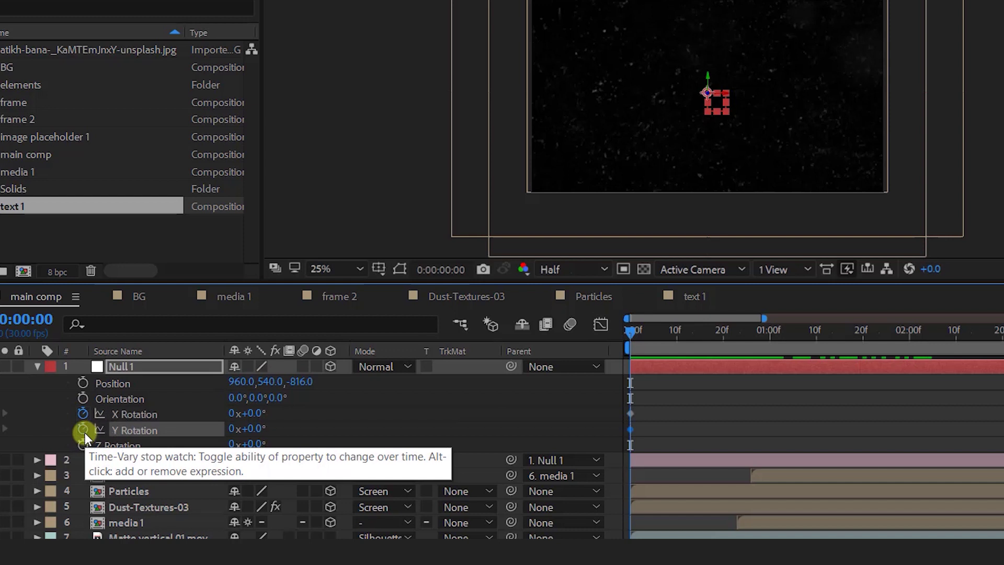
drag(257, 414, 272, 414)
drag(280, 415, 285, 415)
click(285, 416)
text(40)
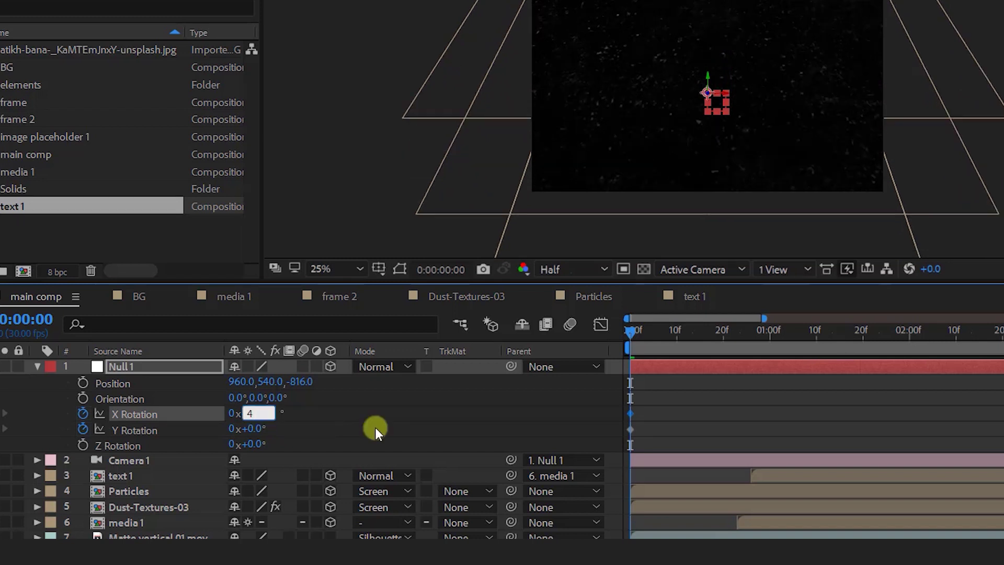
key(Return)
- Keyframe X Rotation down to about 7.9° near one second and preview the tilt
drag(636, 331, 780, 345)
drag(250, 413, 21, 413)
key(Home)
key(space)
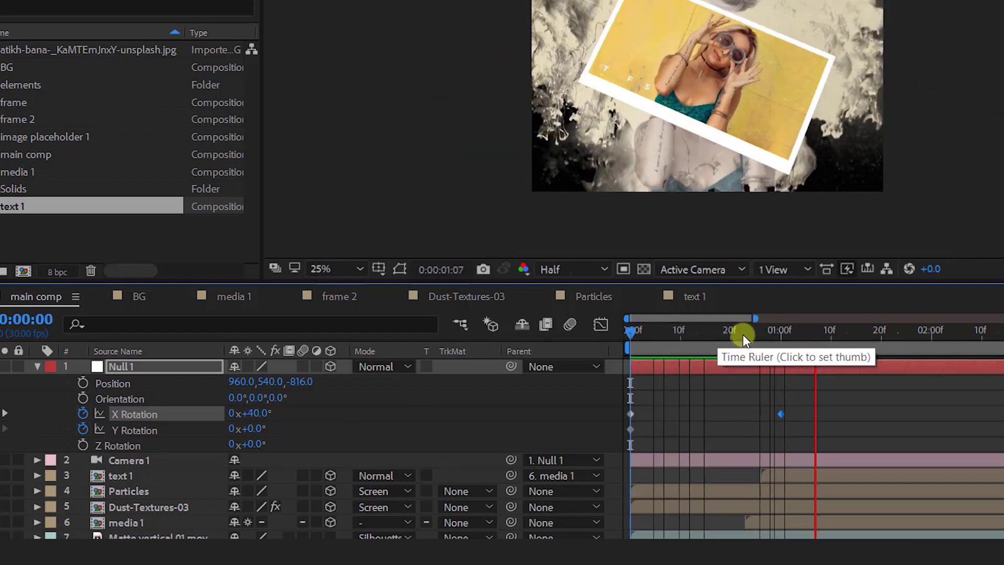
click(781, 334)
drag(780, 334, 994, 354)
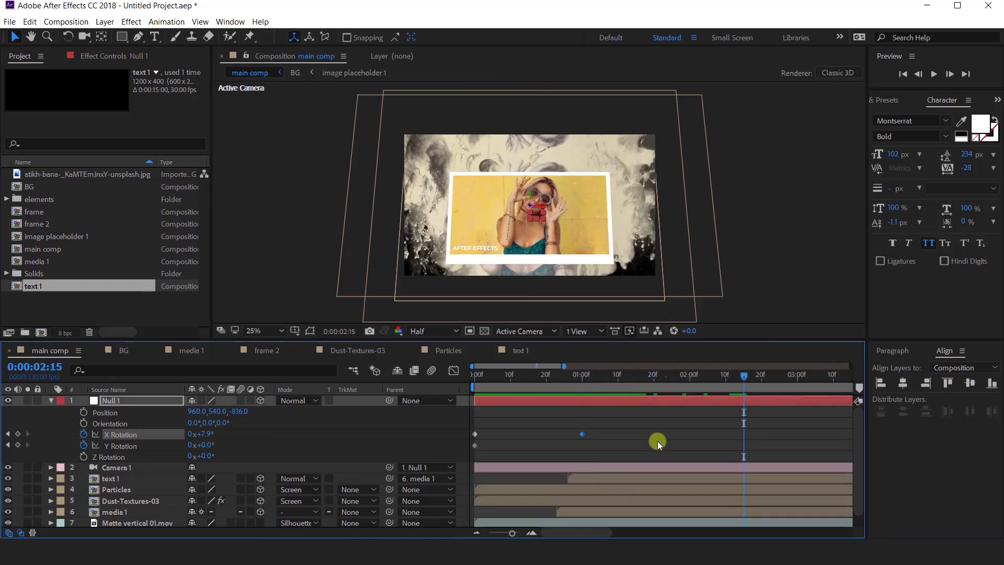
- Keyframe Y Rotation from 0° near 2:20 to a sideways turn near 3s, then shift both keys later
key(minus)
click(600, 375)
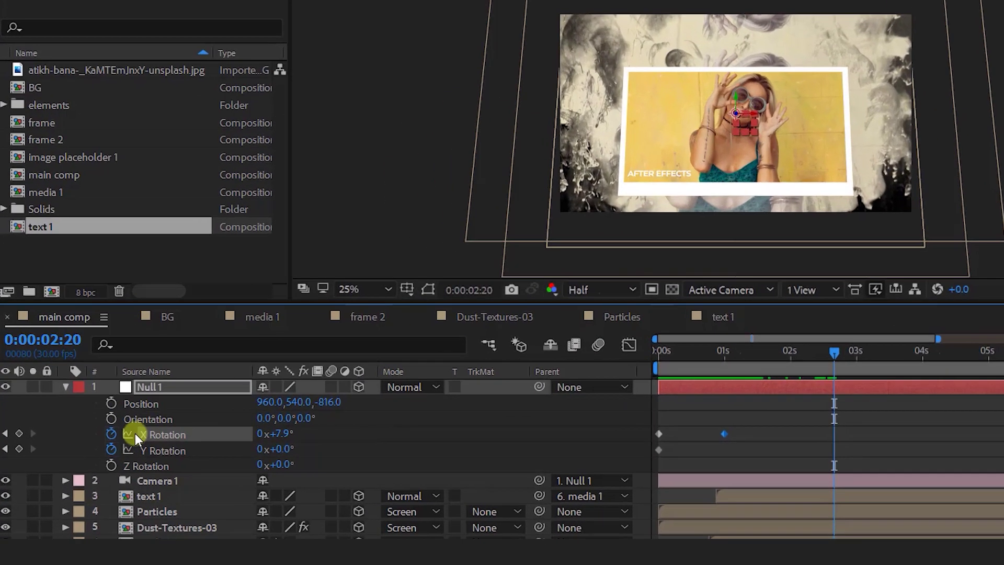
click(19, 449)
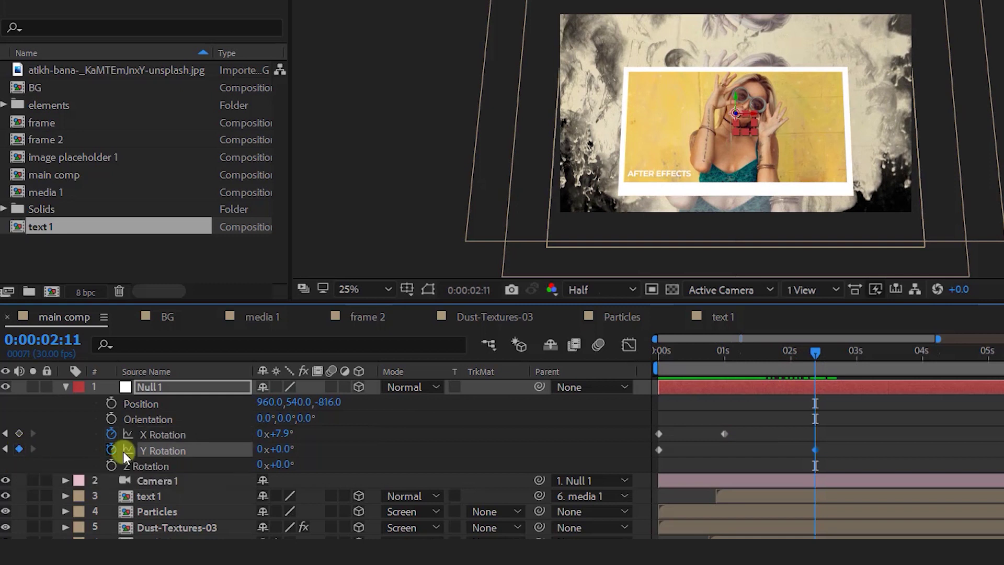
drag(831, 350, 868, 360)
drag(287, 453, 567, 479)
key(space)
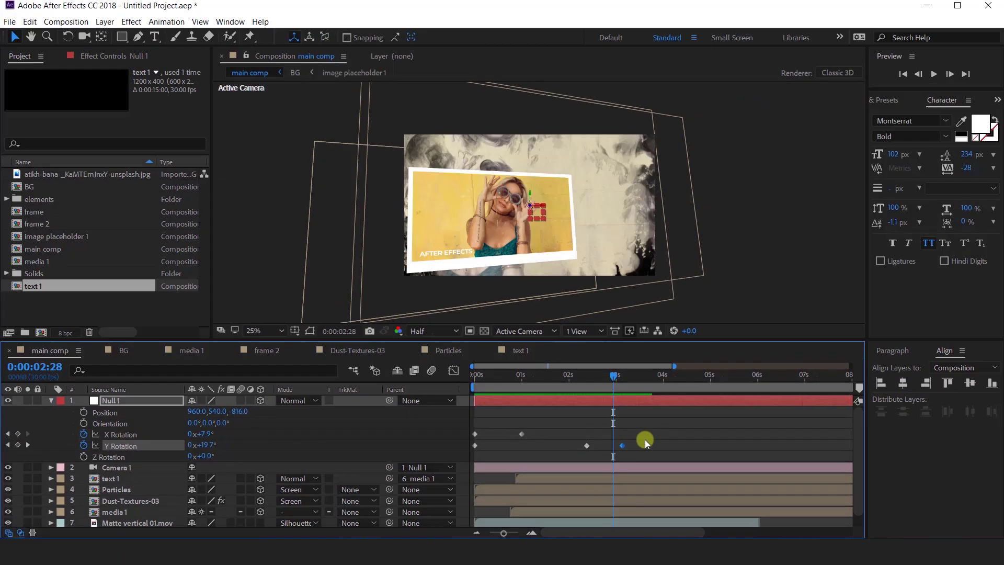
key(space)
drag(601, 444, 610, 444)
drag(509, 374, 555, 381)
click(571, 415)
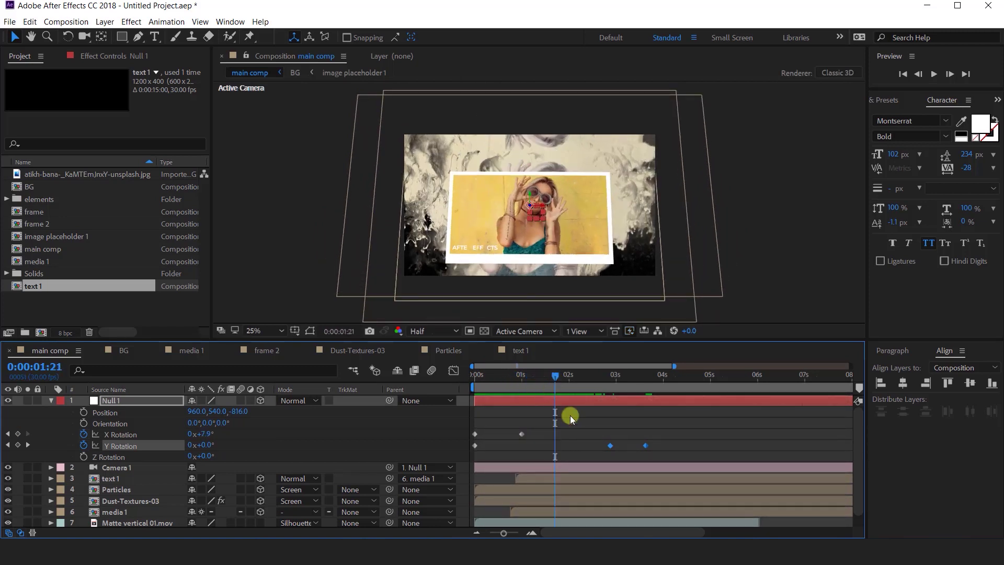
- Keyframe Null 1's Scale at 100% near 1:18 and 110% at about two seconds
click(542, 401)
key(shift+s)
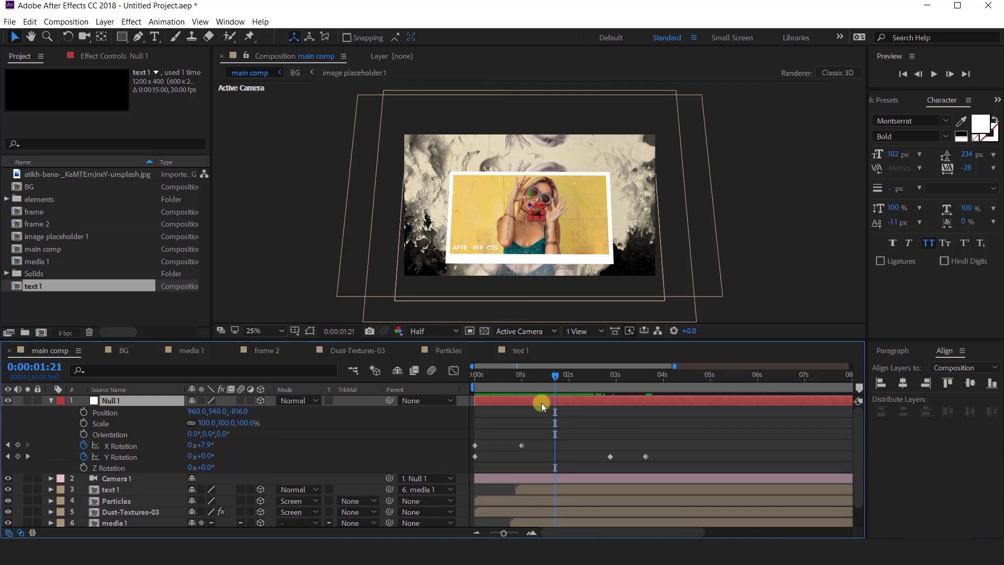
drag(513, 382, 549, 384)
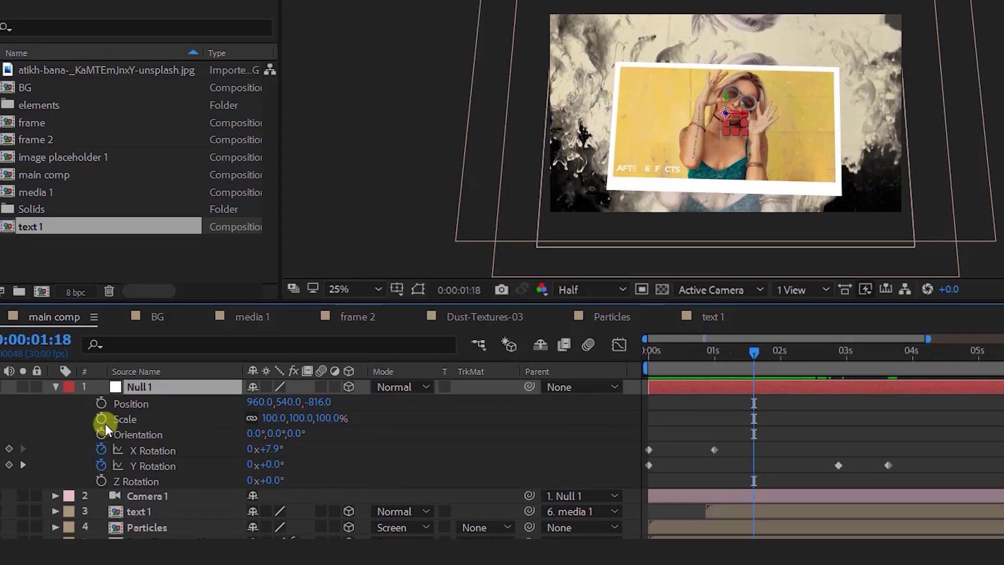
click(96, 420)
drag(758, 353, 781, 363)
drag(335, 424, 487, 463)
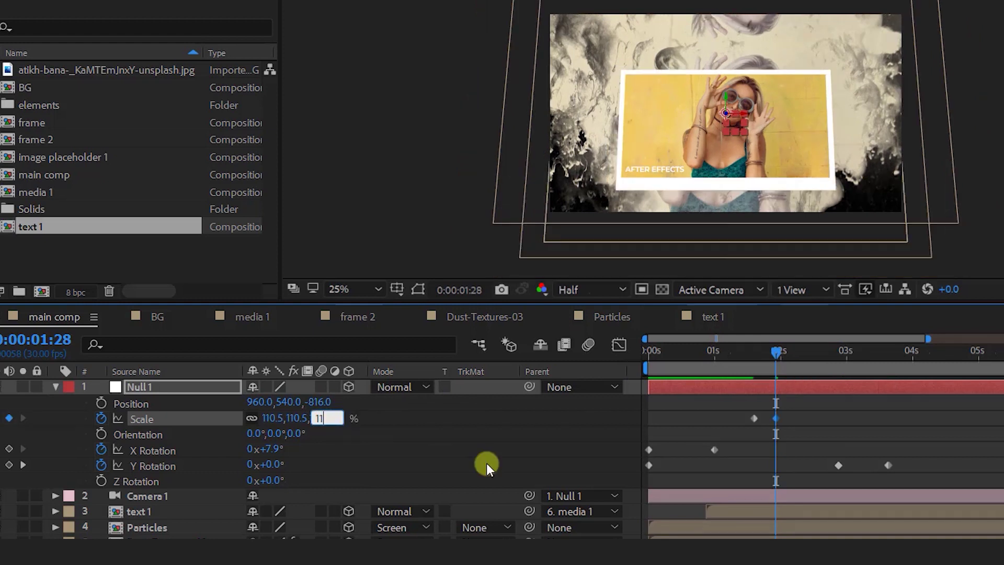
text(0)
key(Return)
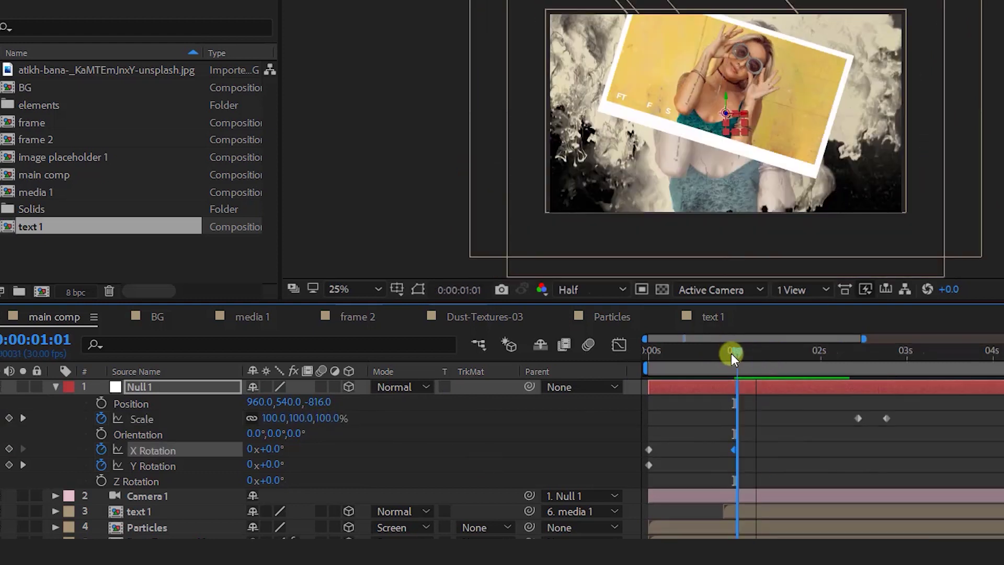
- Apply Easy Ease to the X Rotation keyframes and lengthen their influence in the Graph Editor
drag(778, 432, 635, 459)
drag(467, 456, 460, 448)
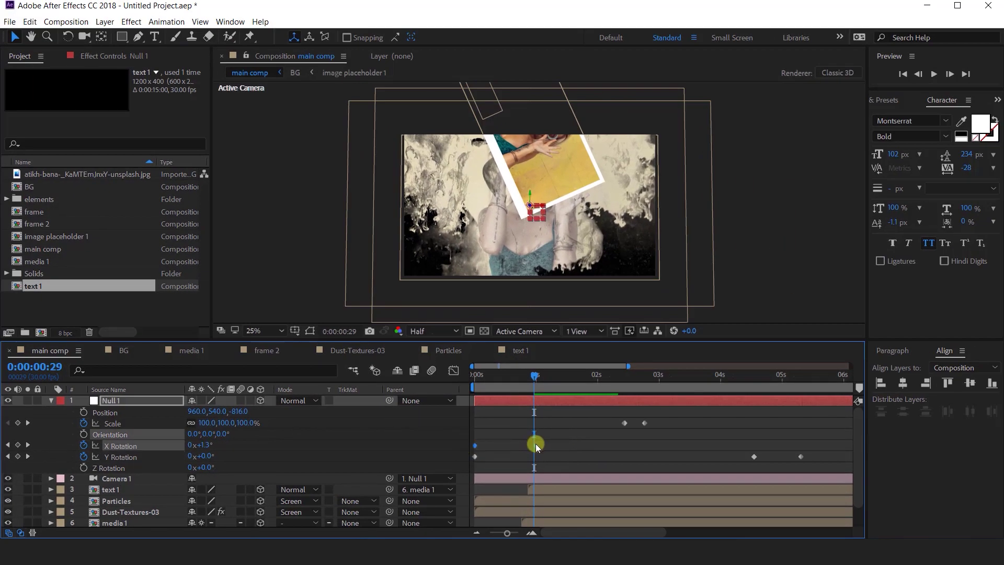
right_click(534, 445)
mouse_move(617, 443)
click(712, 475)
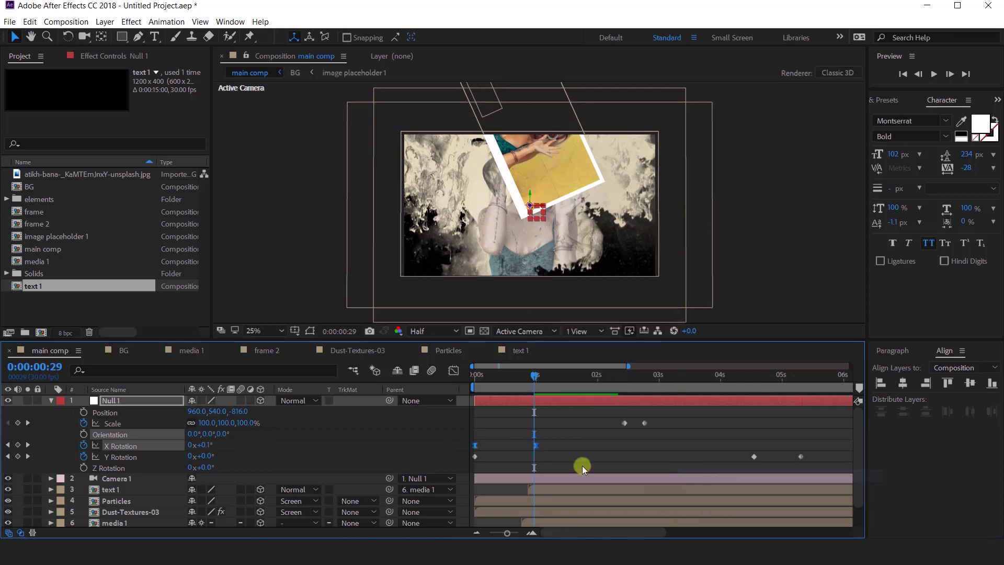
click(453, 370)
drag(535, 409, 479, 404)
key(shift+F3)
- Apply Easy Ease to both Y Rotation keyframes and stretch their ease influence
drag(626, 415, 802, 460)
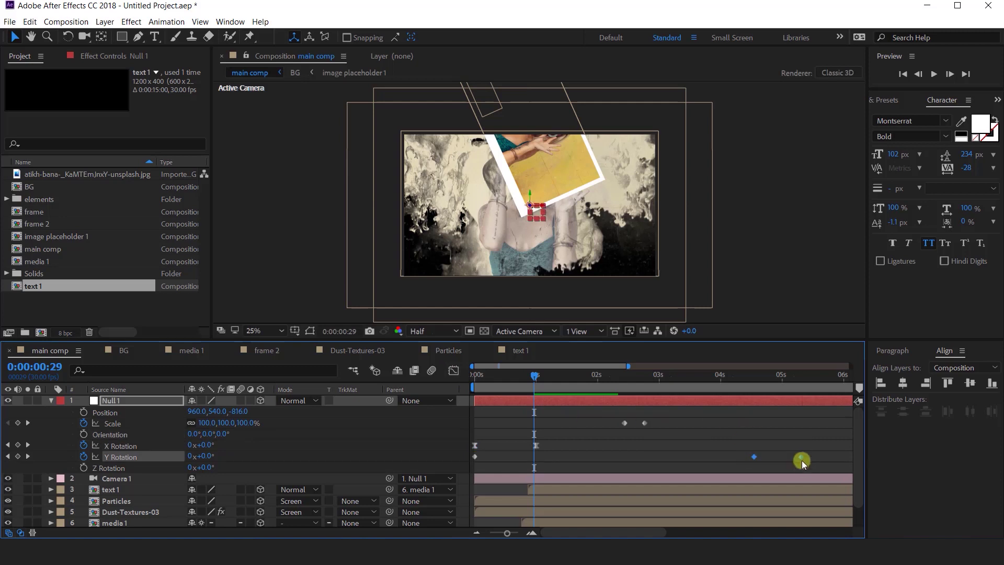
right_click(801, 457)
mouse_move(829, 451)
click(623, 372)
click(453, 370)
drag(762, 494, 792, 495)
click(453, 370)
- Apply Easy Ease to the Scale keyframes, adjust their influence, and preview the animation
drag(677, 412, 613, 435)
right_click(645, 423)
mouse_move(679, 423)
click(824, 455)
click(453, 370)
drag(648, 503, 620, 500)
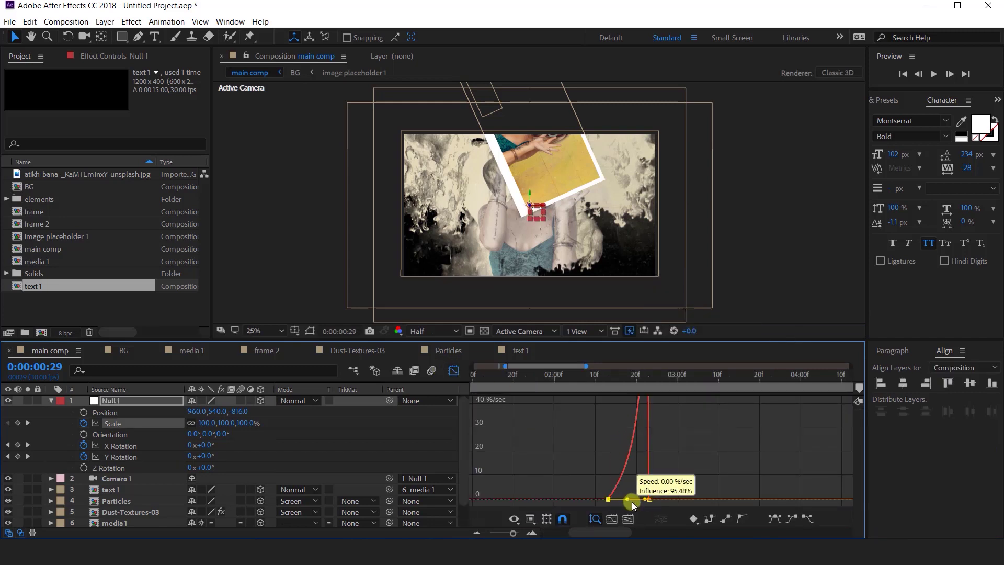
key(shift+F3)
key(minus)
click(619, 422)
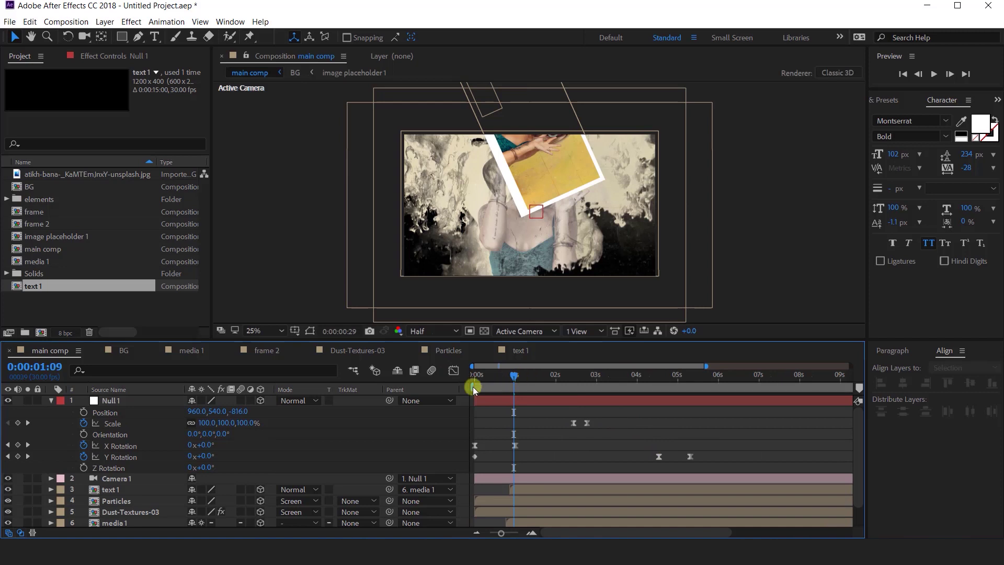
key(space)
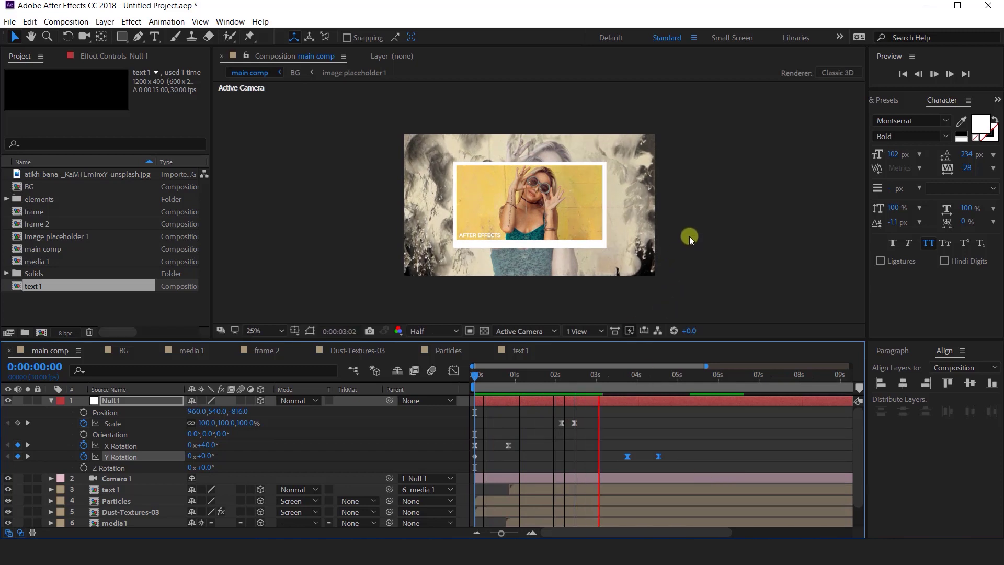
- Drag both Y Rotation keyframes slightly earlier and return the playhead to the start
click(623, 379)
drag(625, 469, 642, 459)
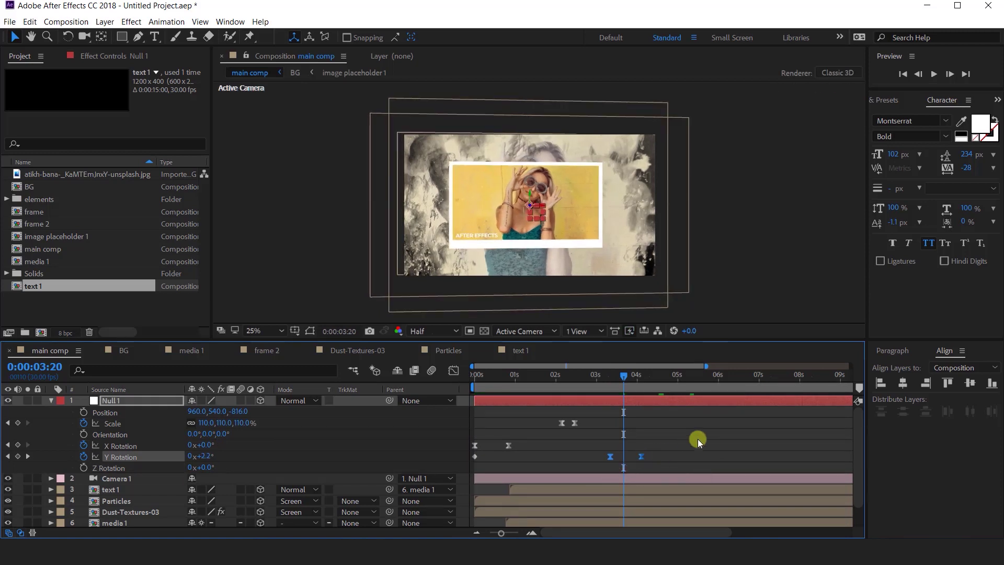
click(697, 438)
drag(625, 377, 454, 396)
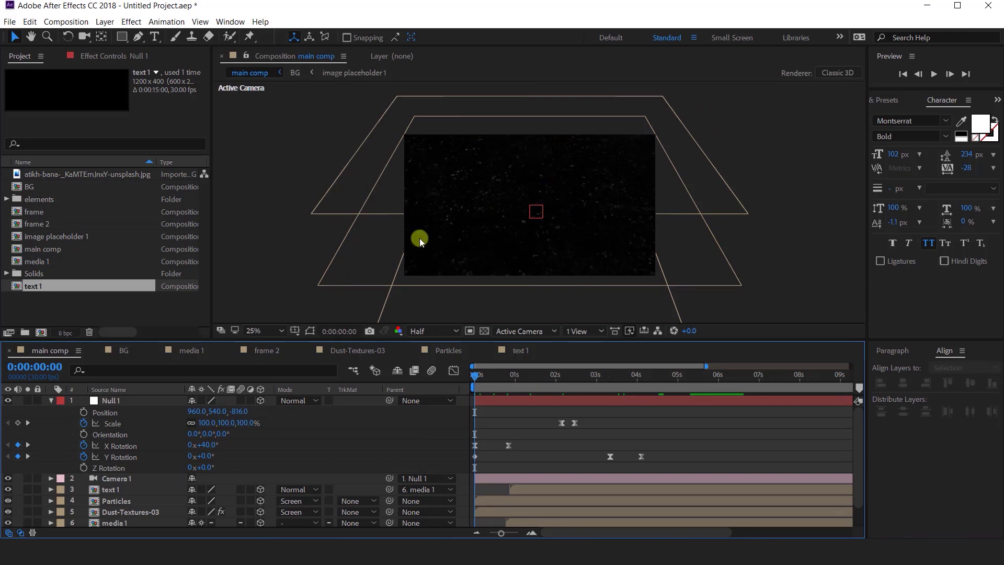
- Keyframe Dust-Textures-03's Opacity at 0% on the first frame and 100% at frame 15
click(137, 514)
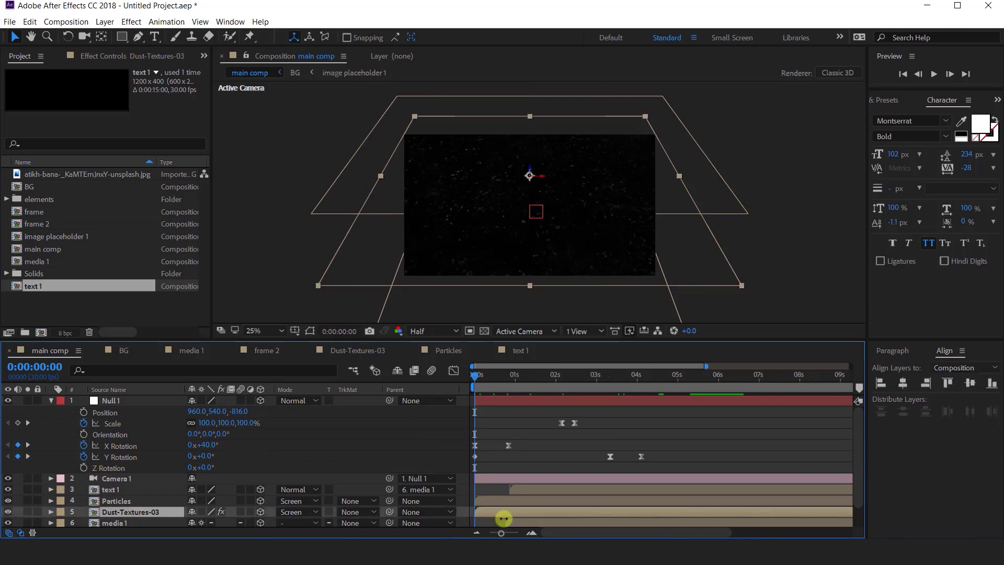
key(t)
scroll(515, 513, down, 1)
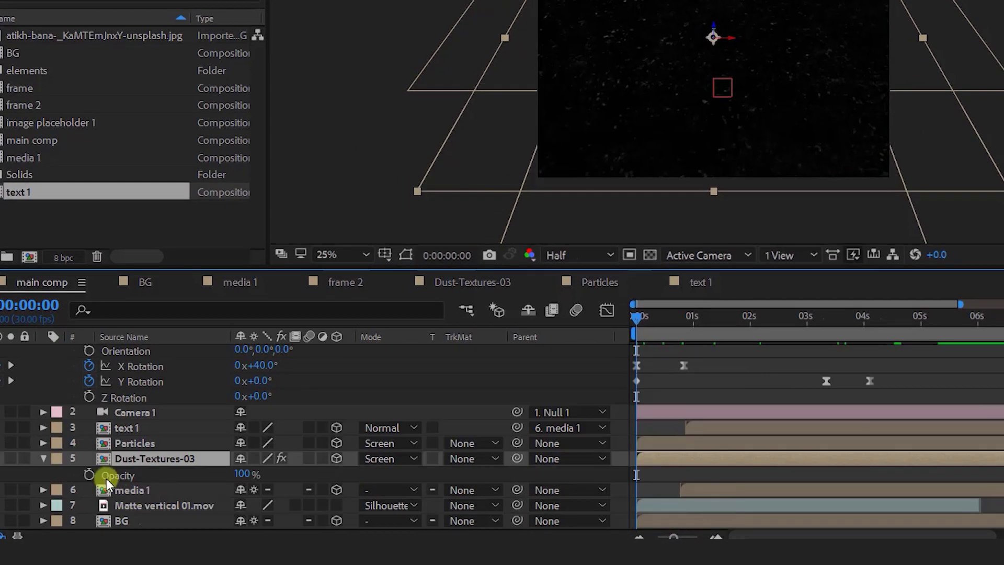
click(83, 489)
click(259, 476)
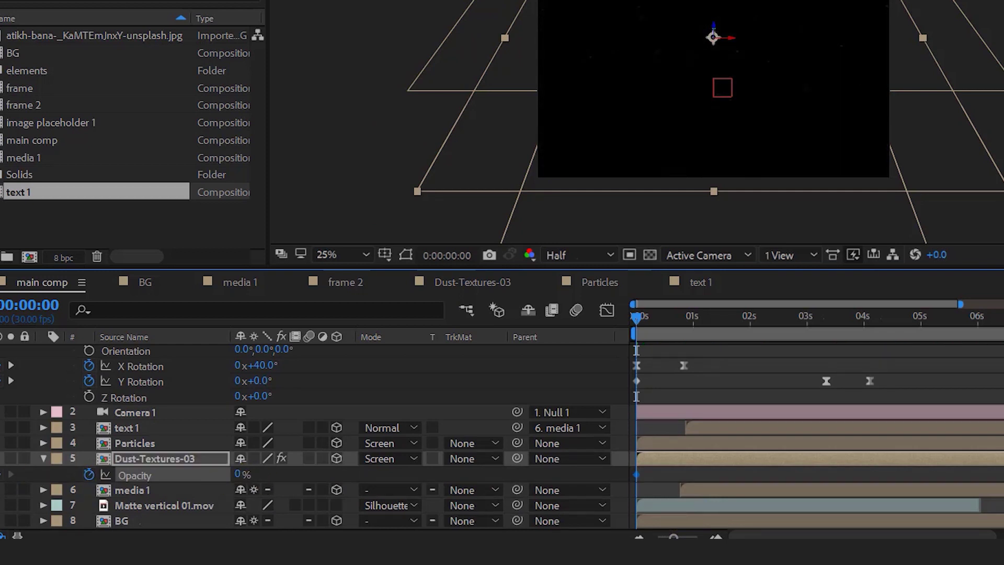
drag(641, 315, 670, 319)
click(432, 400)
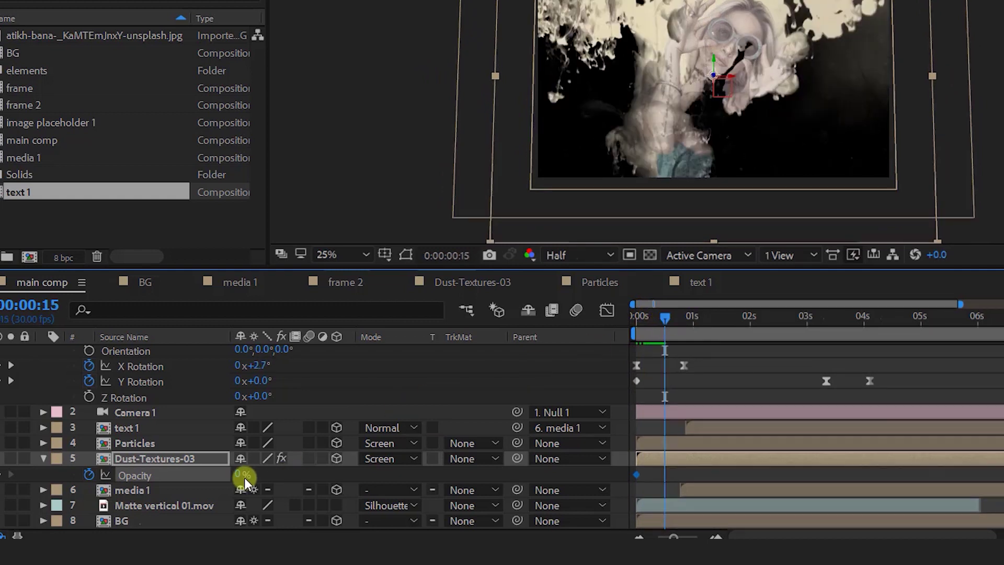
drag(387, 476, 663, 341)
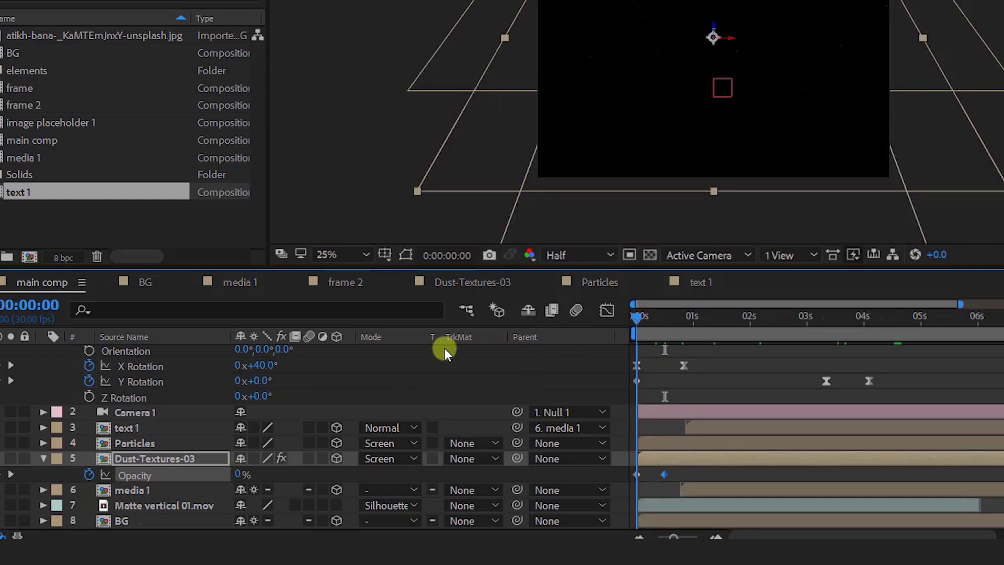
- Preview the dust fade-in from the start, then collapse the open layer properties
key(Home)
key(space)
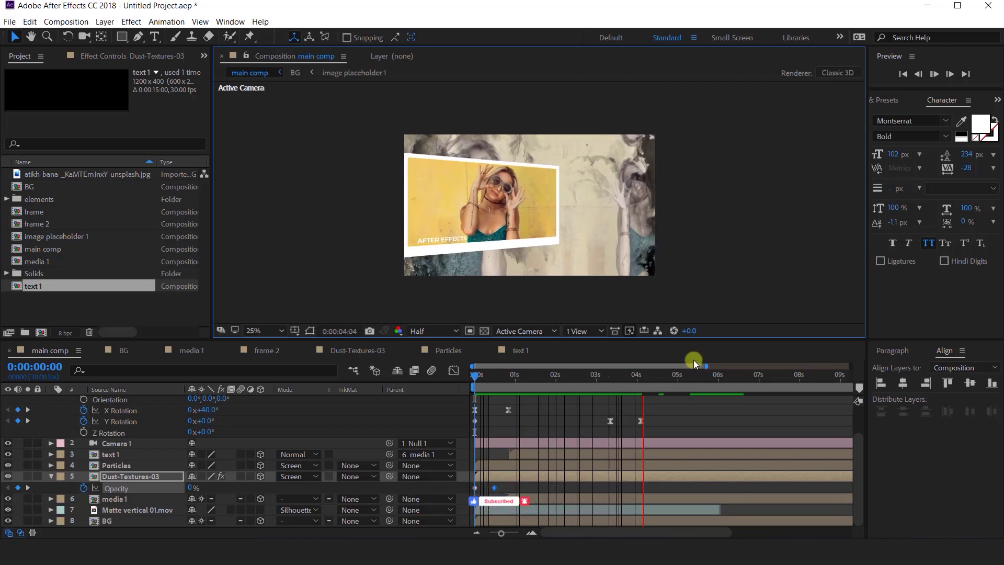
click(671, 380)
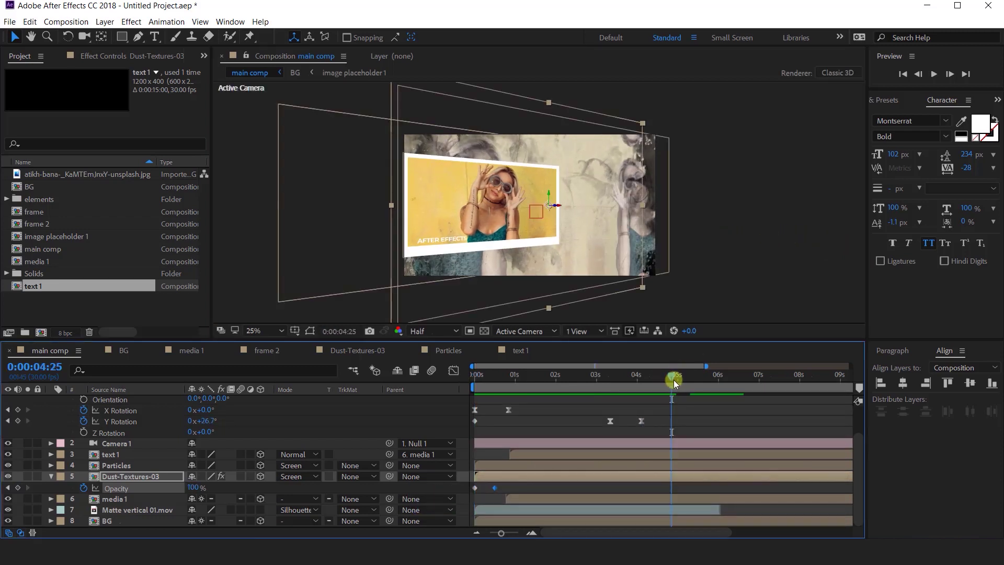
scroll(433, 479, up, 3)
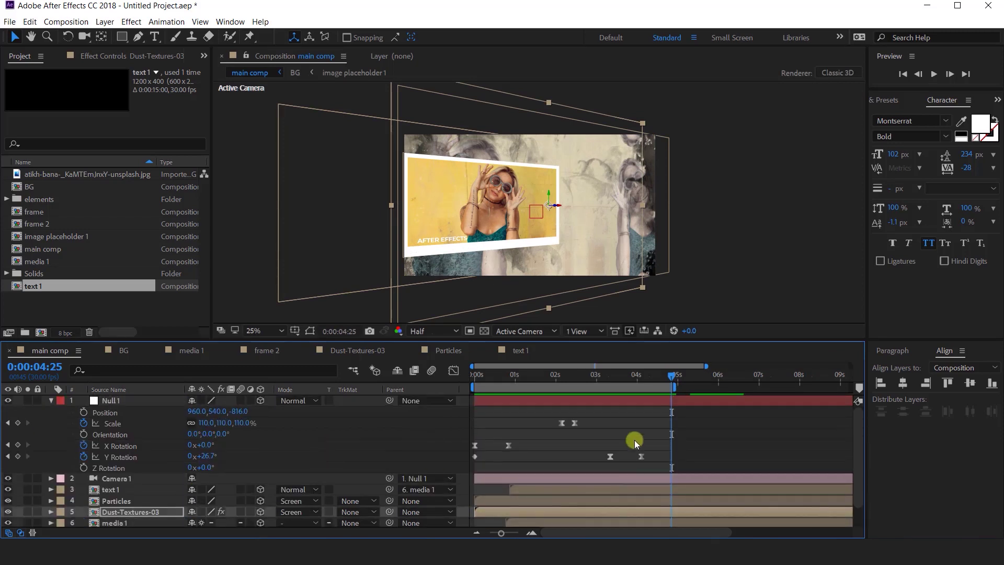
key(ctrl+grave)
key(ctrl+a)
- Pre-compose all selected layers as 'slide1' and select the elements folder in the Project panel
right_click(132, 422)
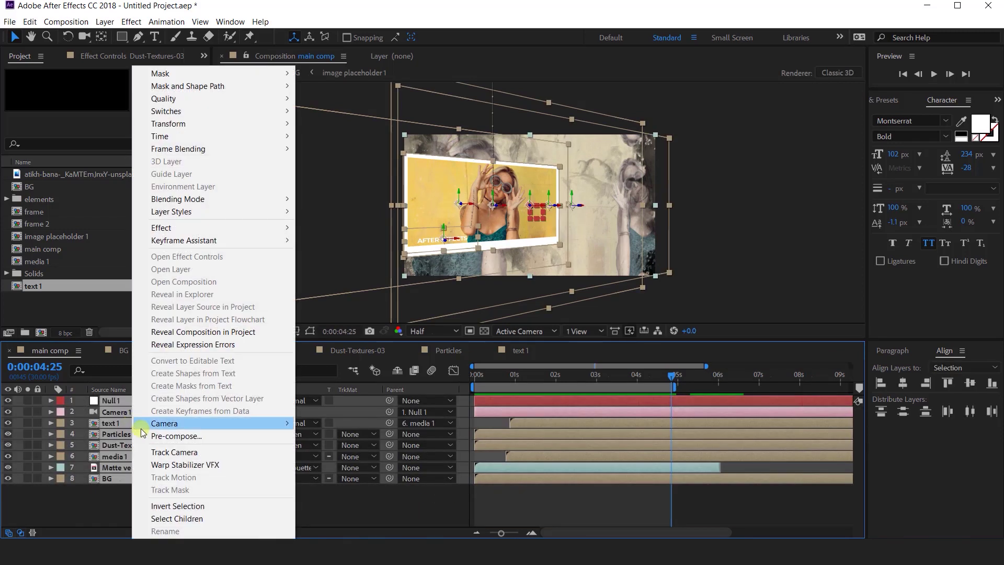
click(194, 434)
text(s)
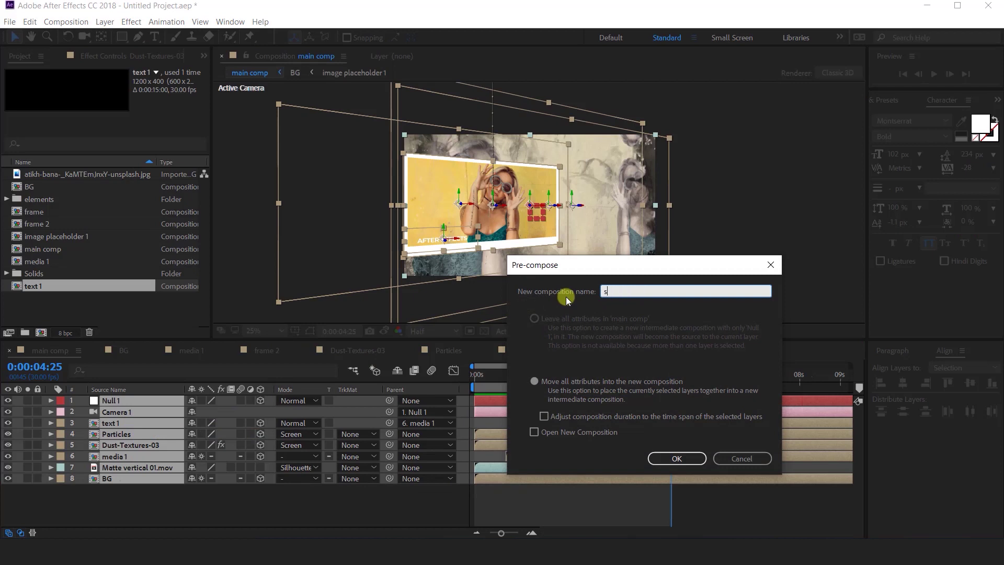
text(lide1)
key(Return)
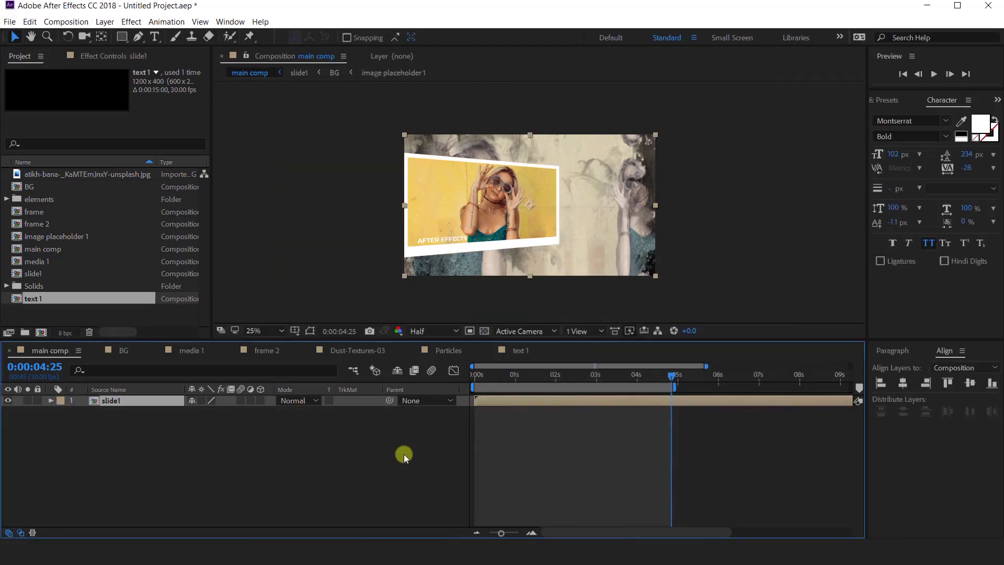
click(404, 454)
click(55, 199)
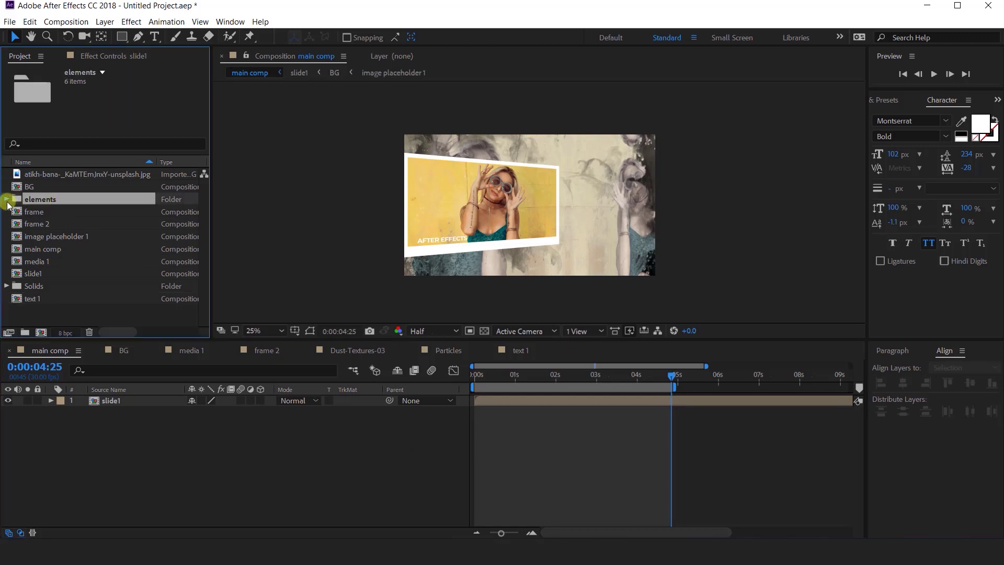
- Add Transition V.mov to main comp, start it near 4 seconds, and pre-compose it as Transition
click(6, 200)
drag(87, 277, 297, 422)
drag(611, 400, 652, 374)
click(117, 401)
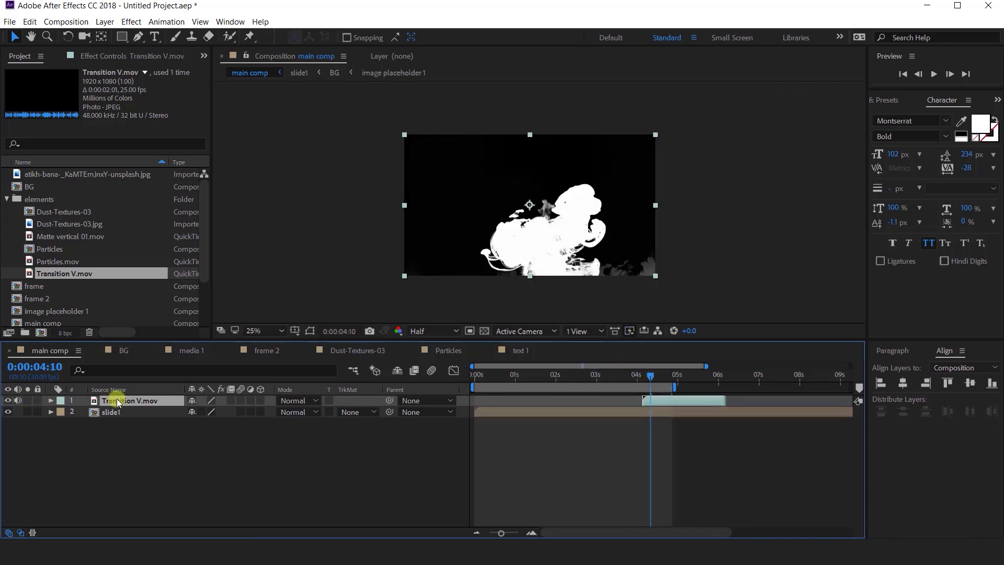
right_click(121, 405)
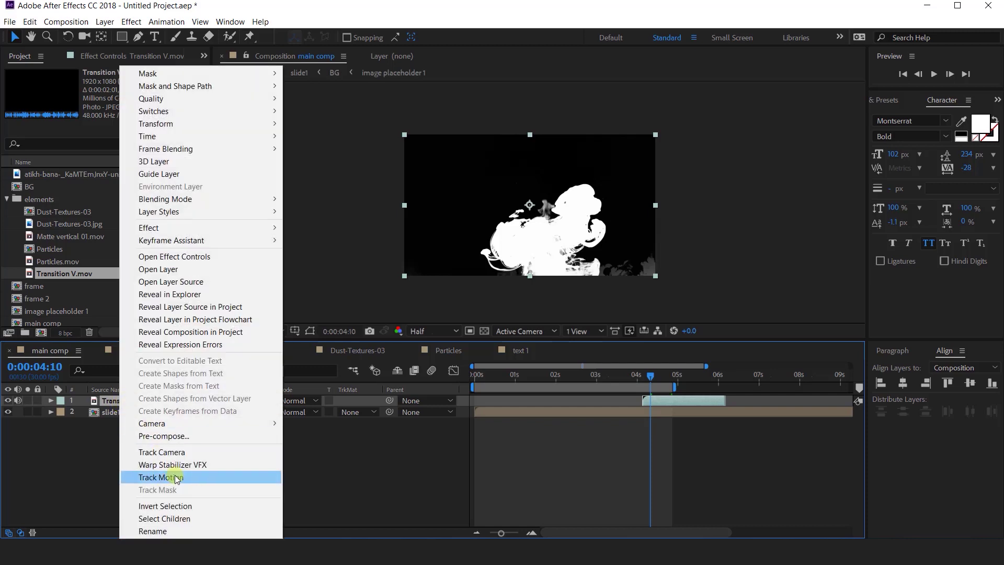
click(167, 436)
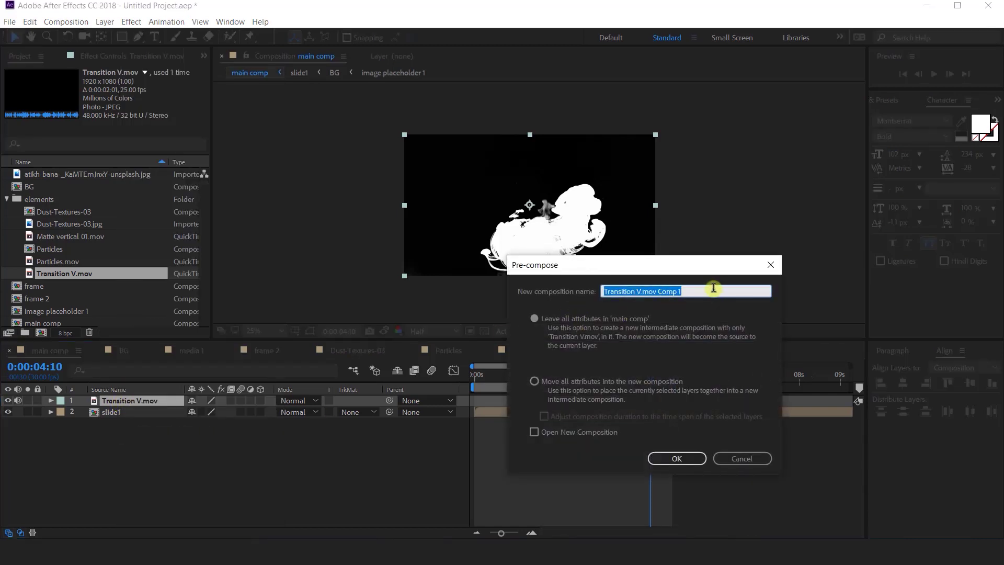
click(676, 458)
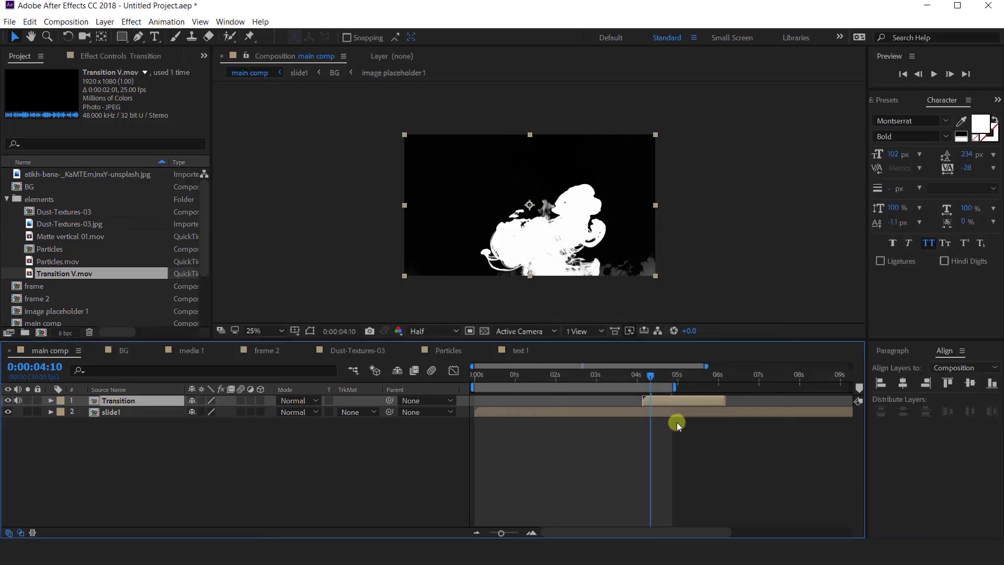
- Apply the Invert effect to Transition V.mov inside the Transition precomp
double_click(661, 401)
drag(523, 374, 555, 382)
click(520, 402)
key(ctrl+space)
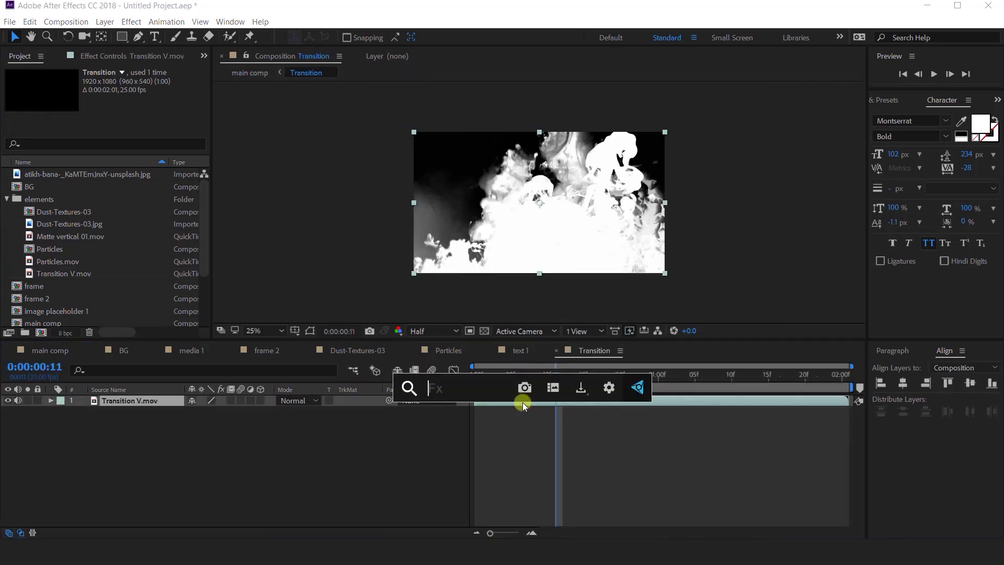
text(in)
key(Return)
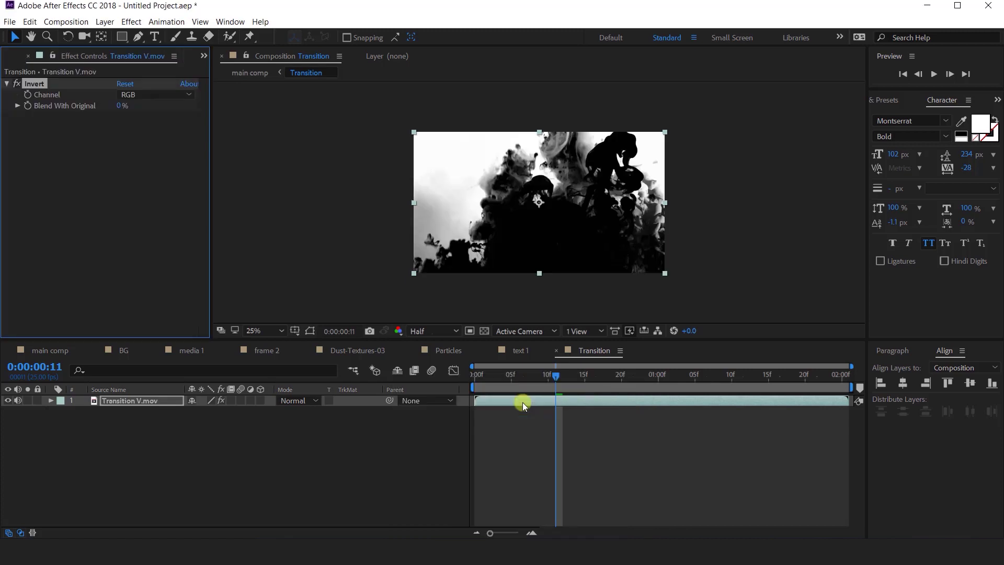
key(ctrl+w)
- Back in main comp, trim the Transition layer to start where the ink begins, around 04:11
click(49, 351)
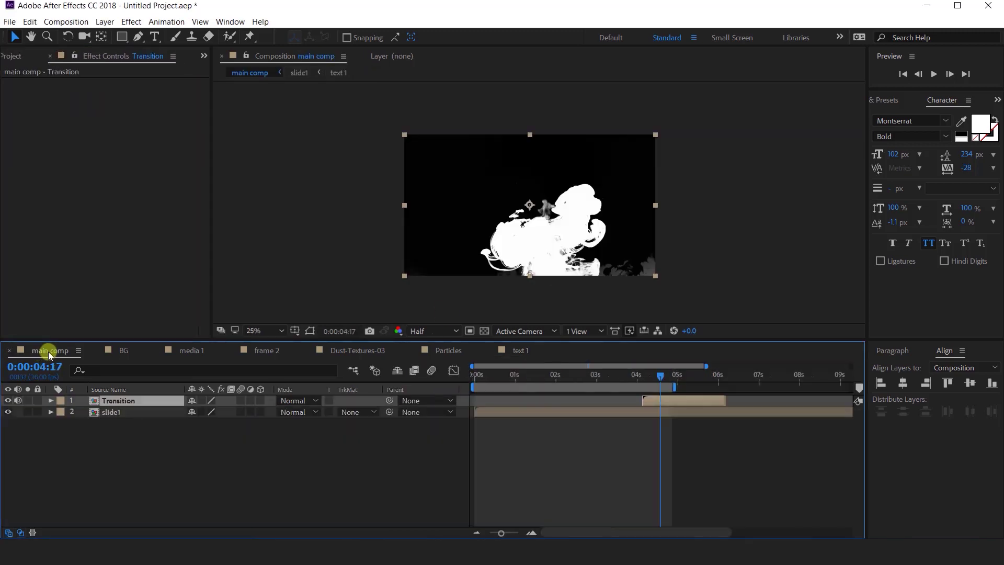
drag(630, 372, 652, 375)
key(bracketleft)
click(664, 398)
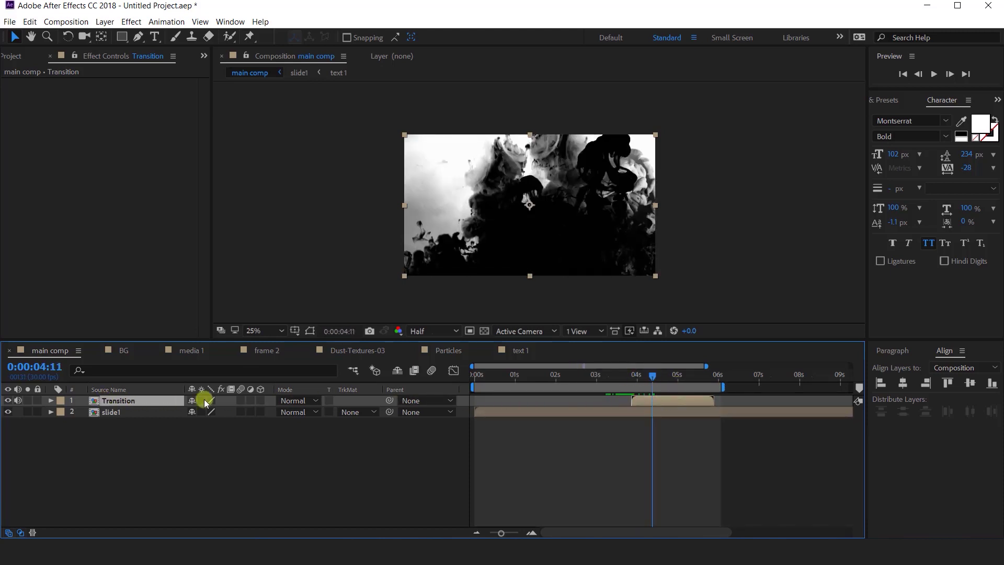
- Set the Transition layer's blend mode to Stencil Luma so the ink reveals slide1
click(302, 400)
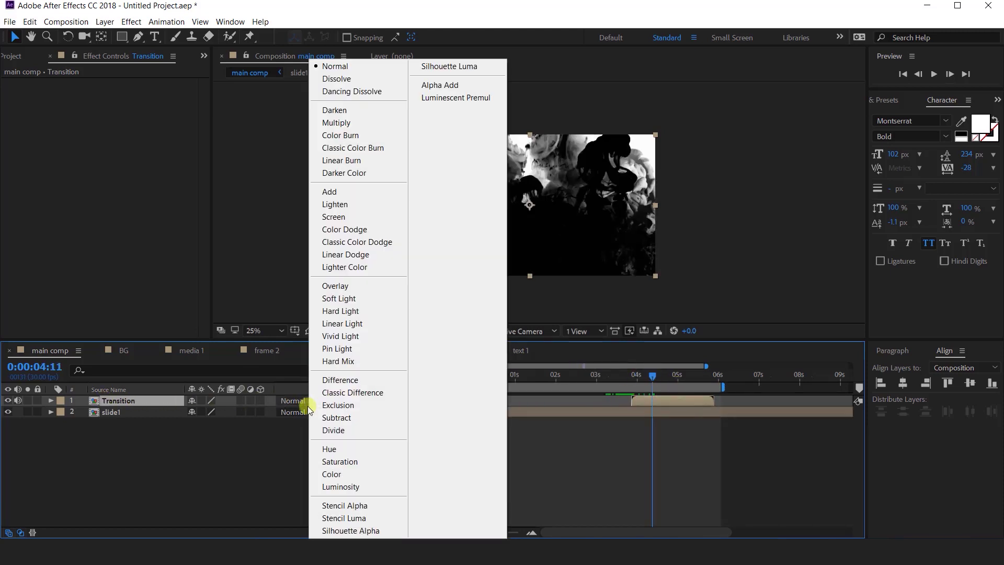
click(364, 520)
mouse_move(636, 378)
mouse_down()
mouse_move(598, 375)
mouse_move(671, 375)
mouse_move(605, 377)
mouse_move(636, 376)
mouse_up()
key(minus)
- Pre-compose Transition and slide1 as Scene1, end the work area near 7 seconds, and show transparency
shift+click(115, 412)
right_click(124, 419)
click(179, 433)
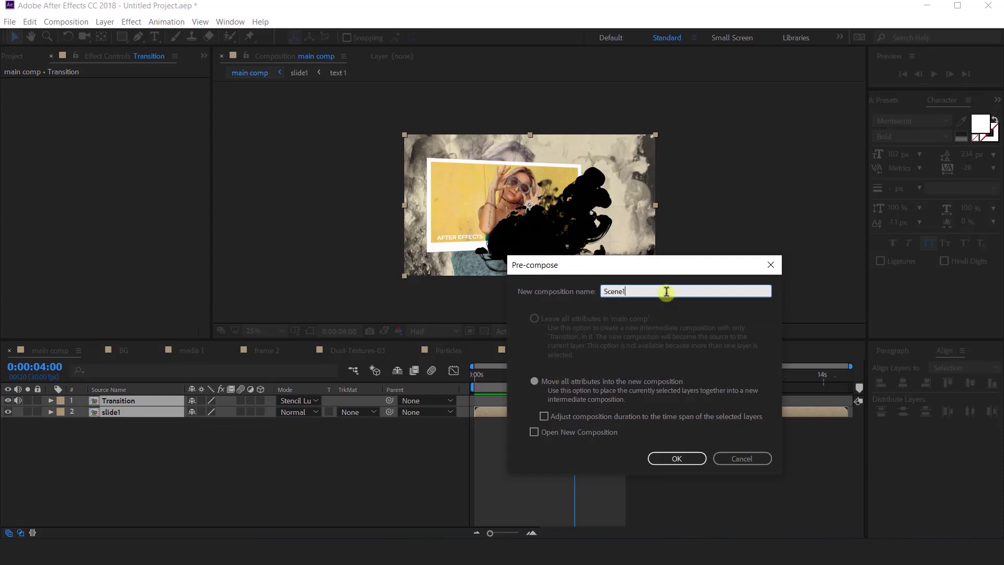
key(Return)
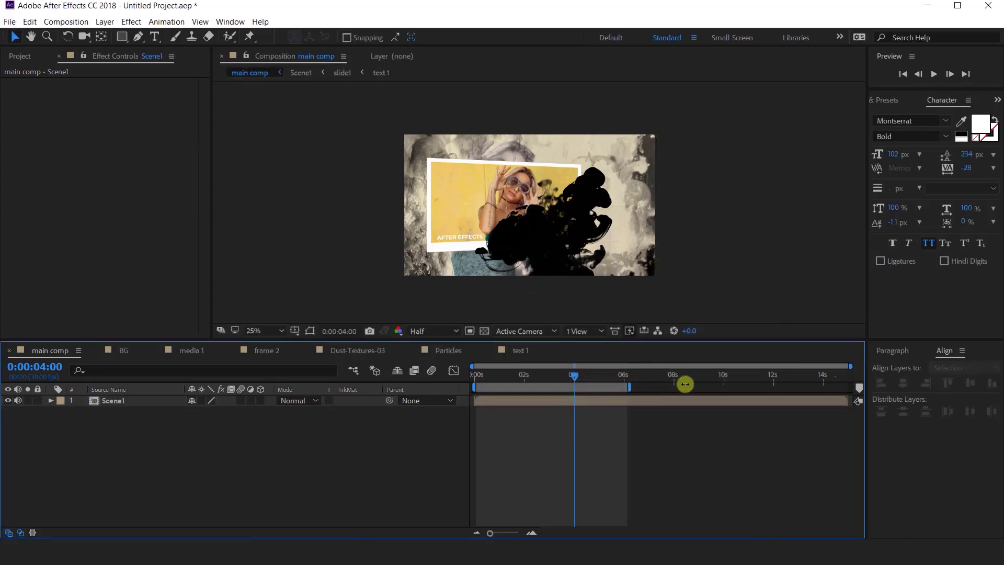
key(b)
key(ctrl+z)
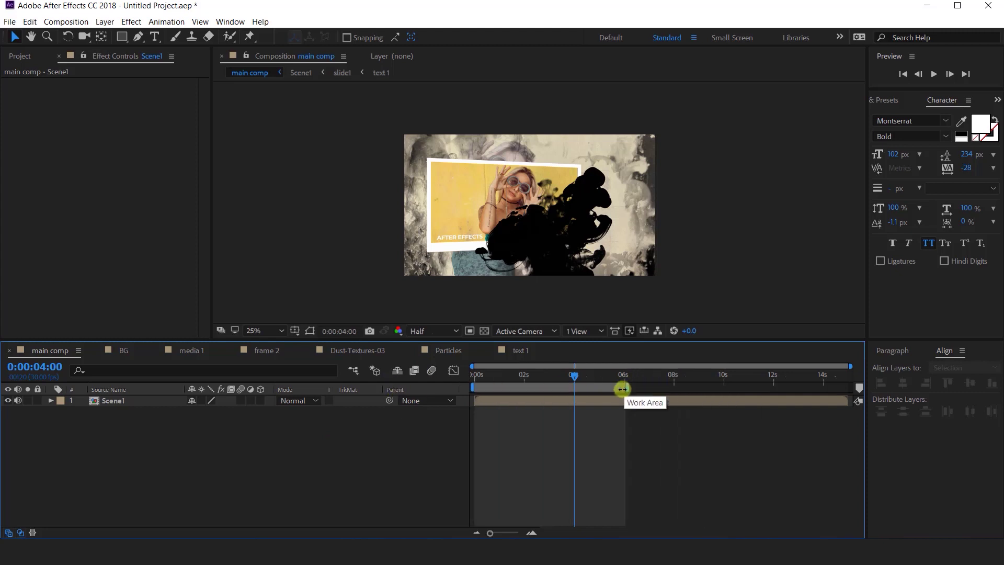
drag(630, 387, 653, 387)
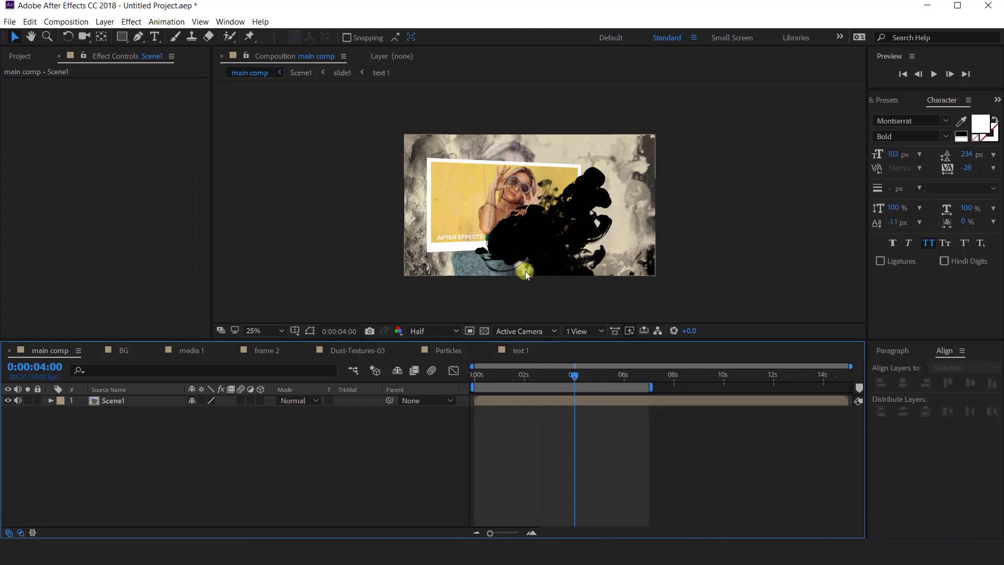
click(482, 332)
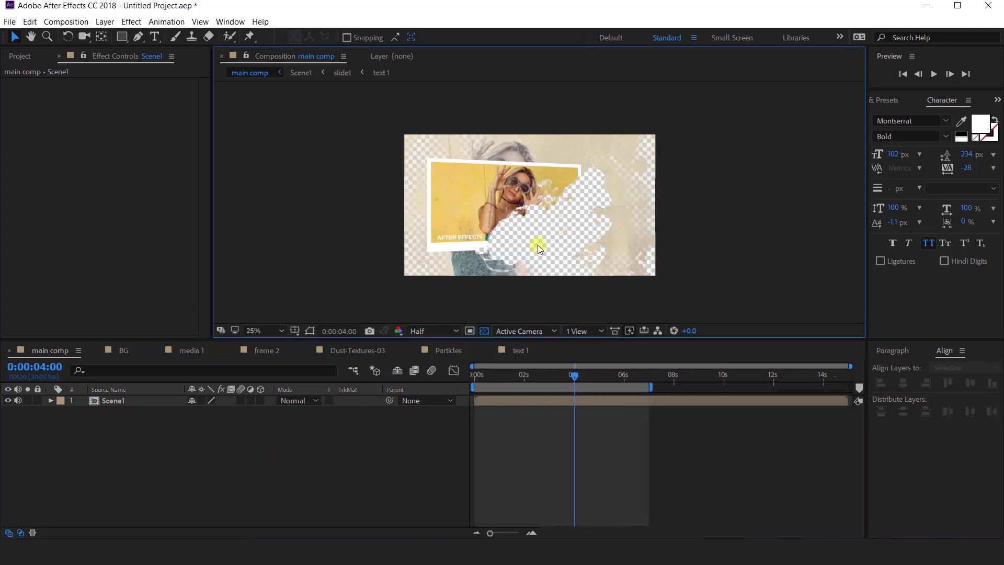
- Create a new solid named BG and place it below Scene1 in the timeline
right_click(318, 445)
mouse_move(378, 319)
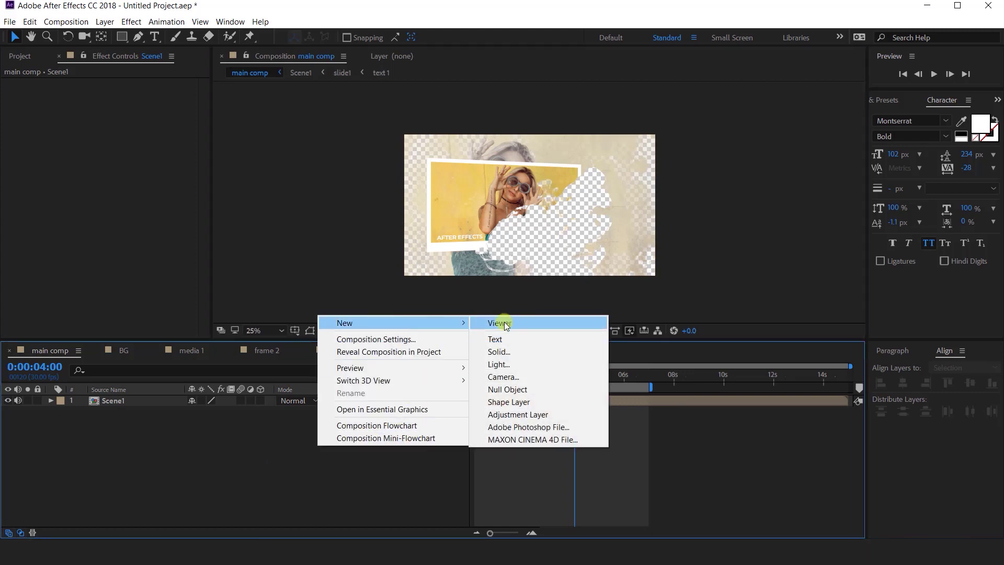
click(523, 346)
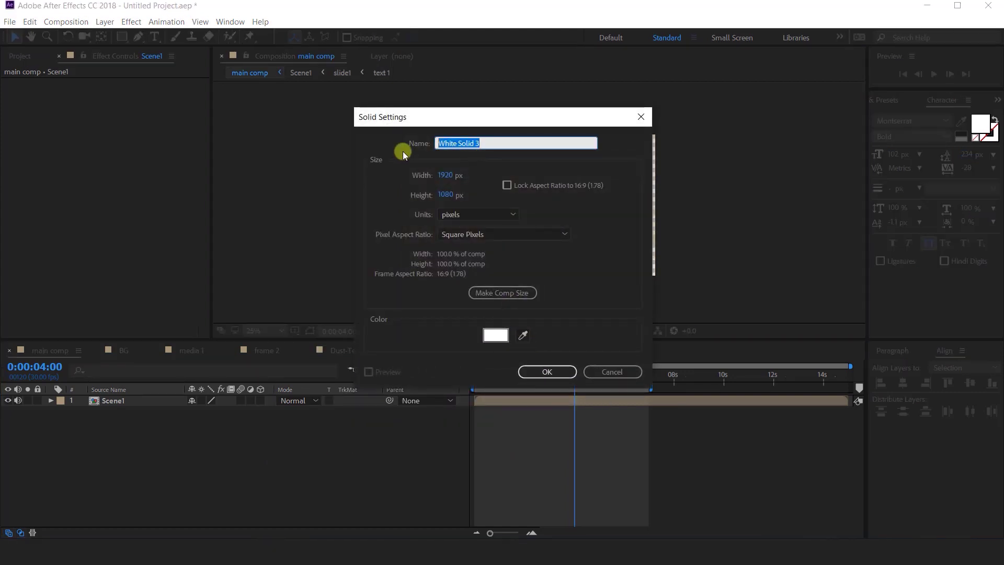
key(Return)
drag(149, 400, 145, 415)
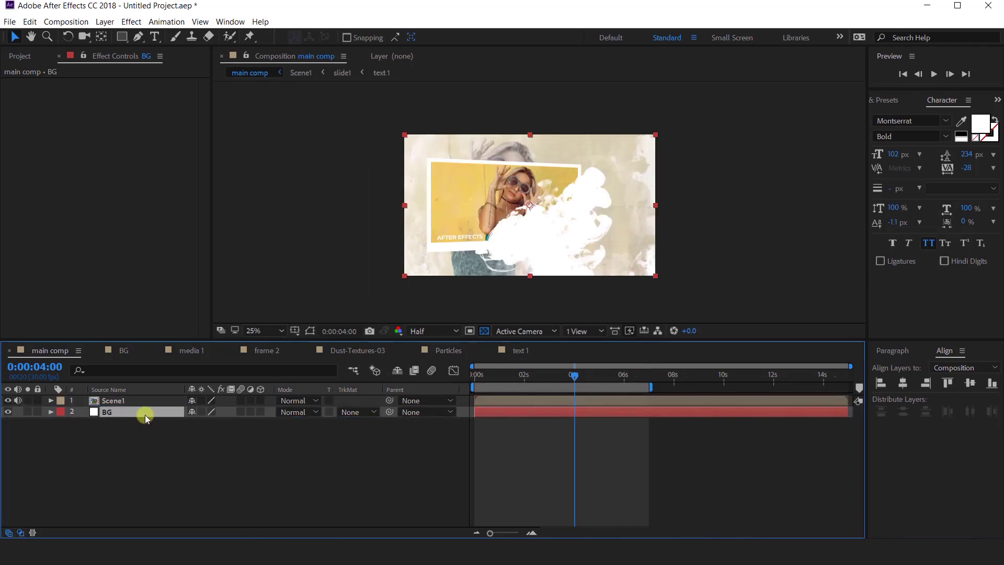
- Apply the Fill effect to BG and set its color to pale light blue #CDE7ED
key(ctrl+space)
text(fill)
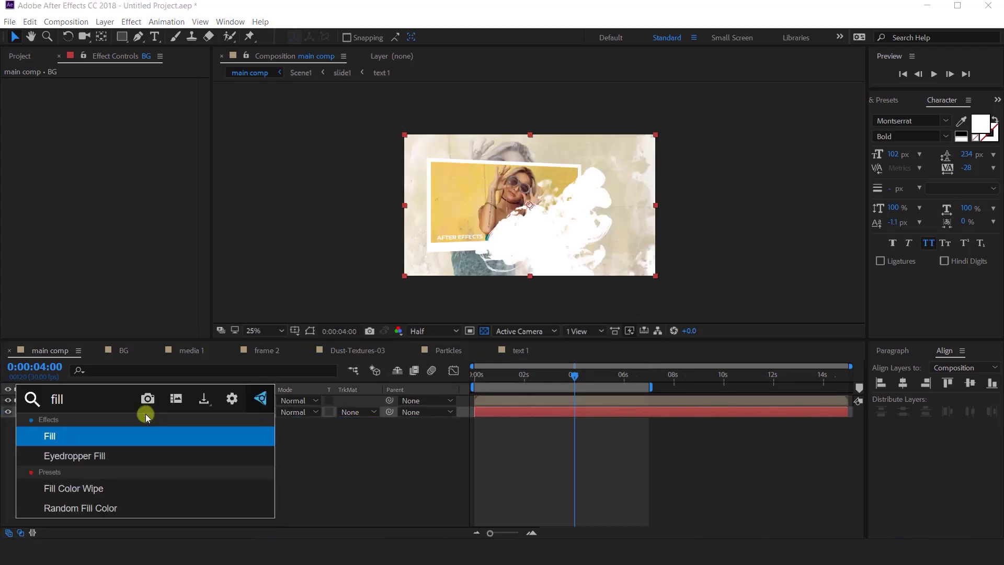
key(Return)
click(122, 117)
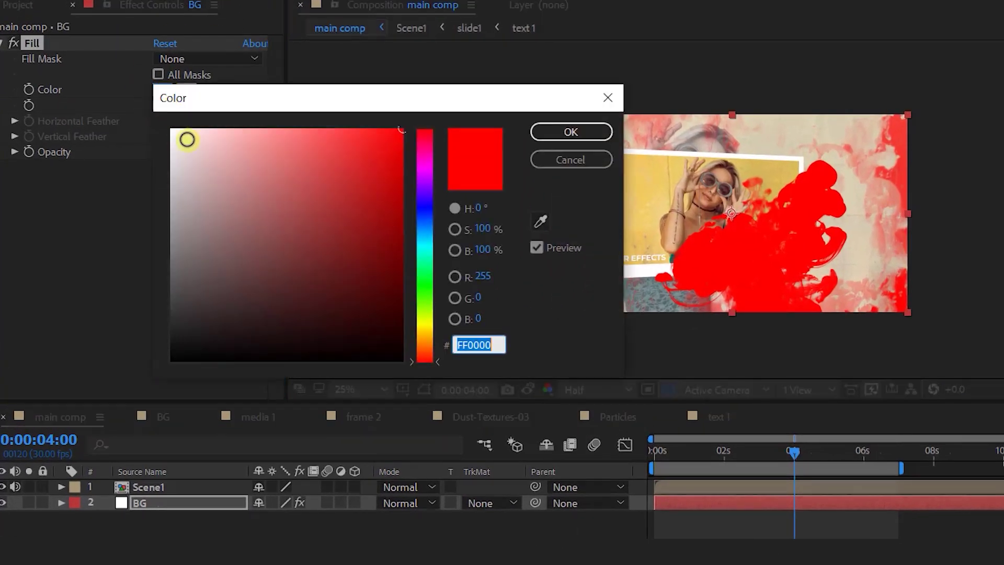
click(314, 221)
mouse_move(262, 178)
mouse_down()
mouse_move(204, 141)
mouse_move(209, 152)
mouse_up()
key(Return)
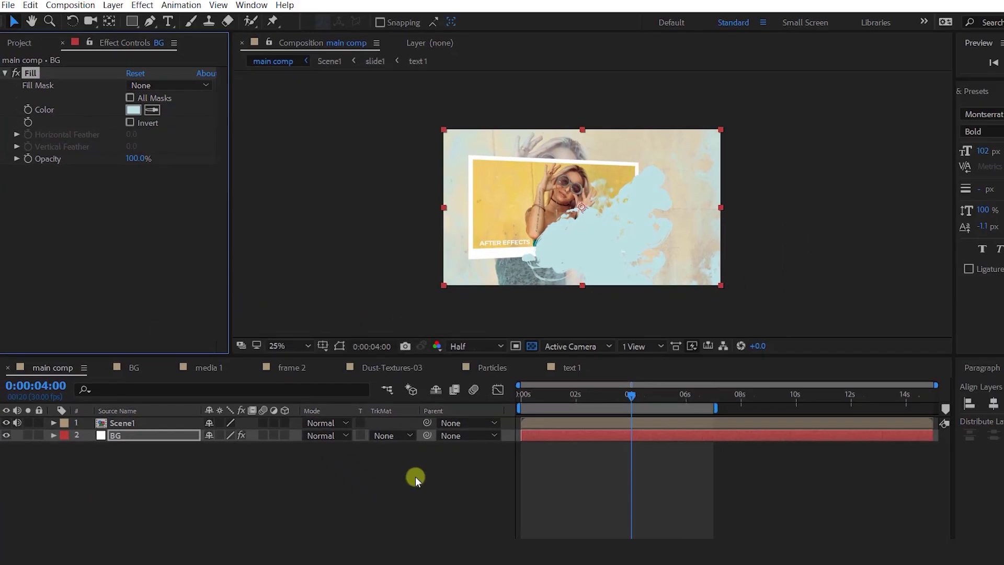
drag(632, 396, 481, 421)
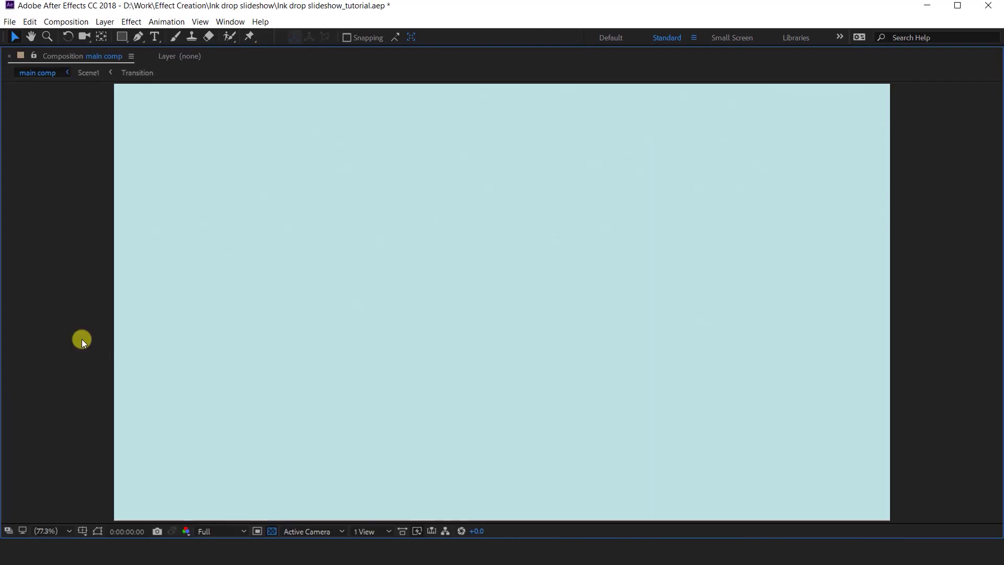